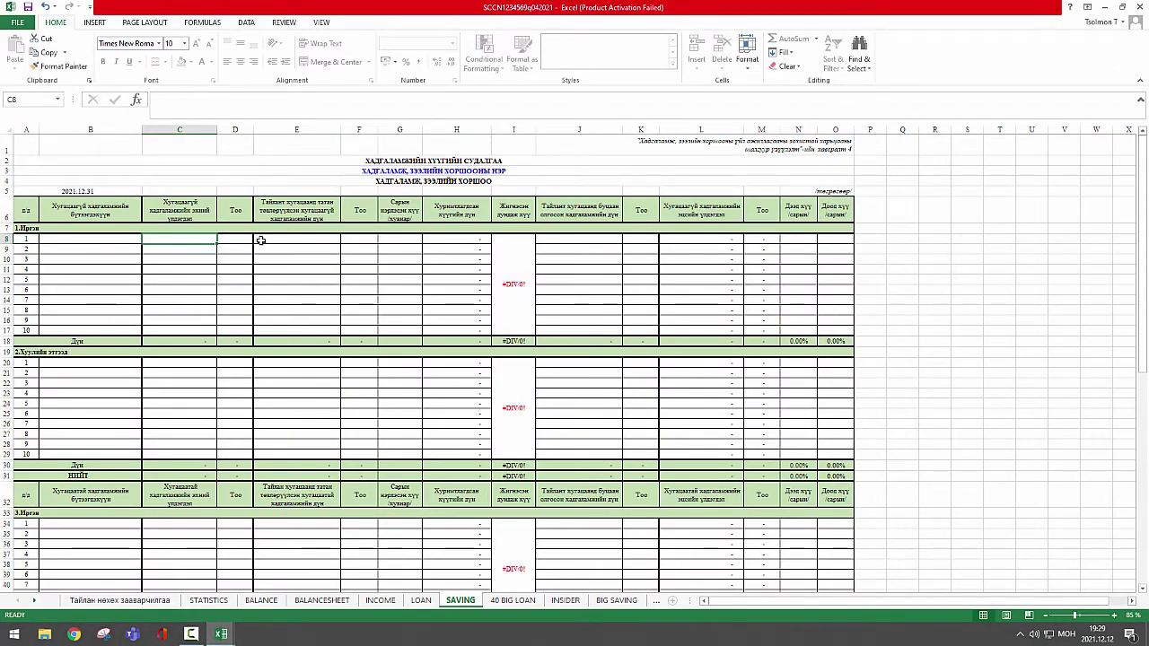
- Review the SAVING sheet's sections: demand and term savings for citizens and legal entities, plus the breakdown by savings term
click(61, 230)
click(65, 352)
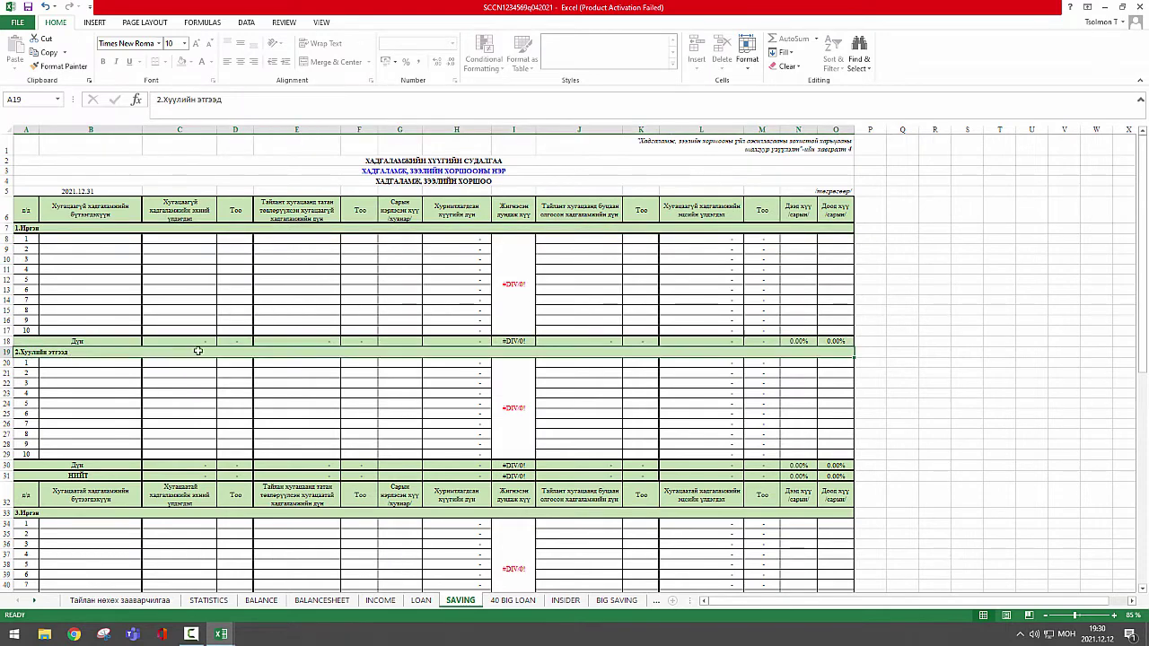
click(89, 493)
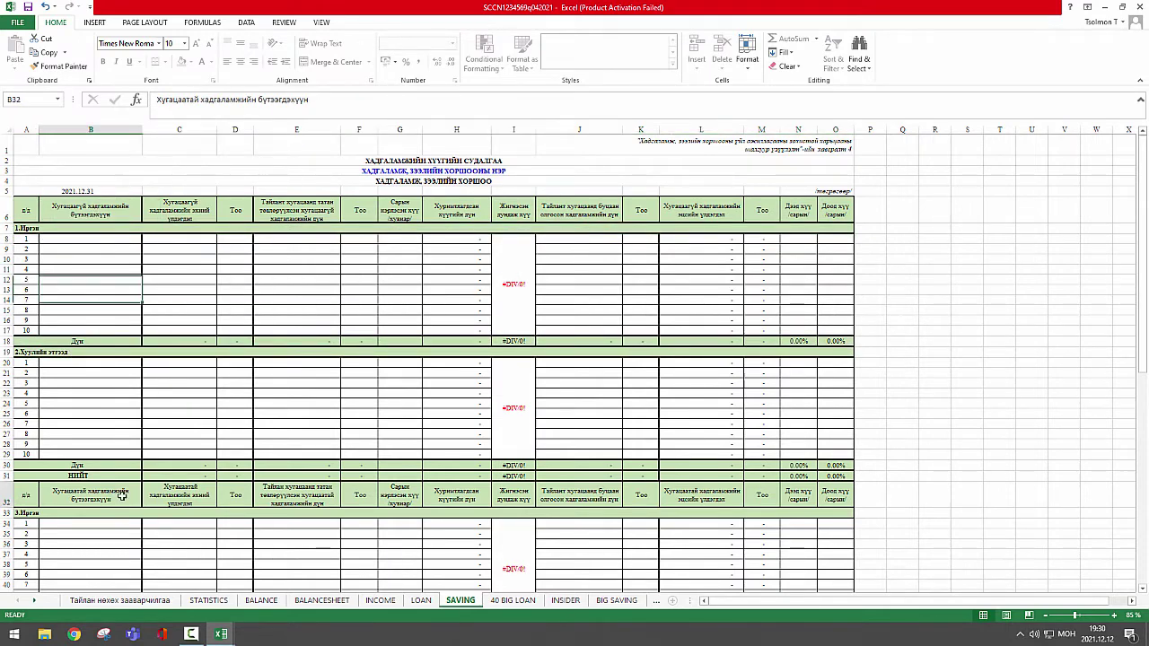
scroll(477, 536, down, 2)
scroll(243, 400, down, 9)
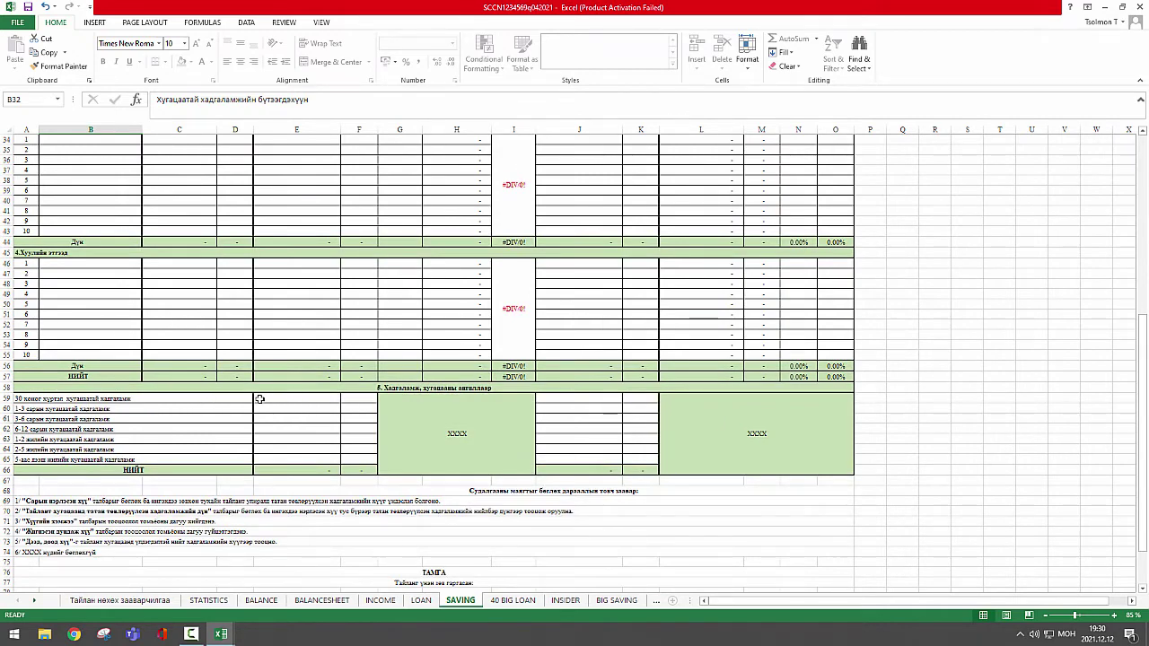
mouse_move(260, 398)
mouse_down()
mouse_move(287, 400)
mouse_move(289, 462)
mouse_up()
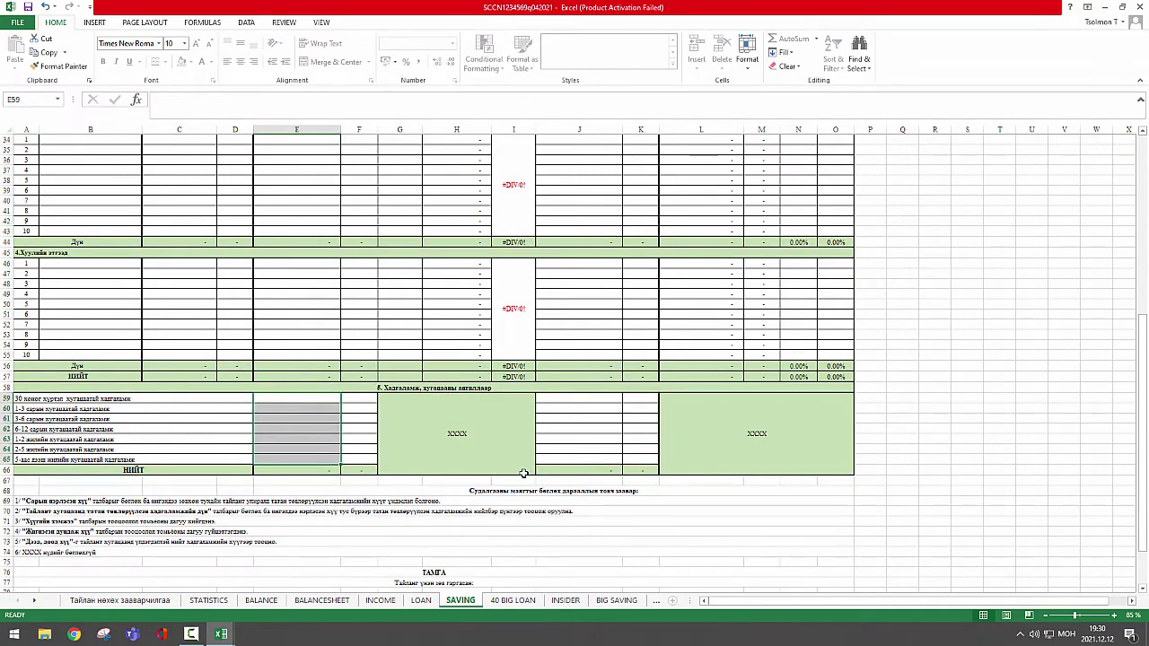
scroll(583, 463, up, 11)
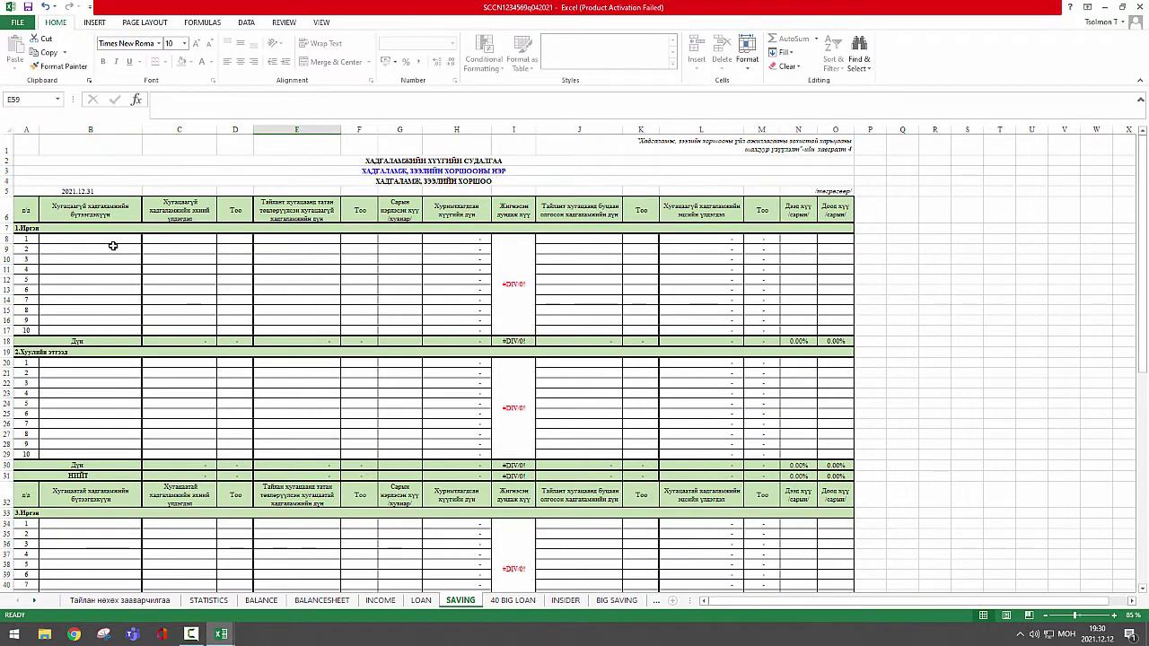
- Examine the row 6 column headers from savings product and opening balance through counts, interest and closing balance to the lower monthly rate
click(107, 239)
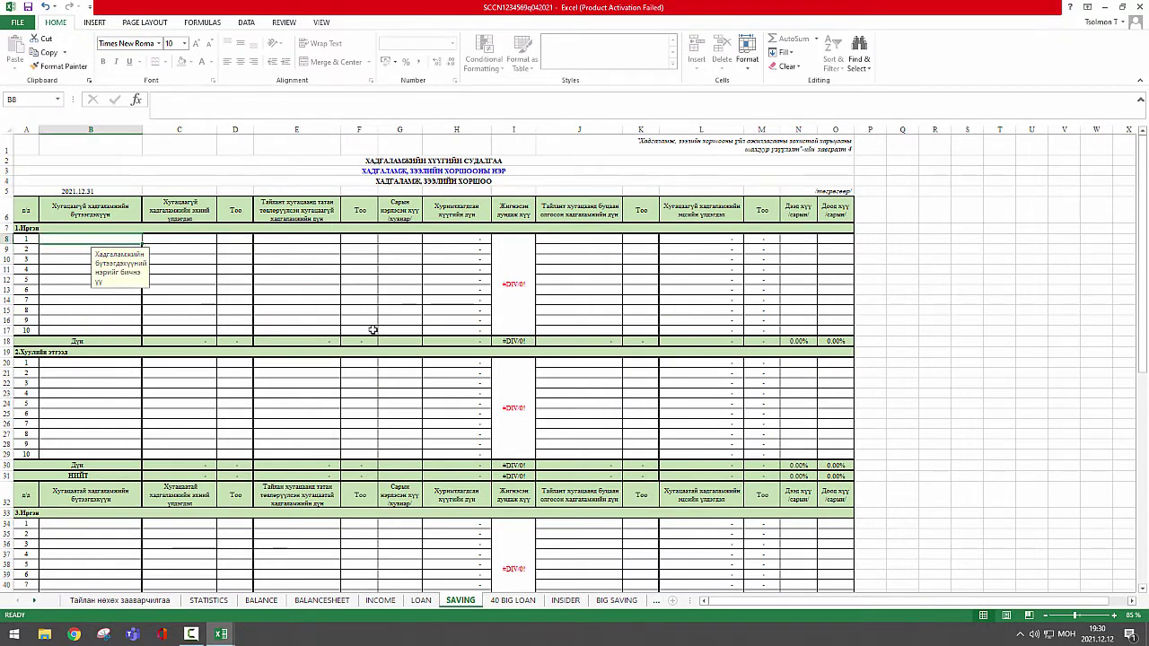
click(112, 222)
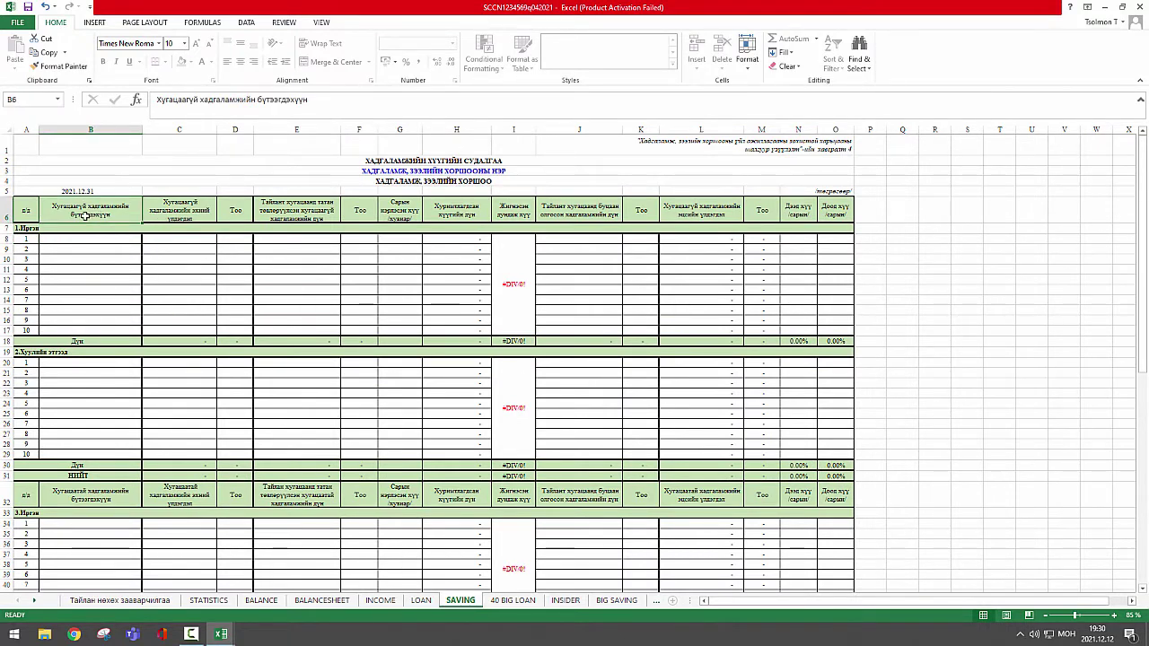
click(205, 222)
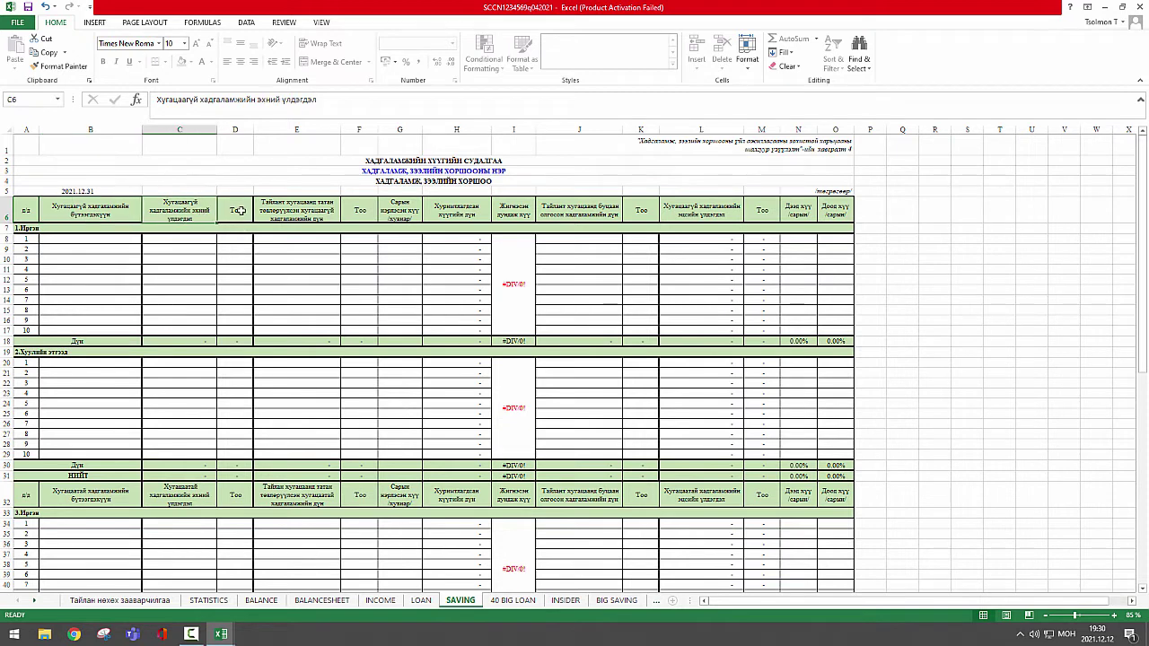
click(240, 210)
click(327, 209)
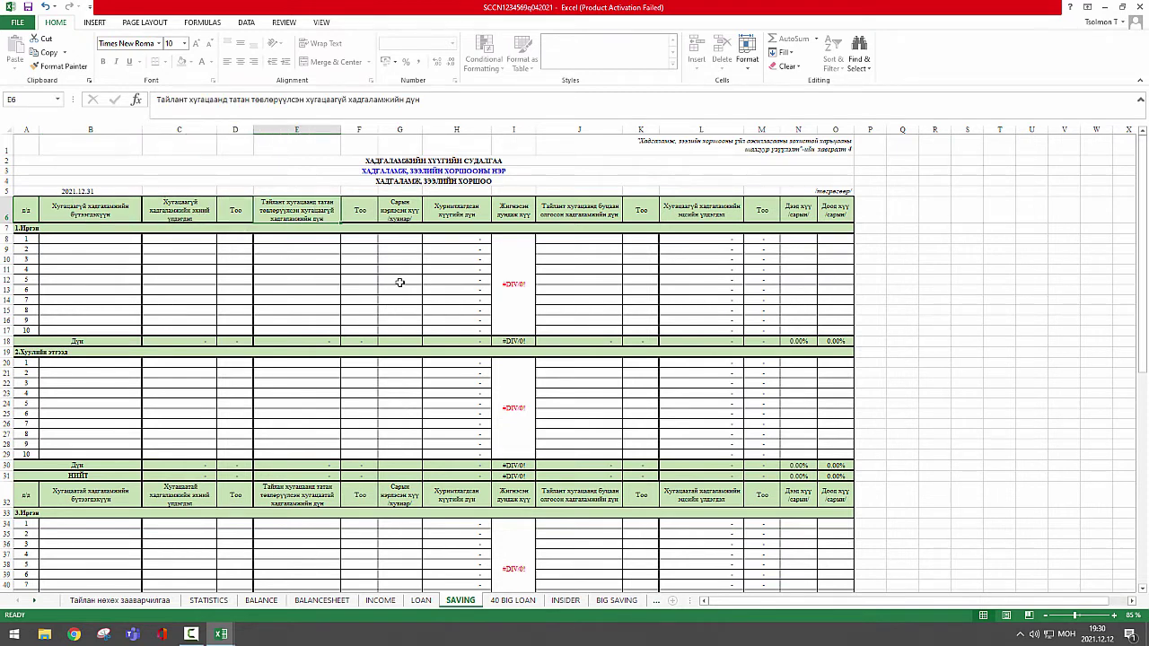
click(390, 212)
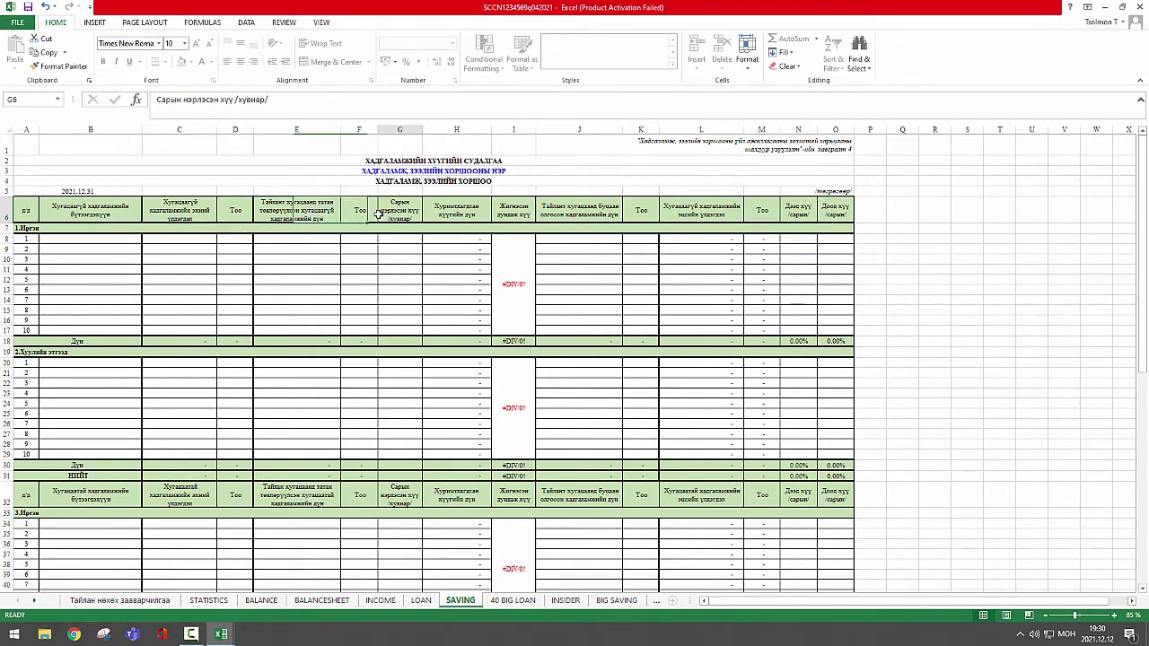
key(Right)
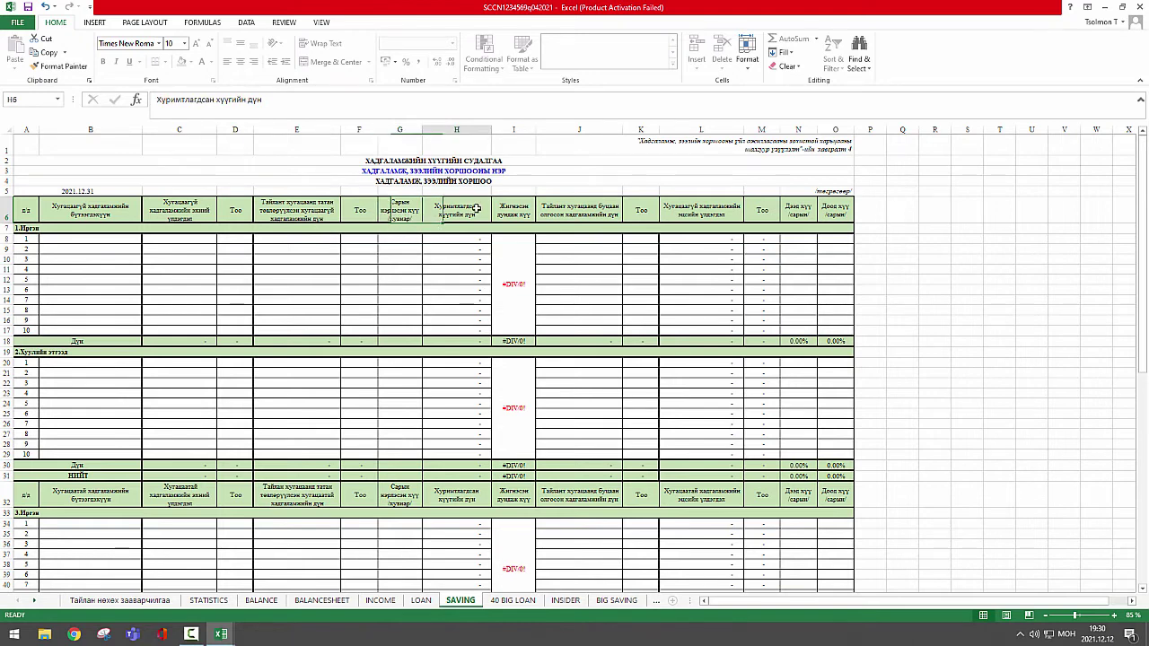
click(505, 215)
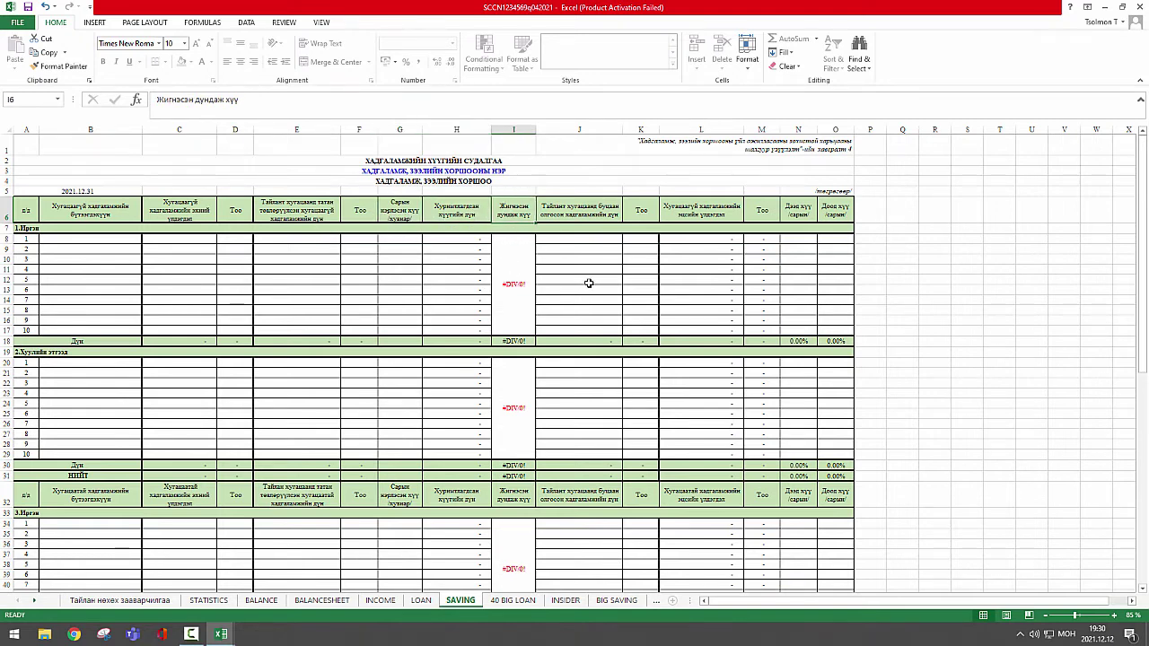
click(576, 212)
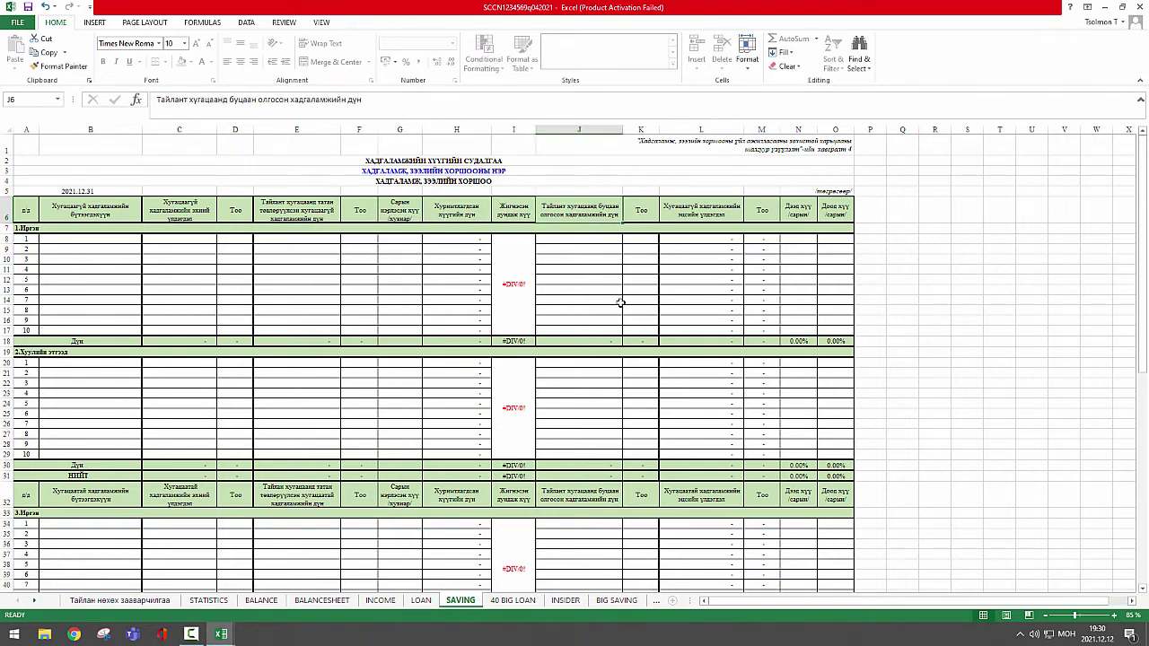
click(643, 216)
click(691, 216)
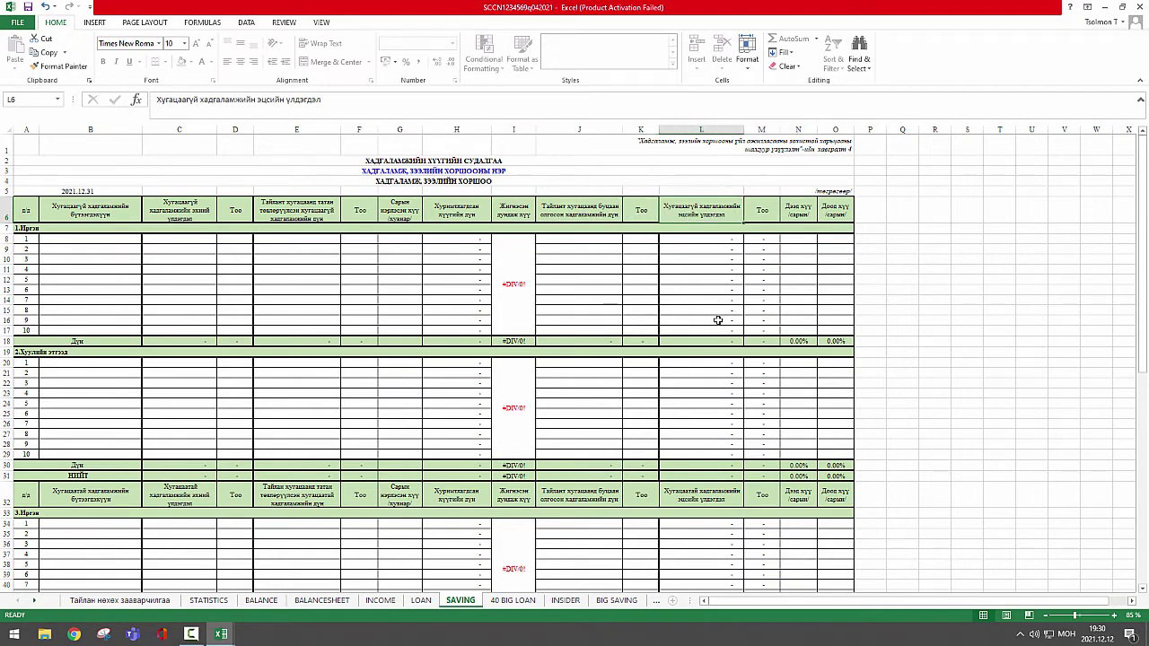
click(762, 213)
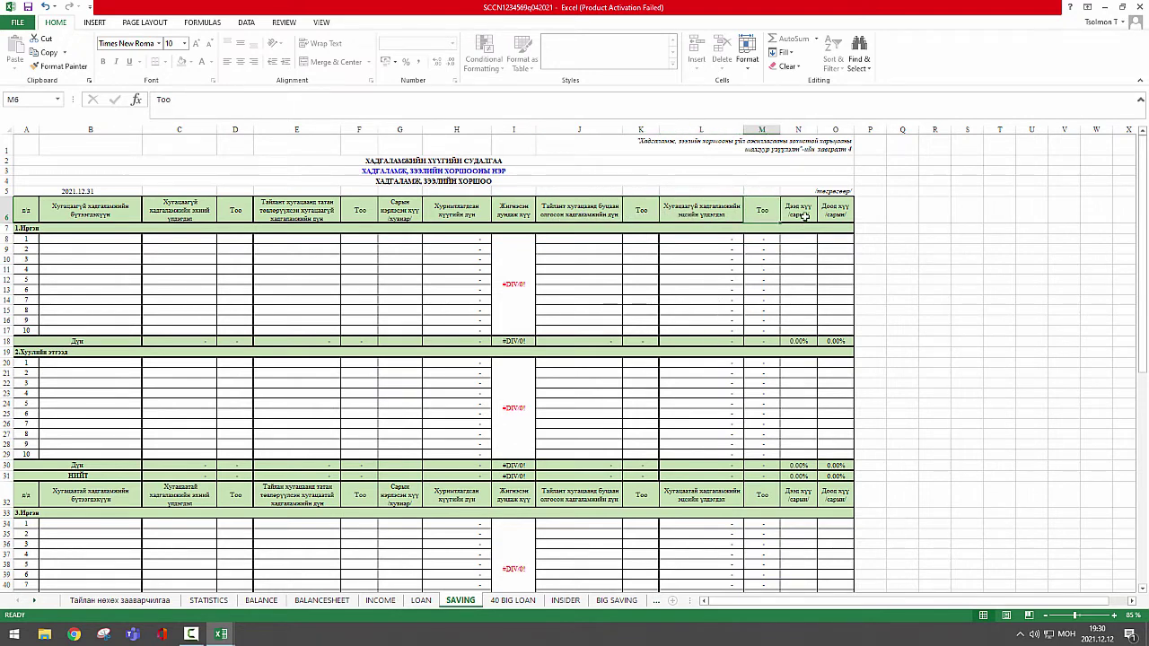
click(801, 215)
click(837, 216)
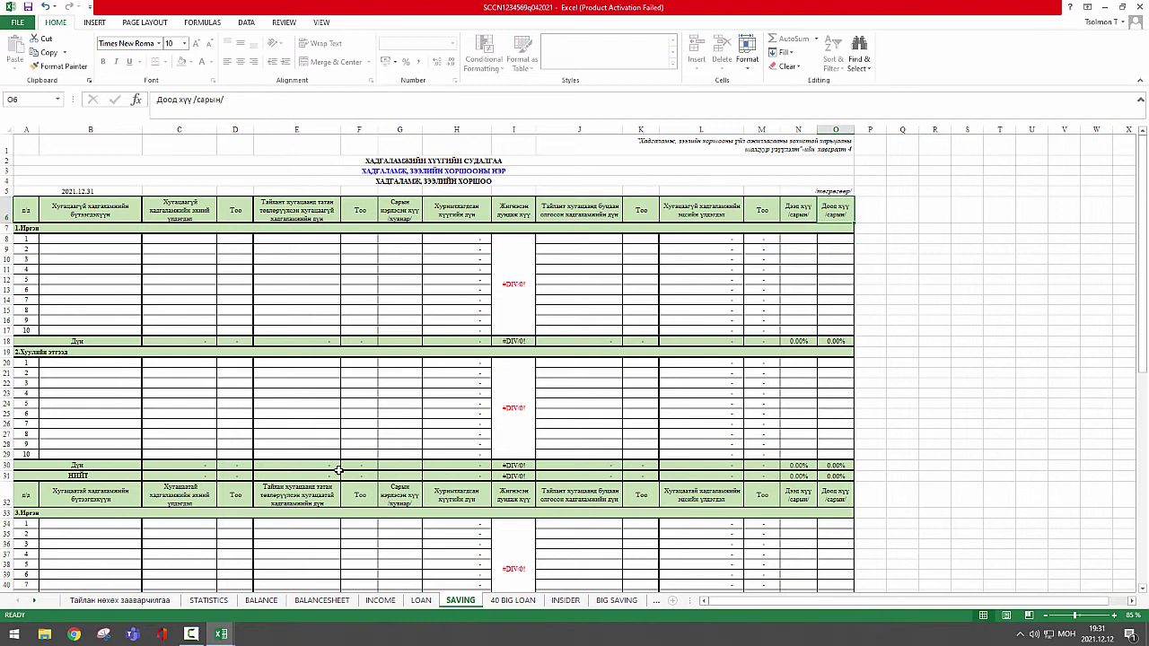
- Examine the entry notes on the lower monthly rate cells and the product name cells of sections 1 and 2
key(Up)
key(Up)
key(Up)
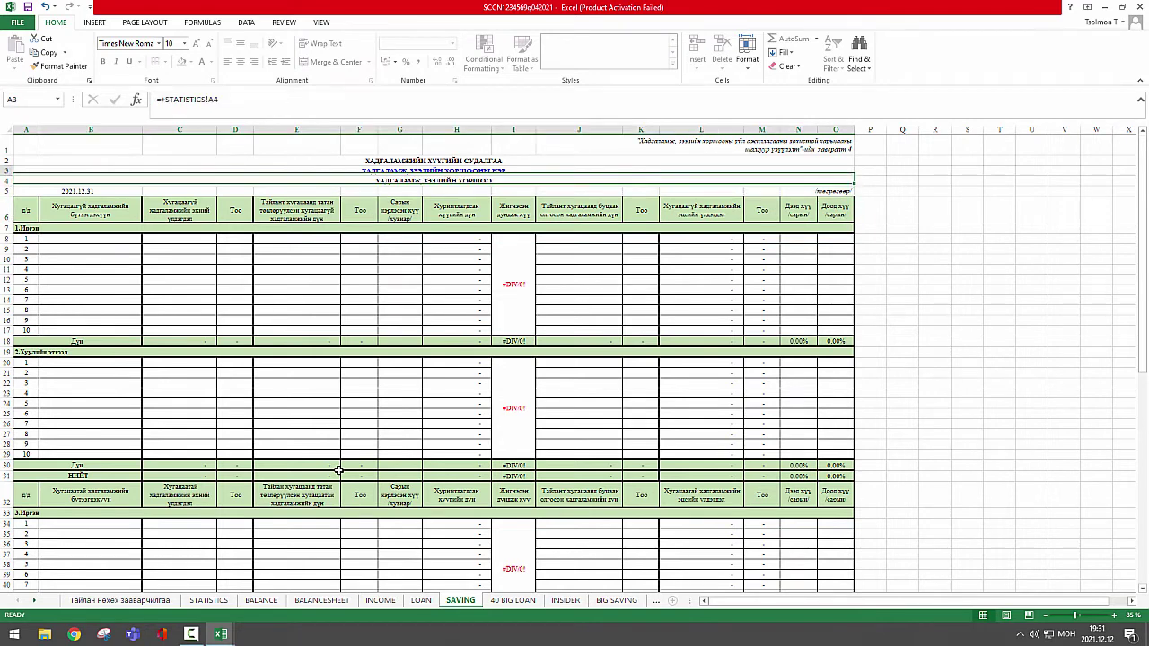
key(Down)
key(Down)
key(Down)
key(Down)
key(Down)
key(Down)
key(Down)
key(Down)
key(Down)
key(Down)
key(Down)
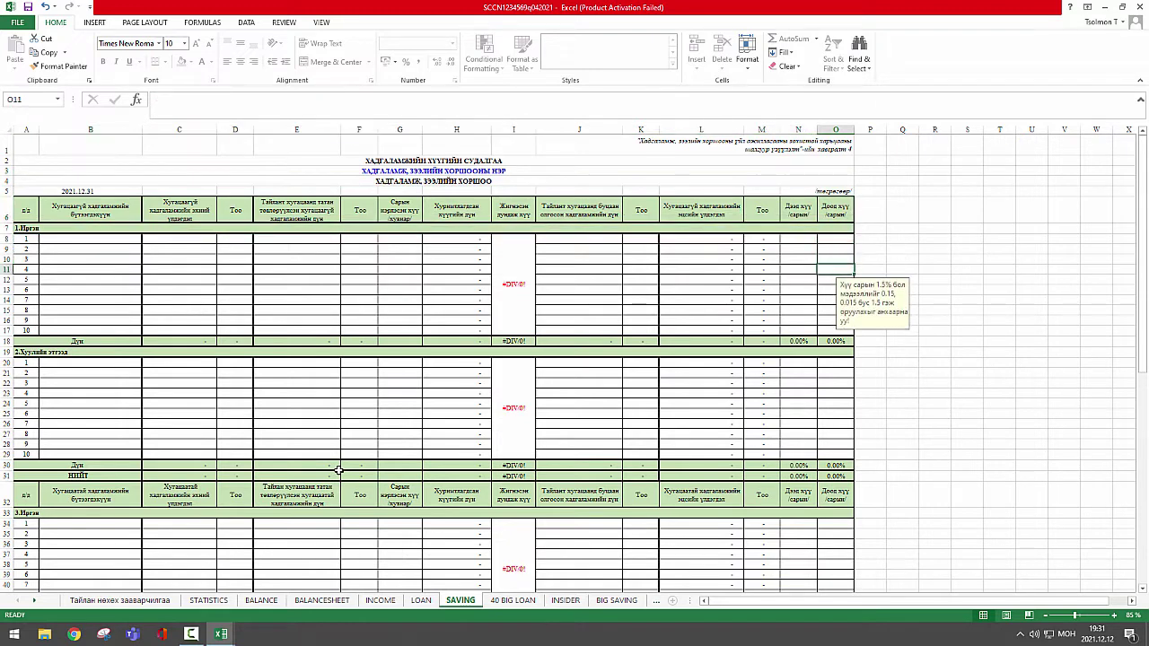
click(131, 385)
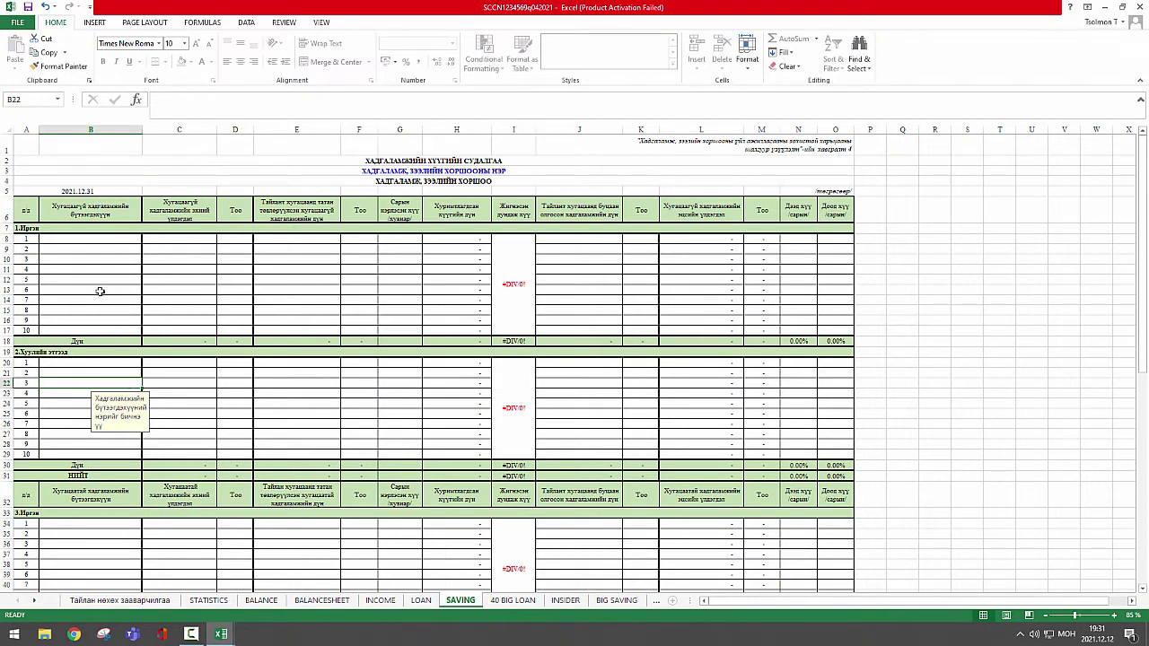
click(95, 403)
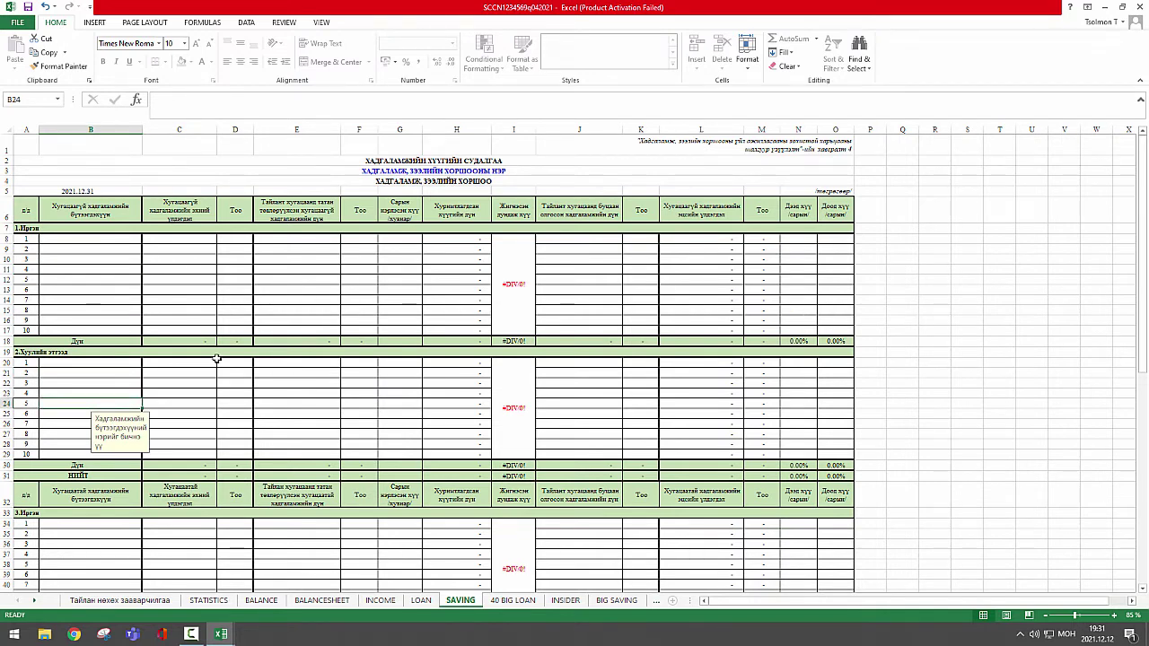
click(95, 277)
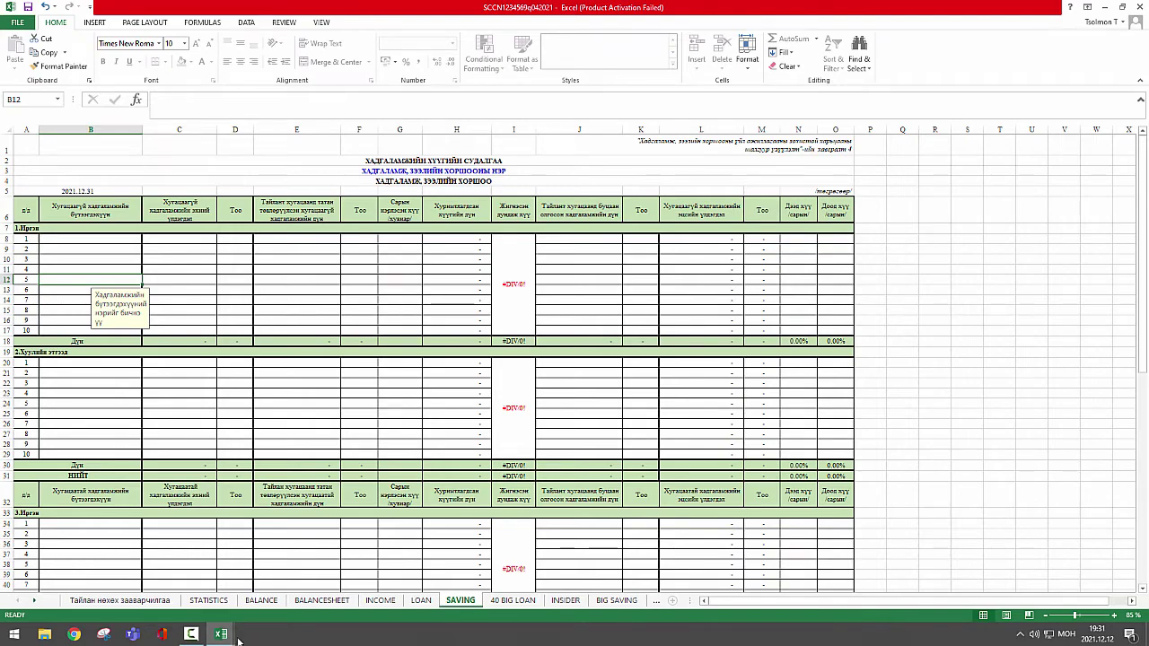
- Switch to the Жишээ workbook and copy the citizens' opening demand savings balance from C8 on the SAVING sheet
mouse_move(239, 640)
click(279, 578)
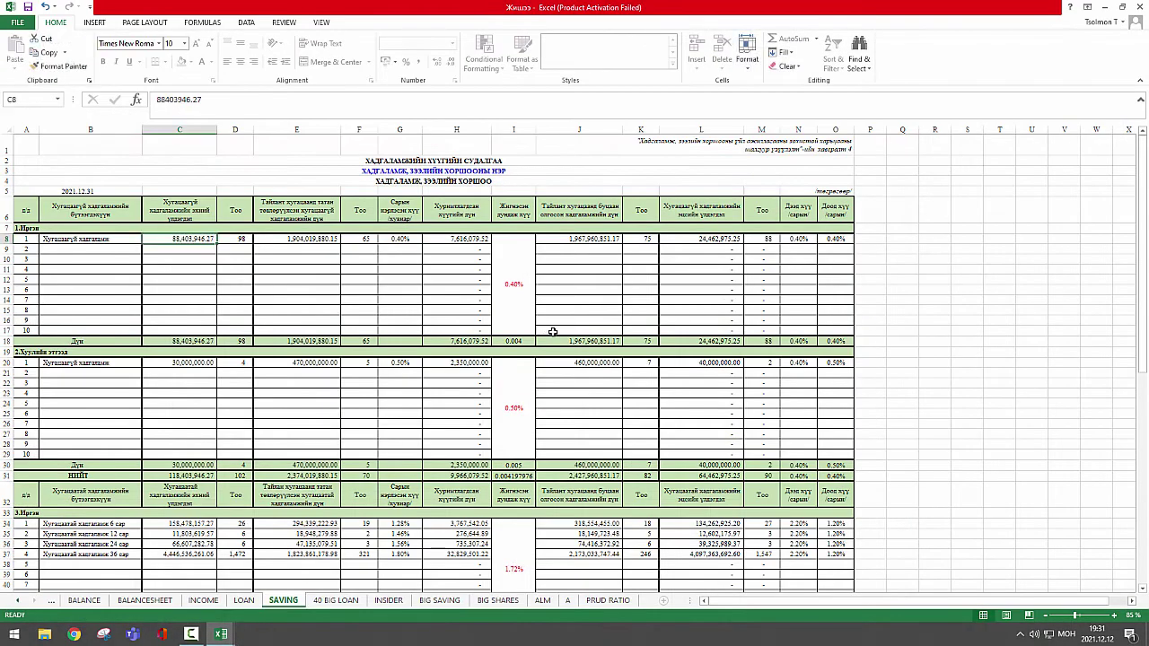
scroll(418, 372, down, 1)
scroll(380, 231, up, 1)
right_click(207, 240)
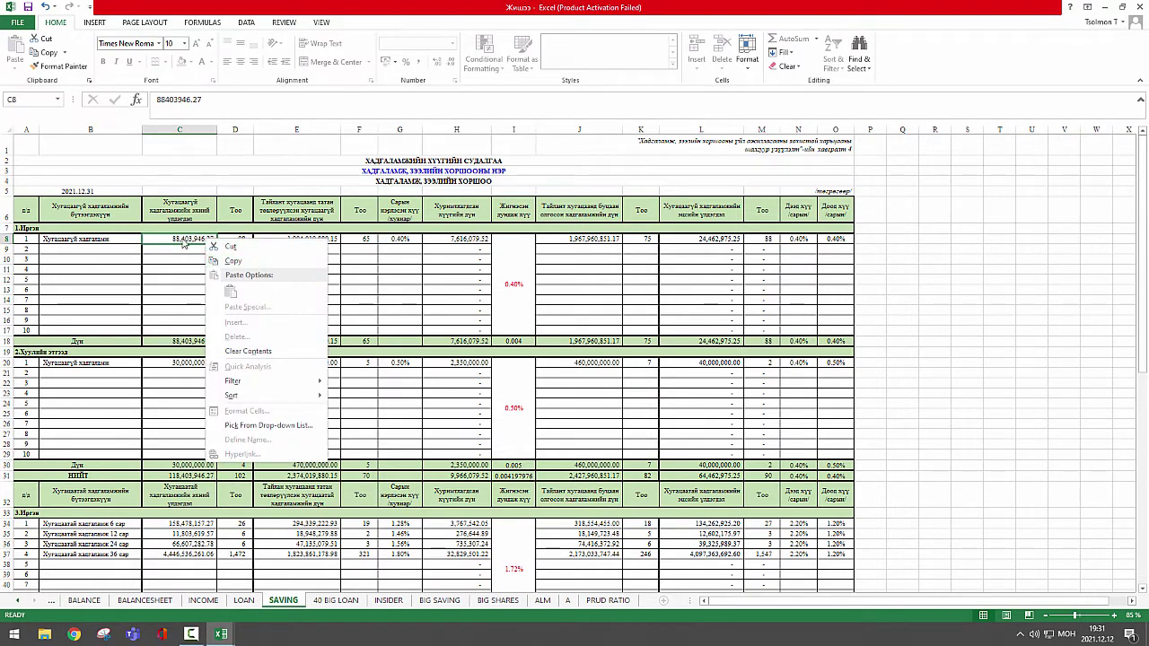
click(233, 261)
- Return to the SCCN1234569q042021 workbook and paste the copied balance as values only into C8 and C9 of the SAVING sheet
mouse_move(221, 633)
click(161, 574)
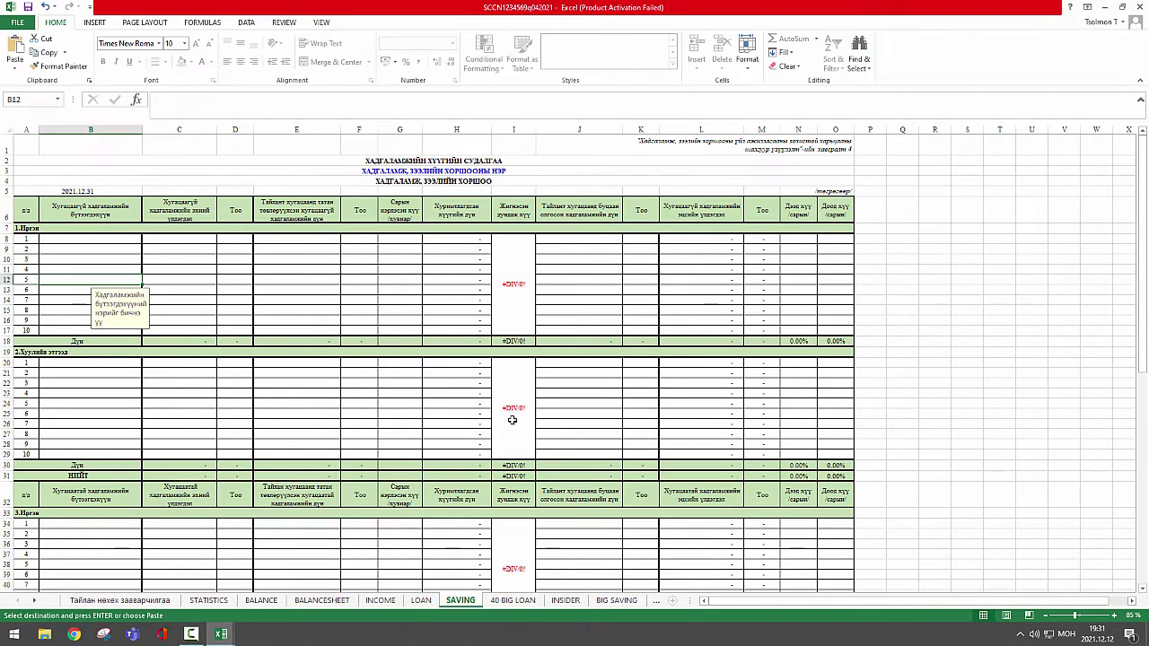
right_click(191, 243)
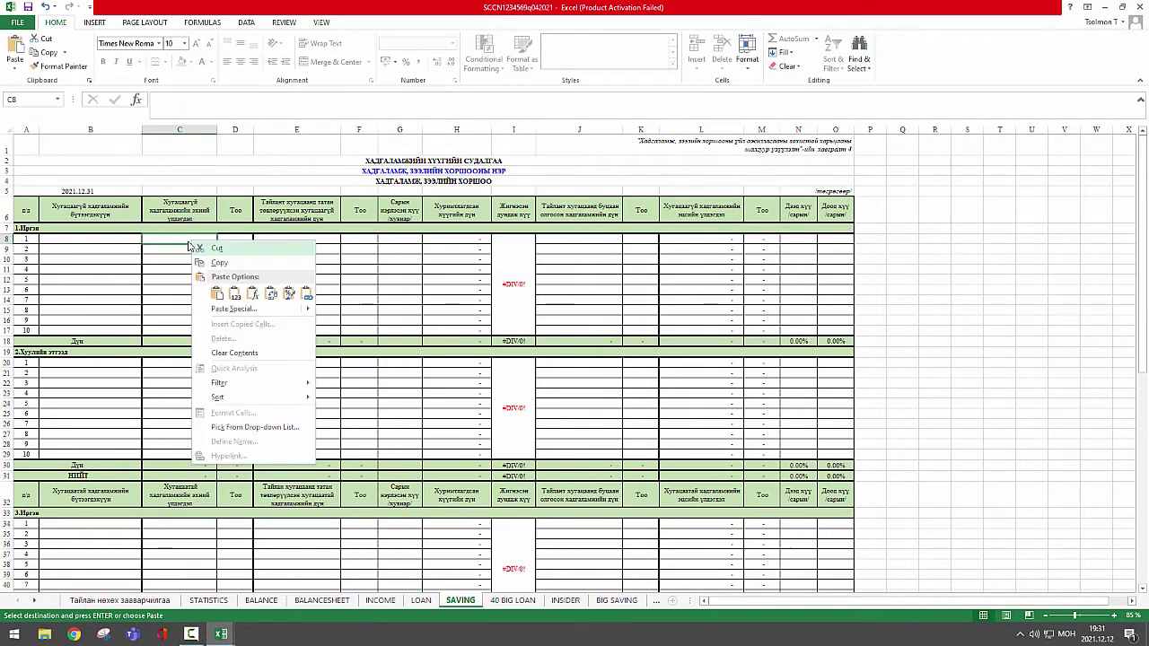
click(247, 309)
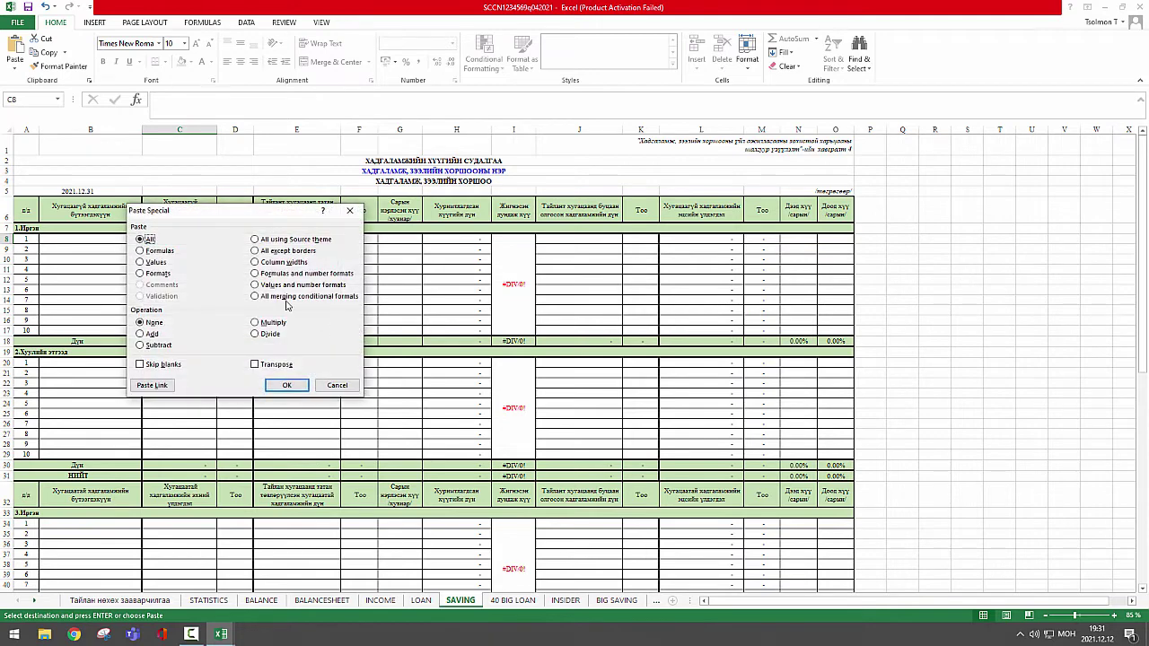
click(156, 262)
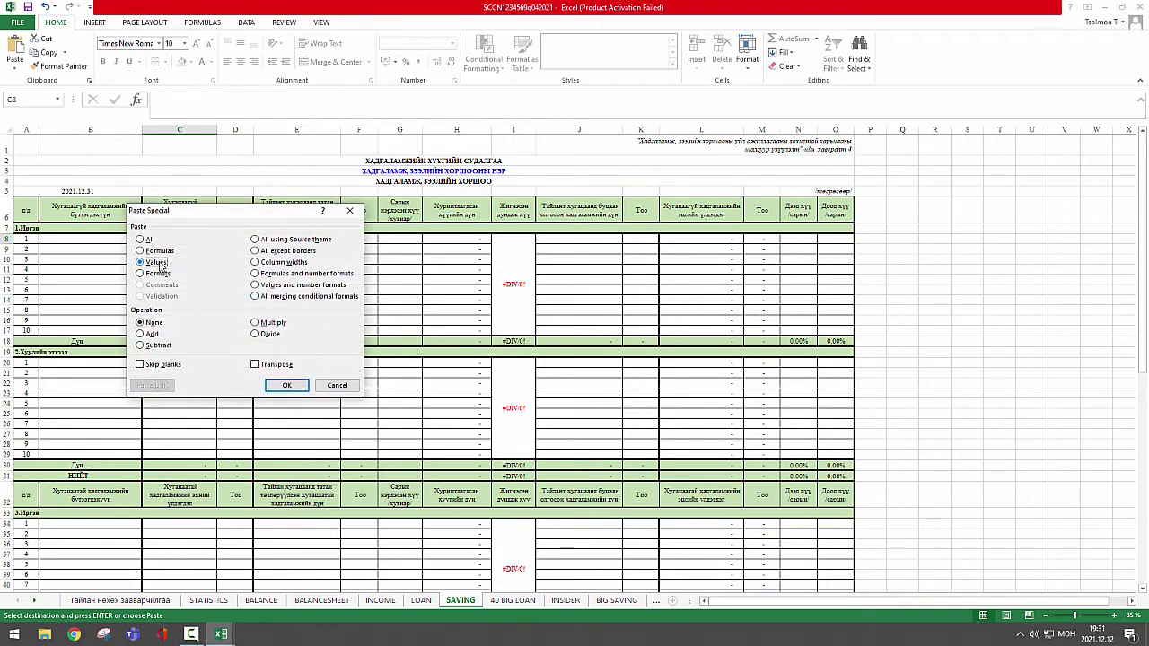
click(286, 385)
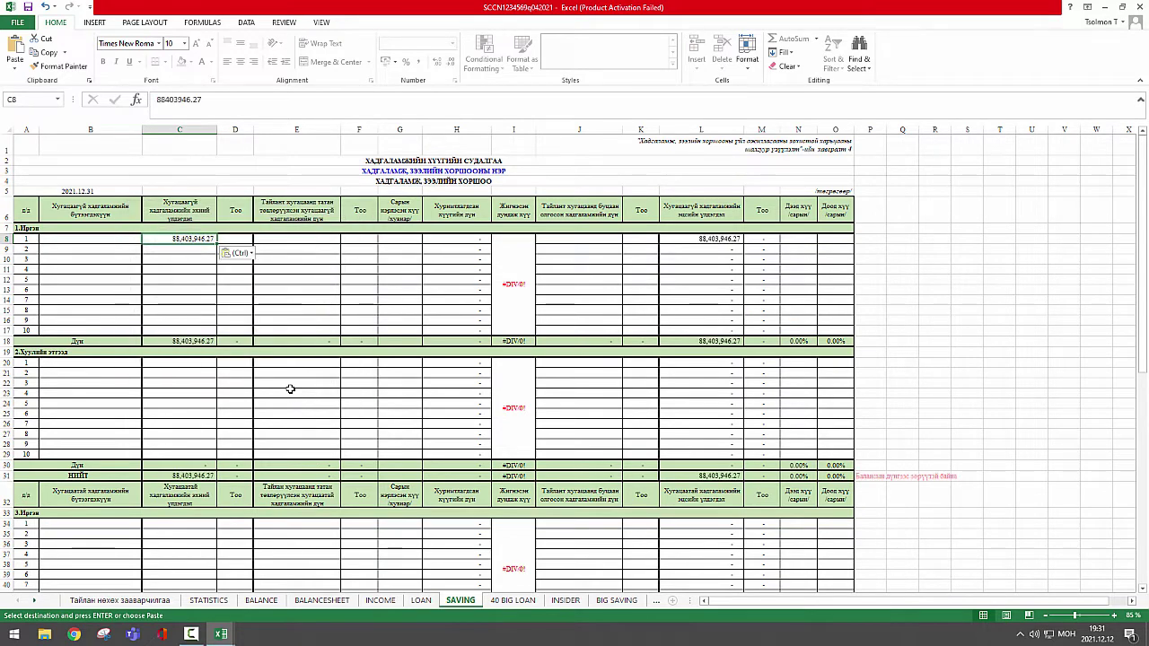
right_click(187, 250)
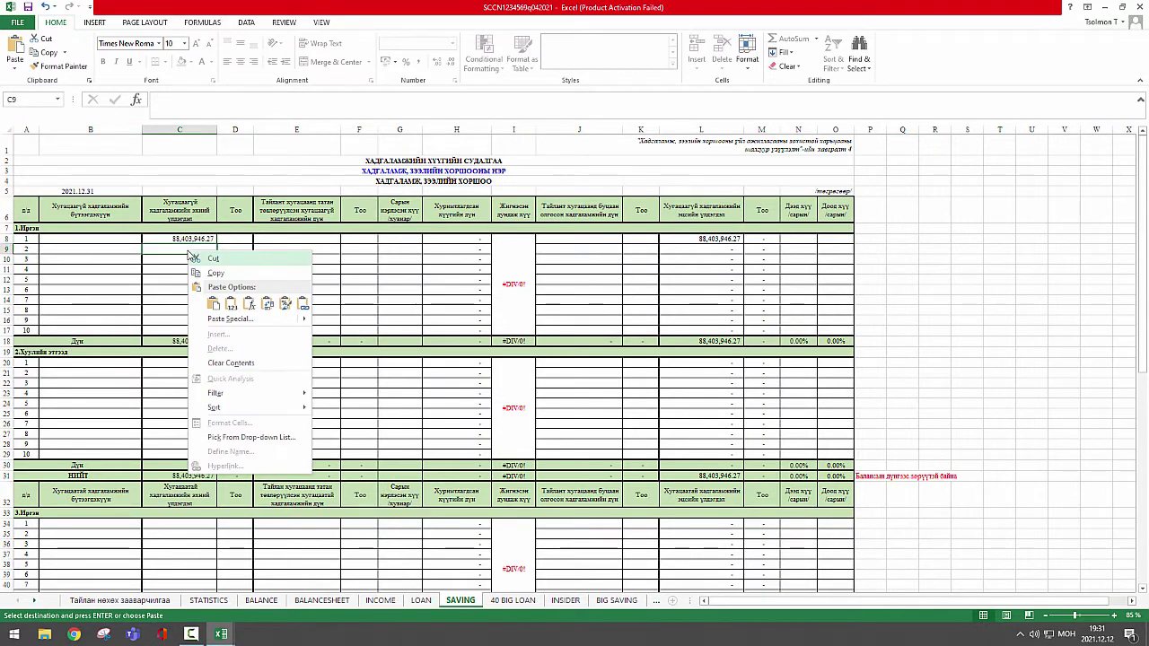
click(231, 304)
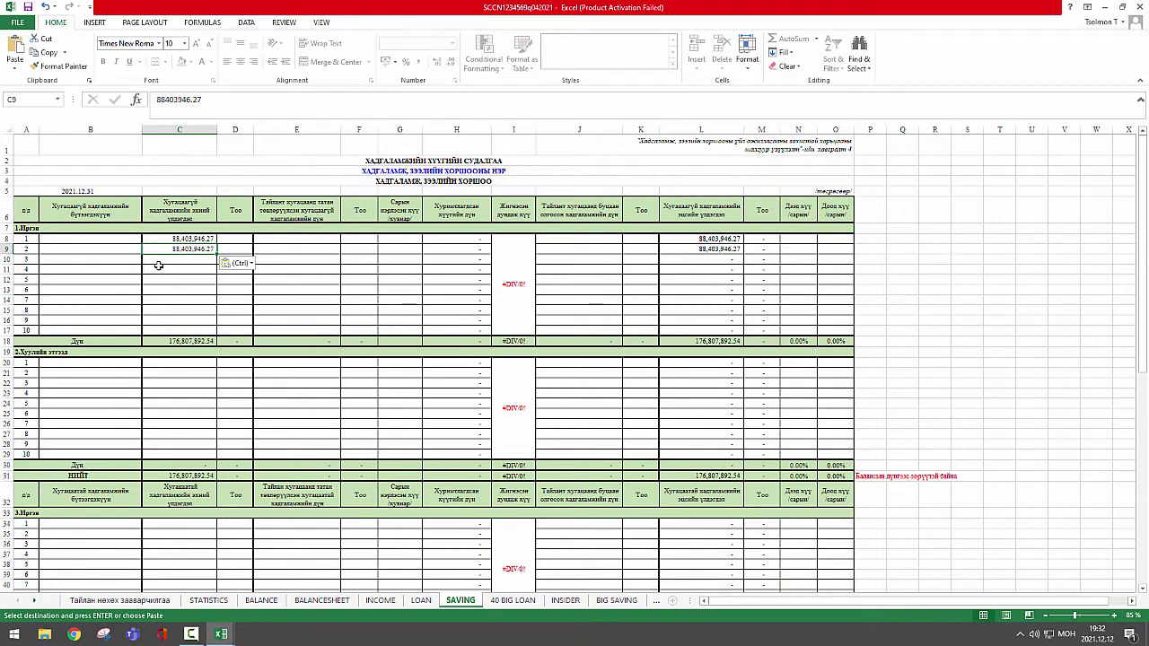
- Enter 88403946.275 as the opening balance in C10 and reselect that cell to check its stored value
click(187, 263)
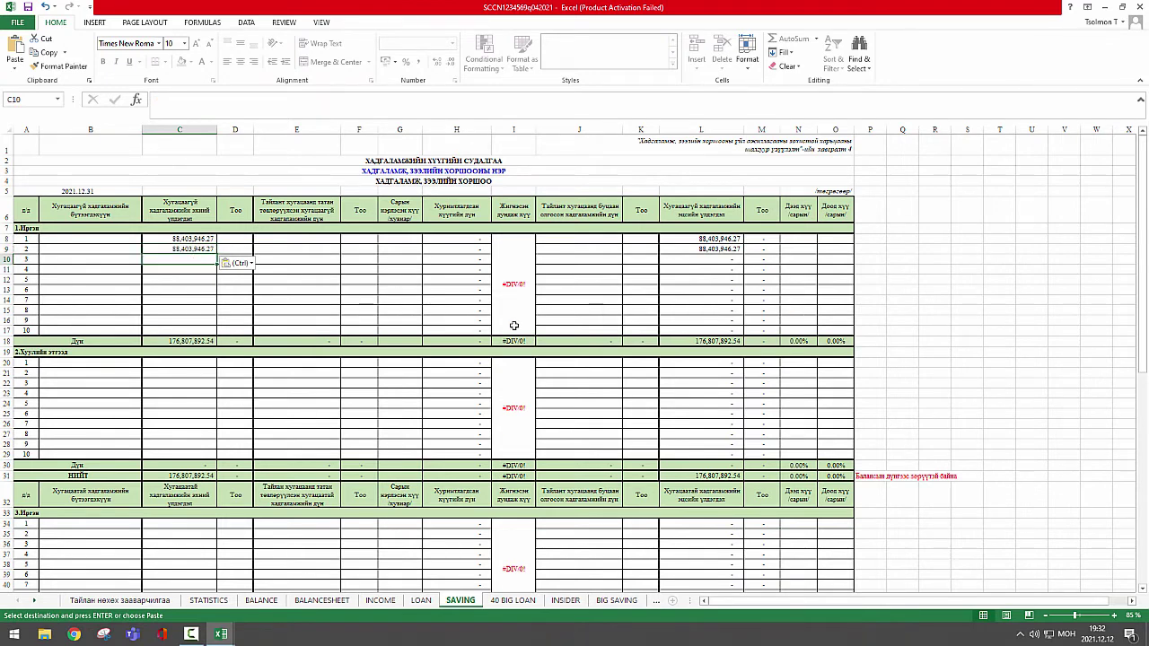
text(88403)
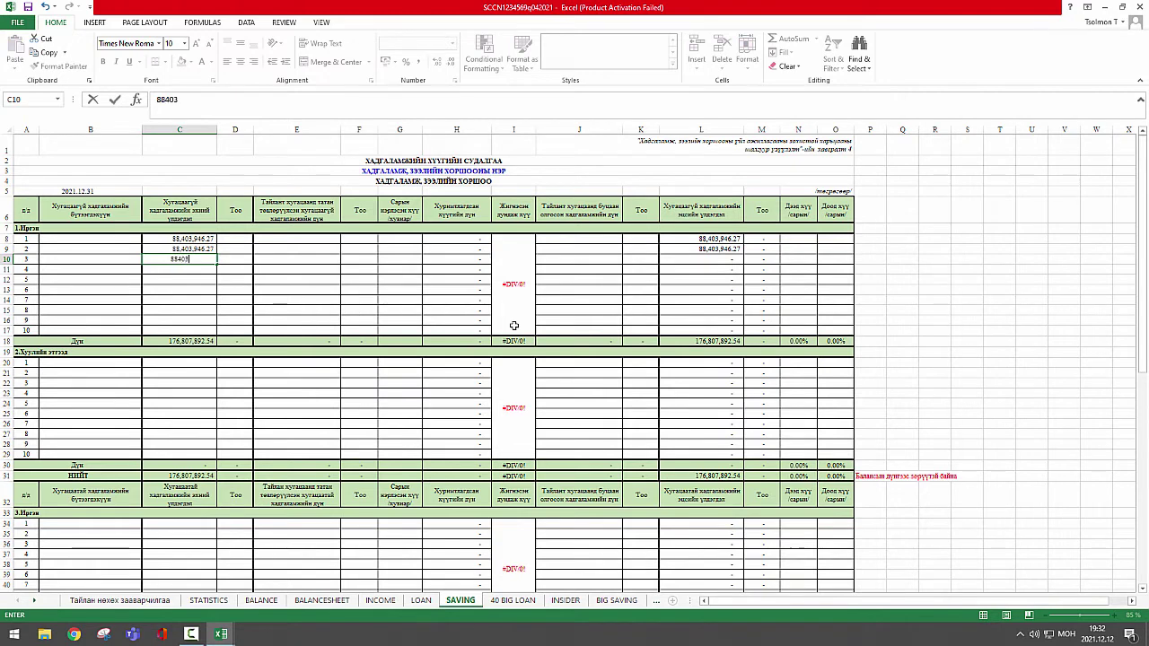
text(946.27)
key(BackSpace)
text(8)
key(Return)
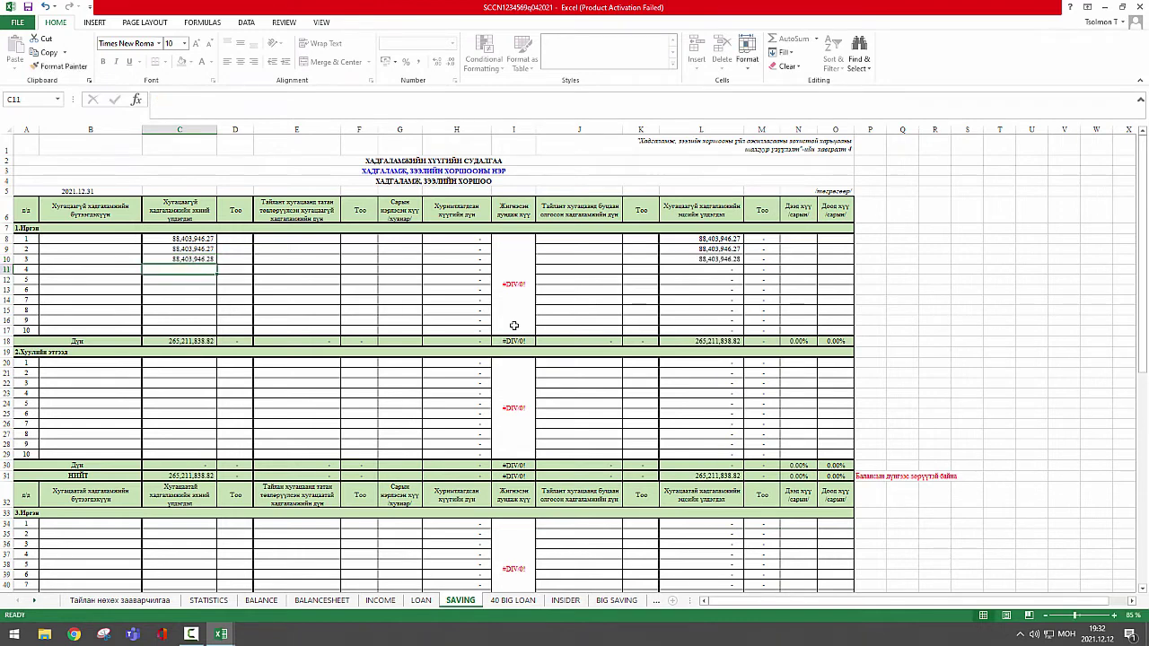
key(Up)
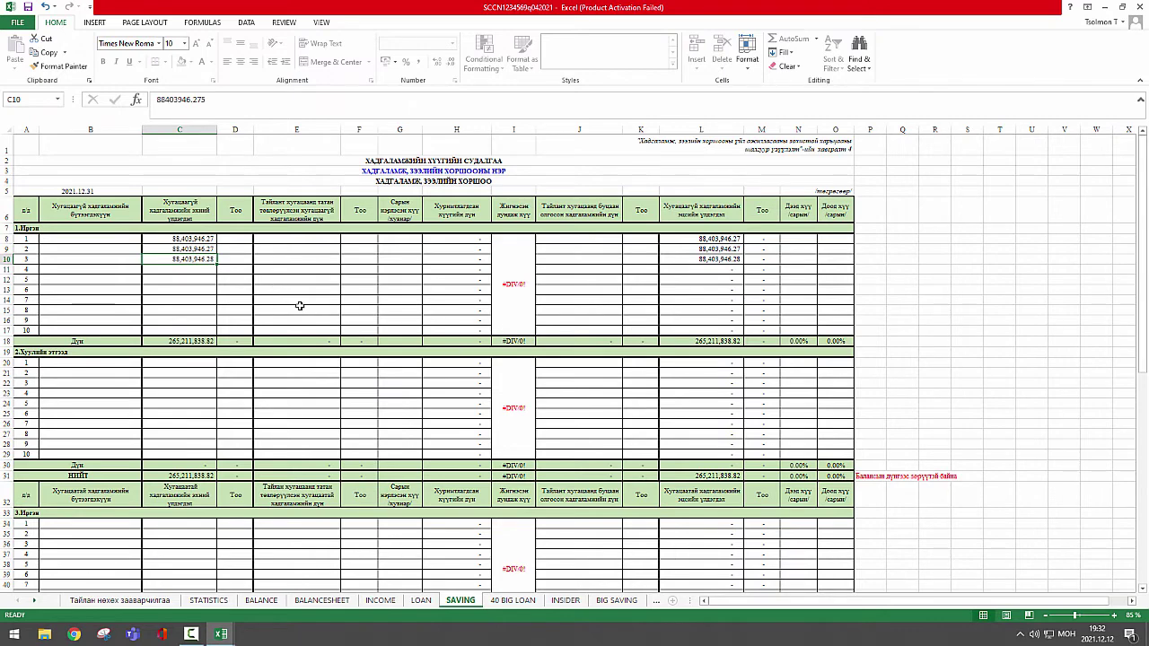
- Select the citizens' first opening balance in C8 to inspect its stored value
scroll(301, 341, down, 3)
scroll(301, 378, up, 2)
click(188, 237)
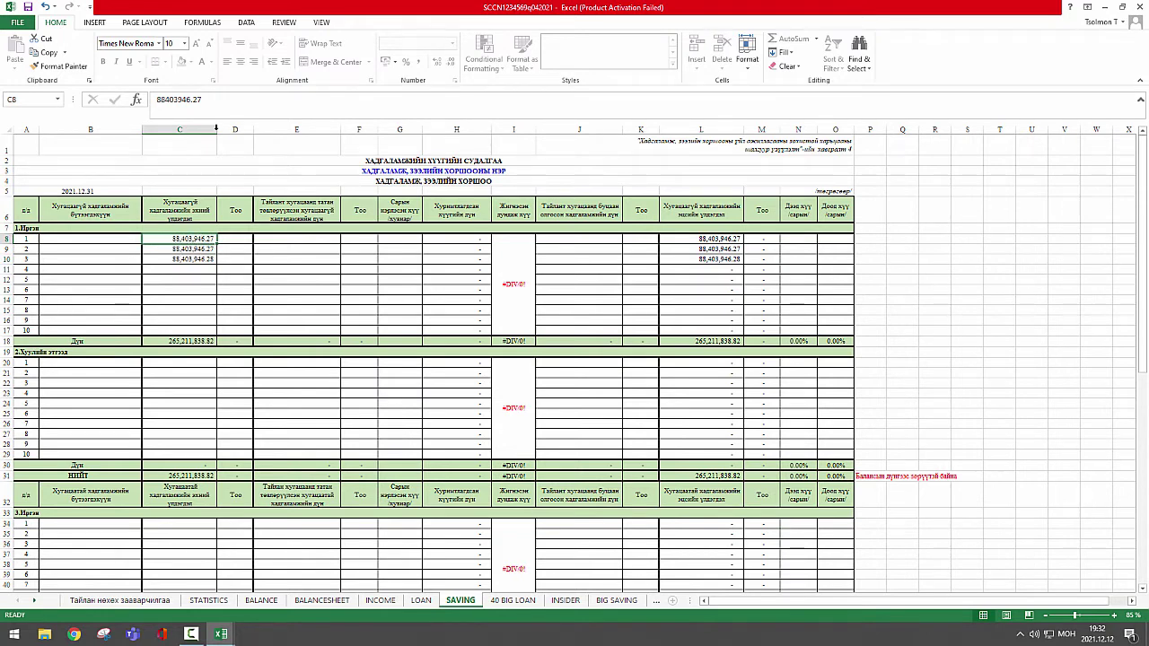
- Clear the citizens' opening balances in C8:C10 of the SAVING sheet and select the first product name cell, B8
drag(191, 238, 189, 258)
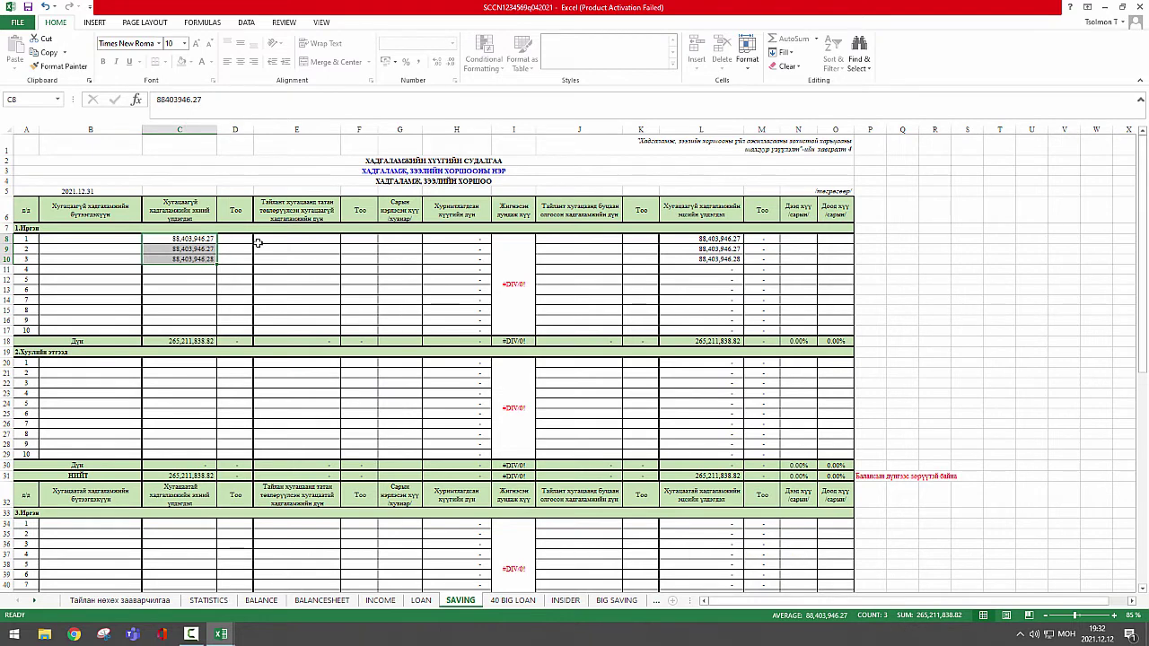
key(Delete)
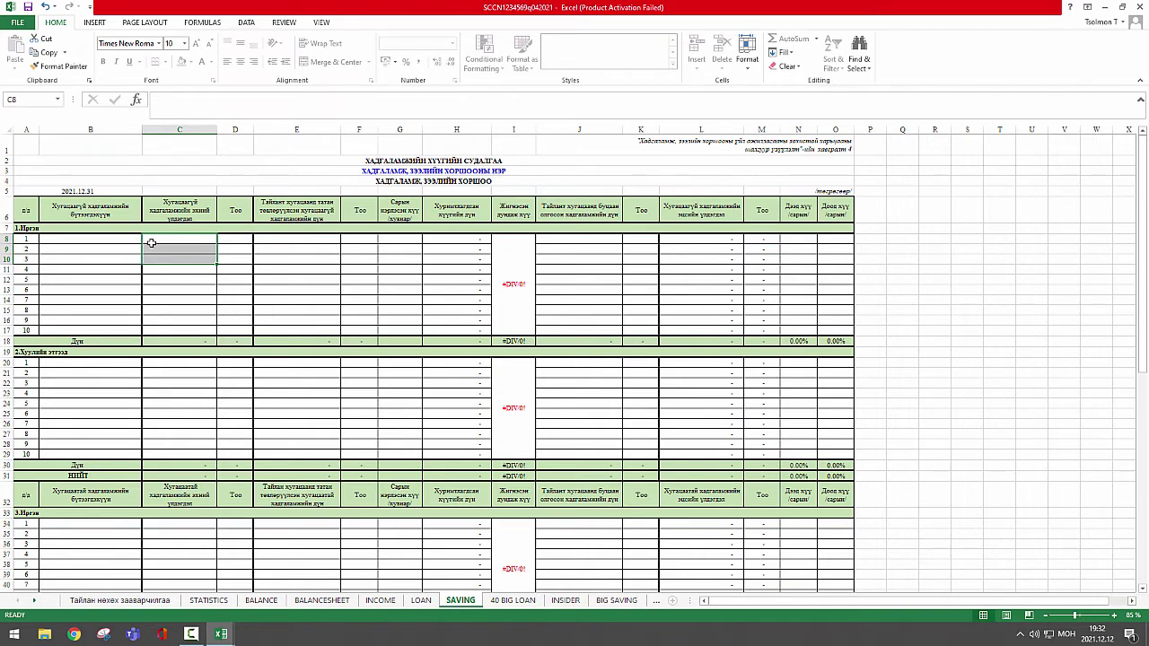
click(96, 241)
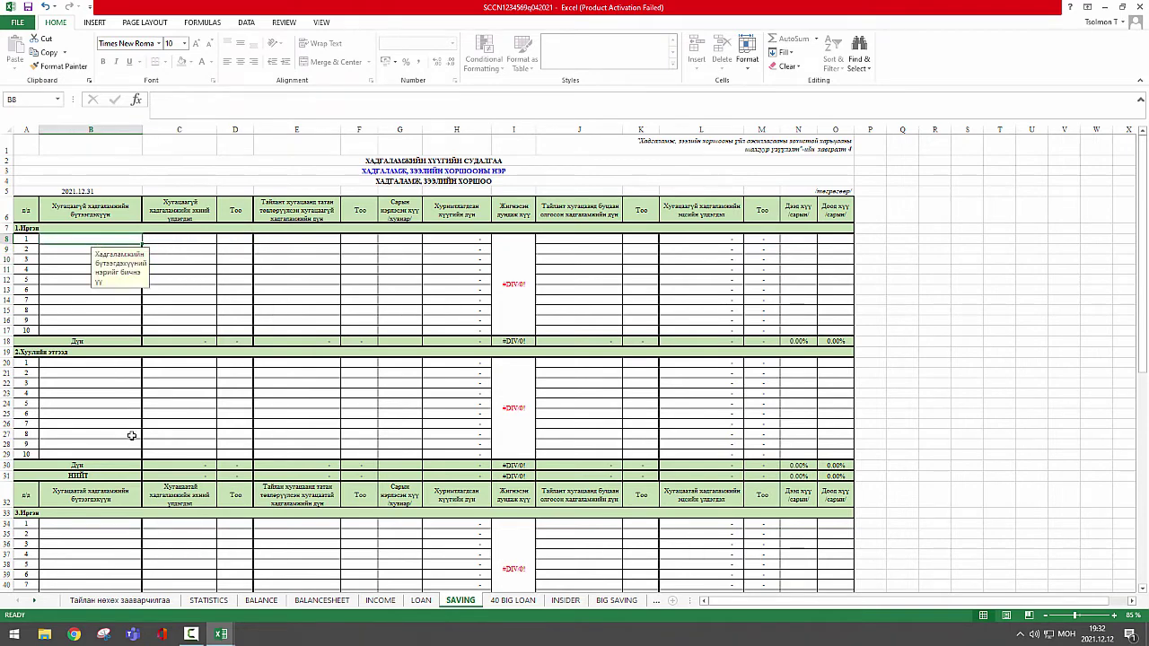
- Switch to the Жишээ workbook and examine the savings product names in column B for citizens and legal entities
click(1104, 6)
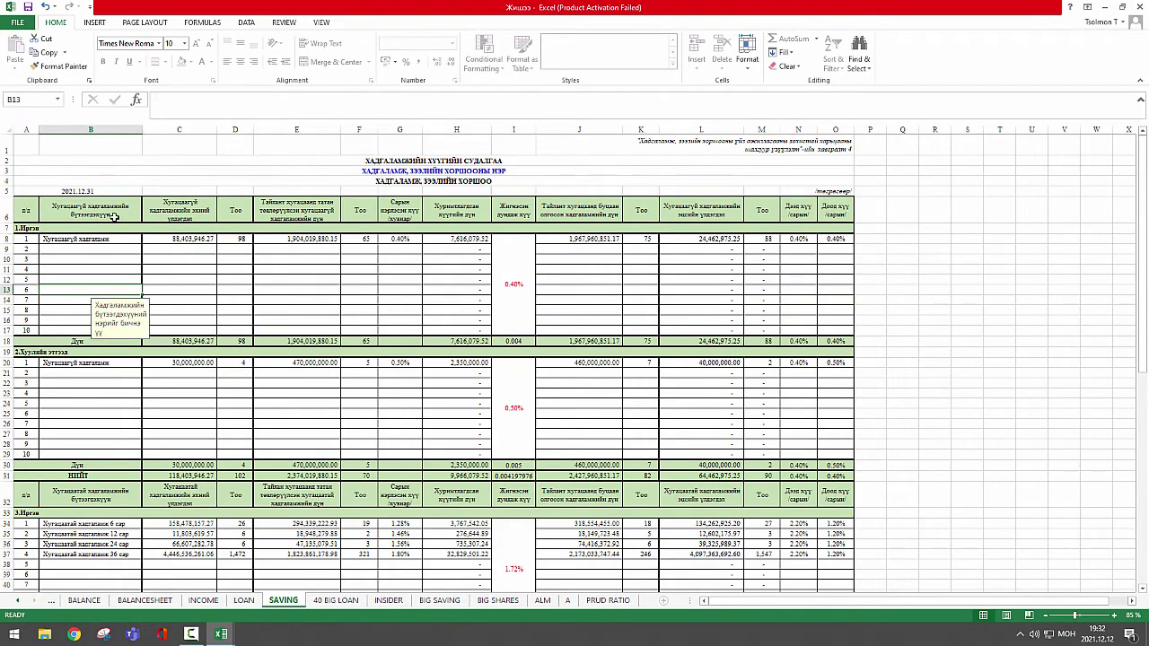
click(104, 240)
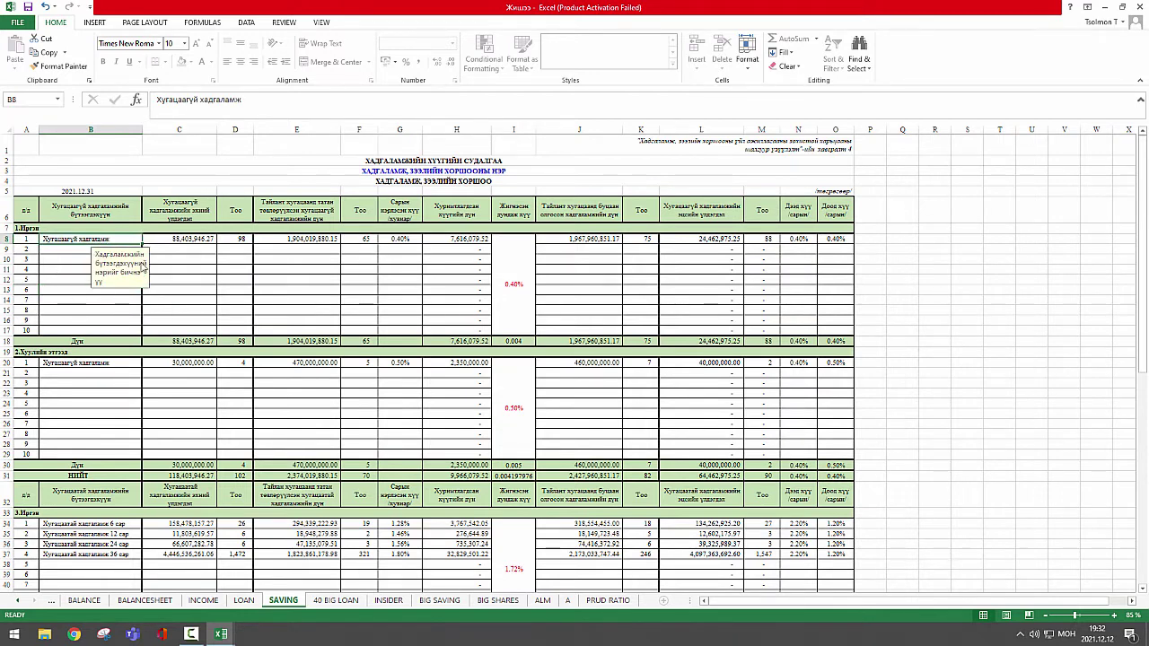
click(60, 251)
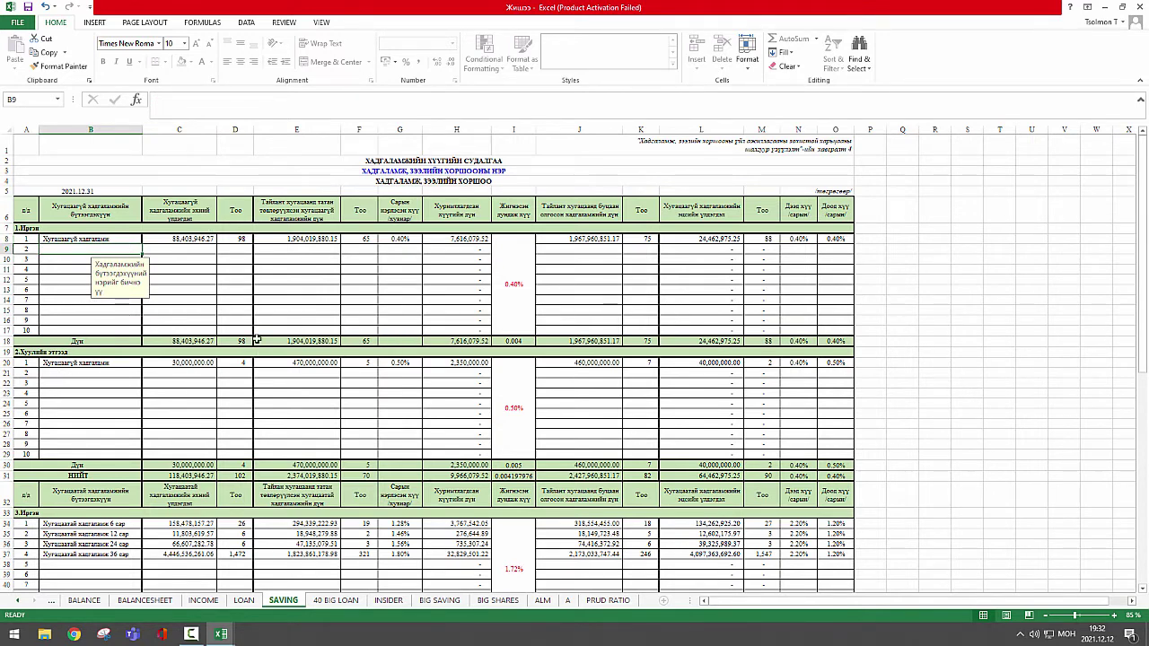
click(81, 238)
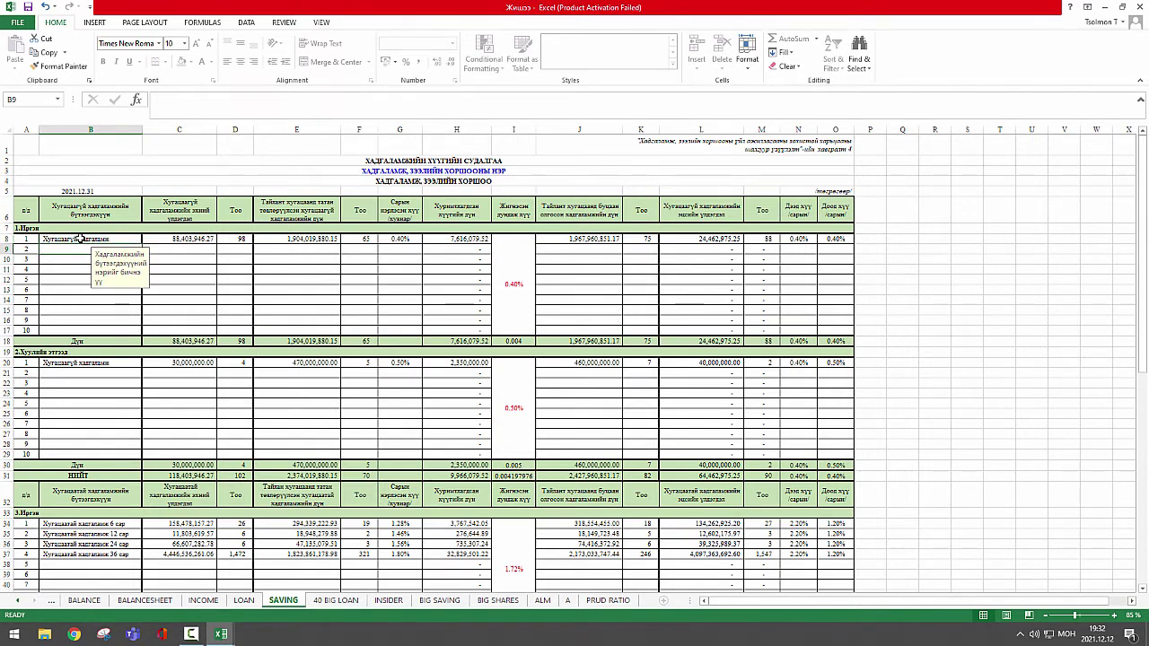
click(91, 363)
scroll(91, 362, down, 2)
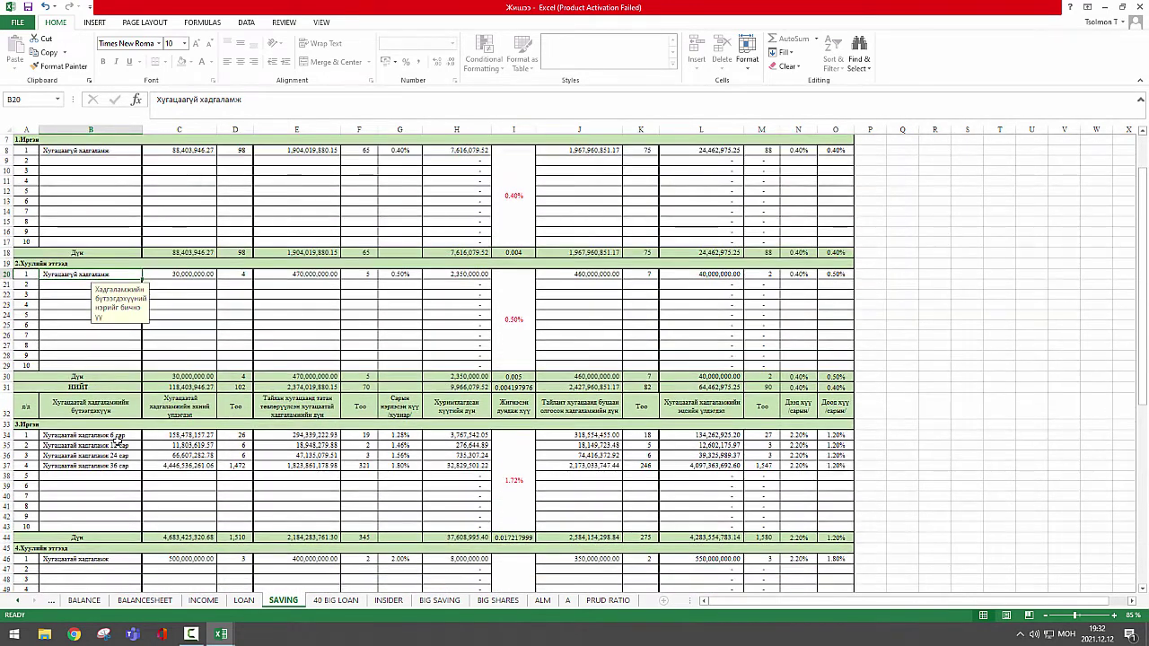
click(94, 455)
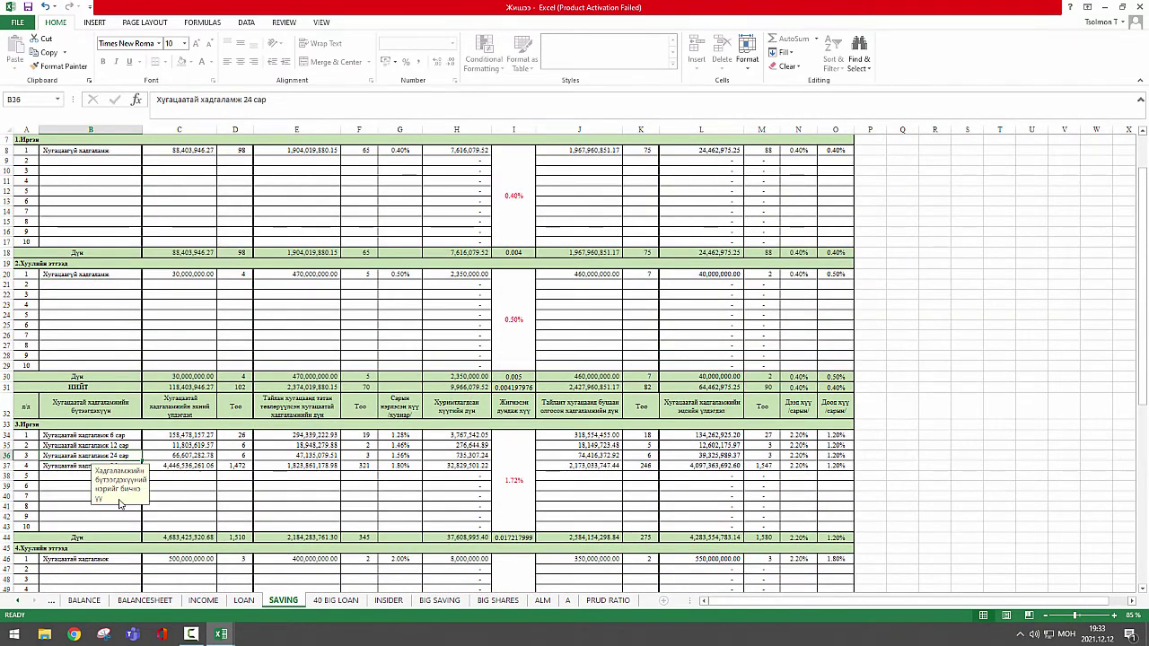
- Enter "Хүүхдийн хадгаламж 24 сар" as an example fifth citizens' term savings product in B38, and clear that cell again
click(65, 466)
key(Down)
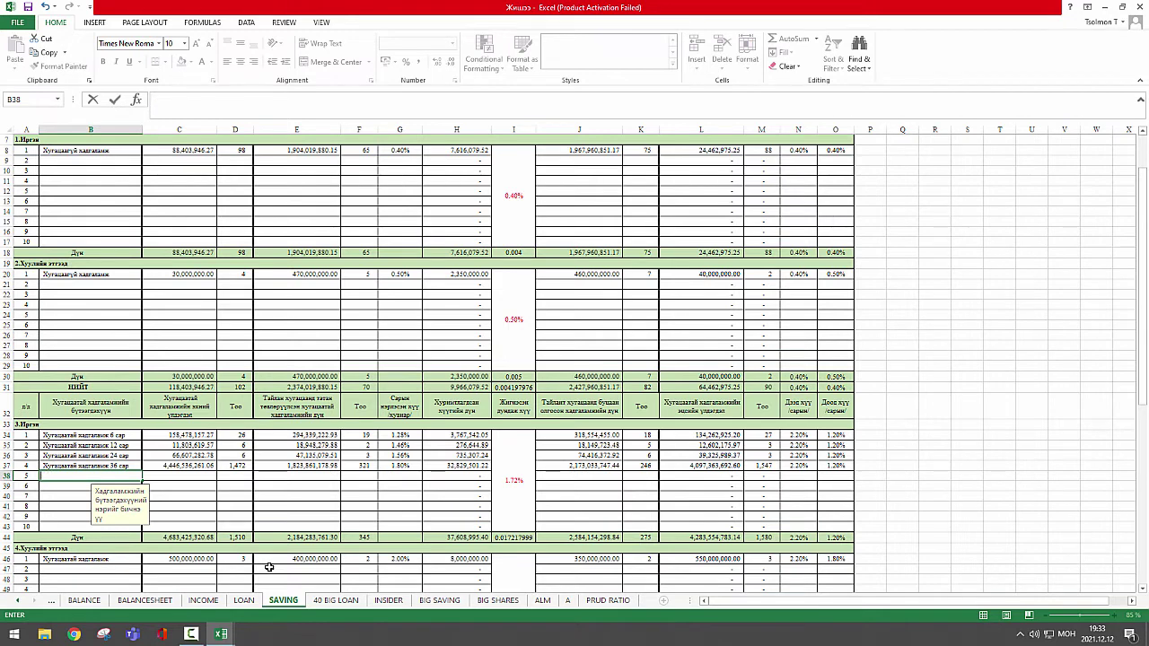
text(үүхдийн хадгаламж 24 сар)
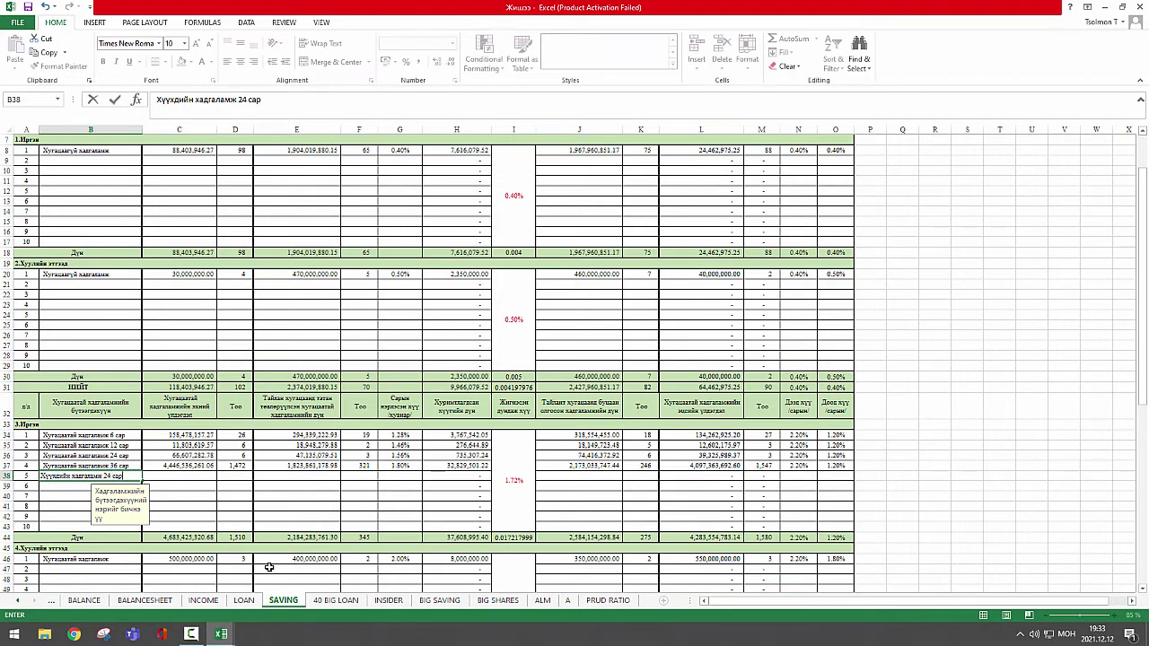
key(Return)
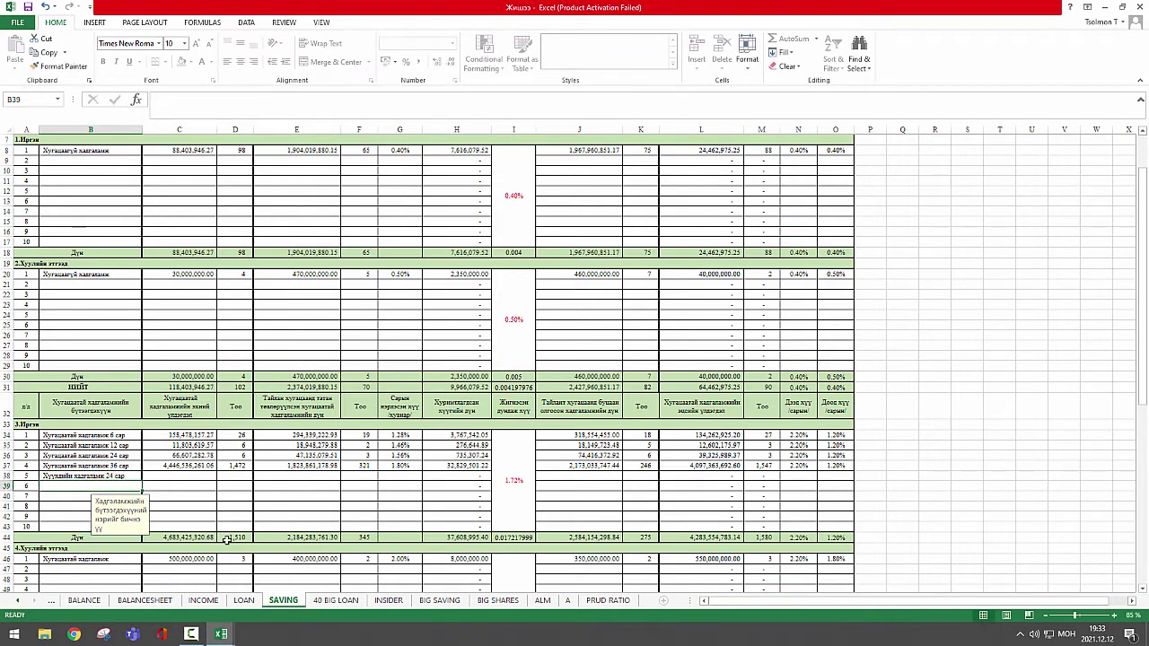
click(106, 476)
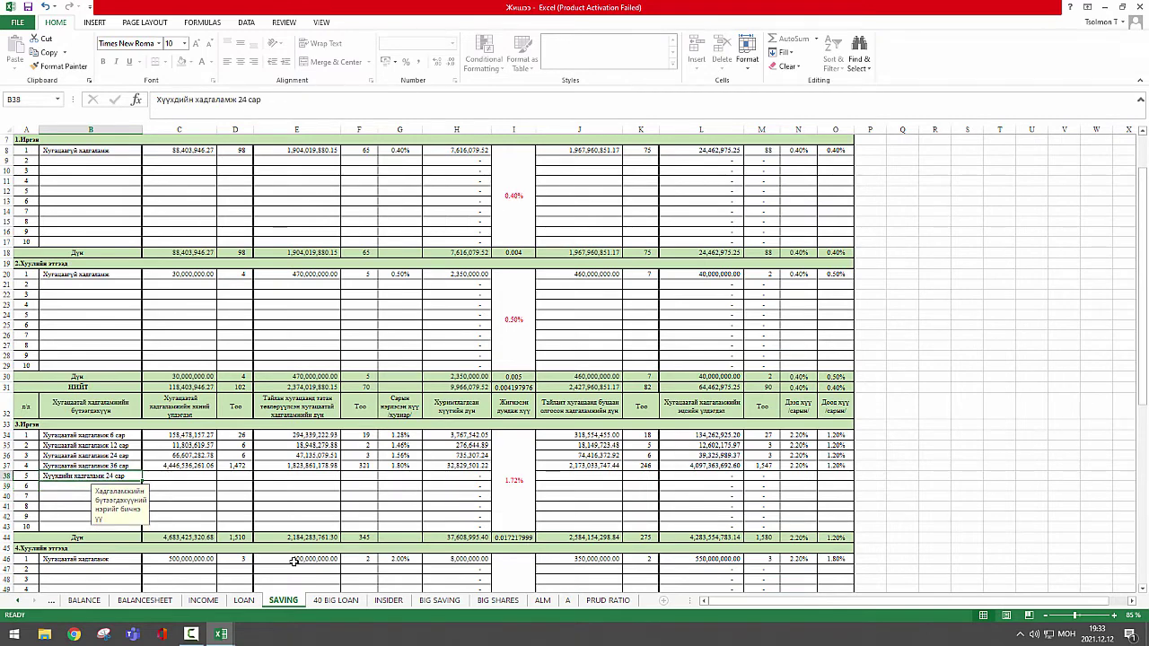
key(Delete)
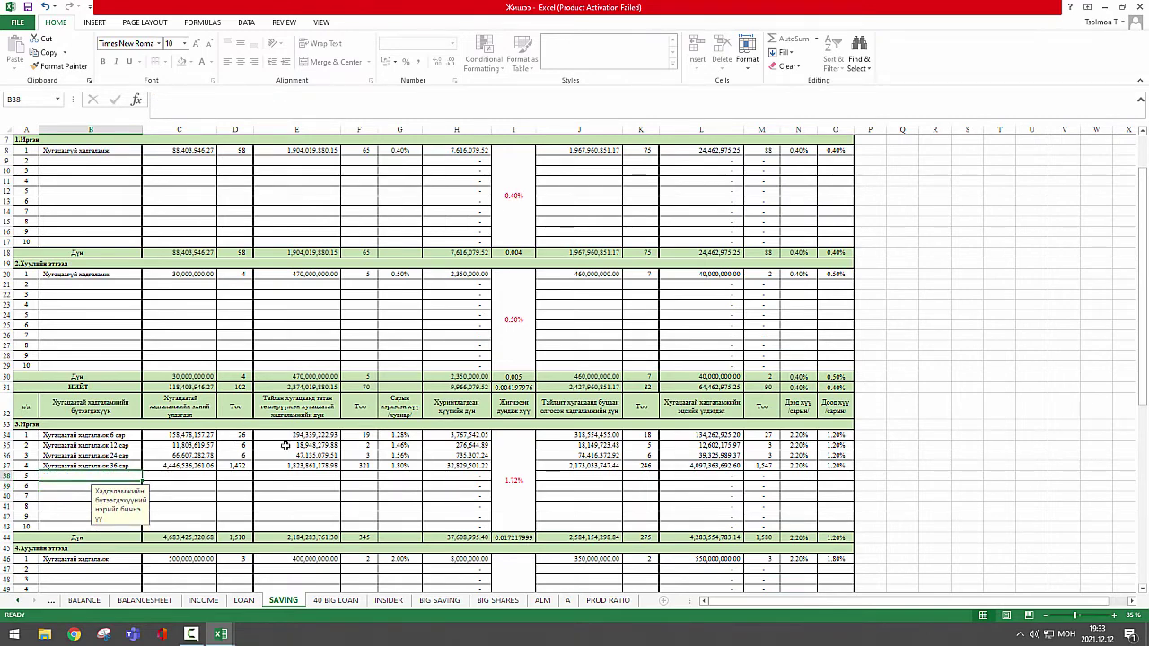
- Examine the citizens' demand savings opening balance and count columns, covering the C6 heading and the entry rows C8:D17
scroll(305, 488, up, 2)
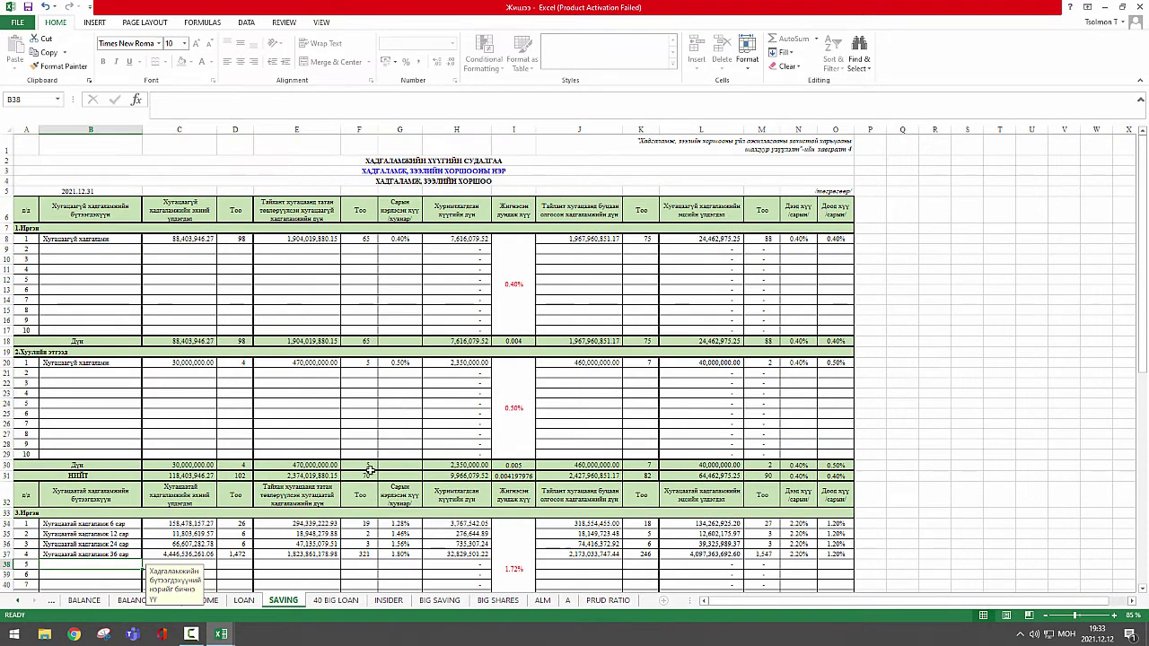
click(186, 215)
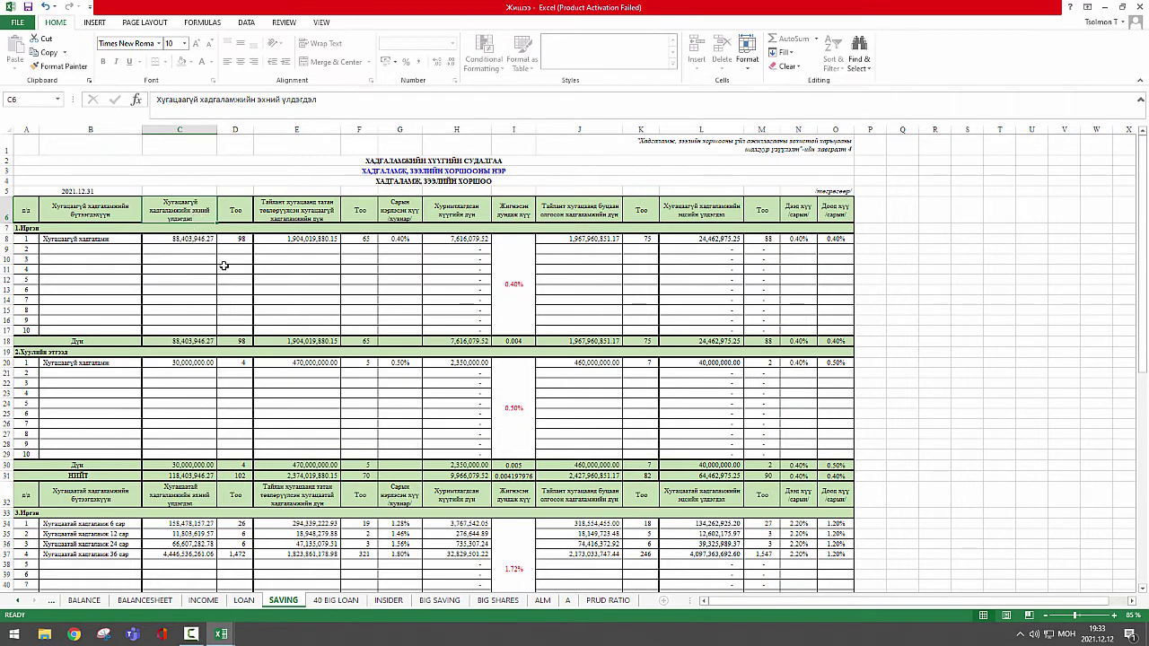
click(176, 239)
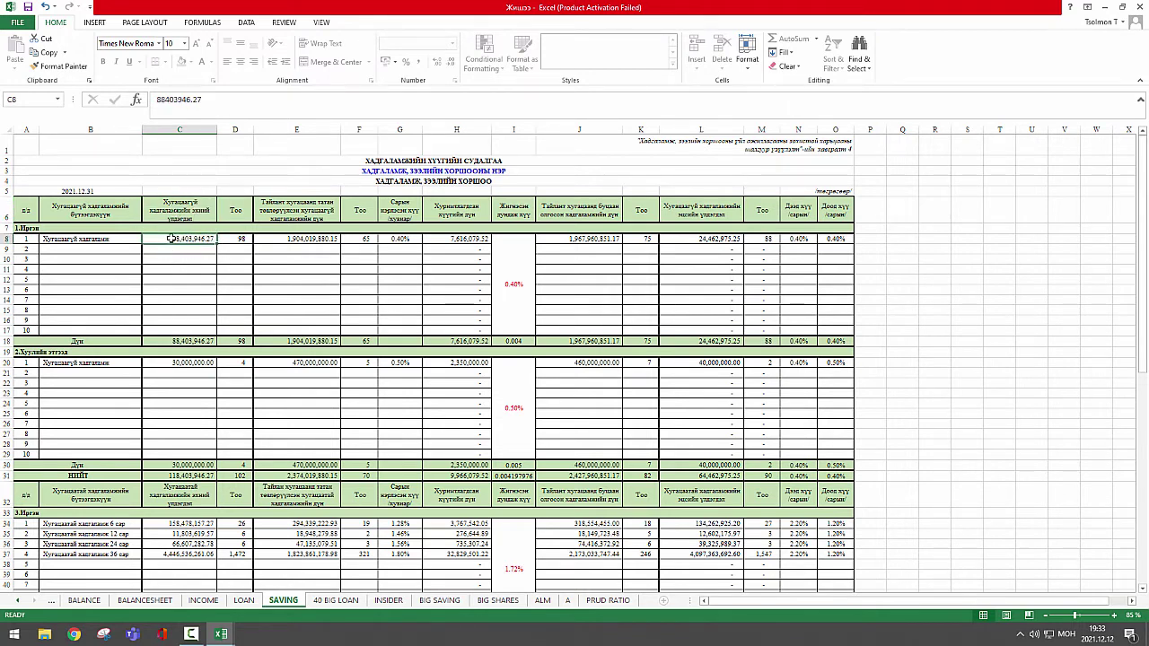
drag(164, 243, 166, 330)
drag(235, 239, 235, 330)
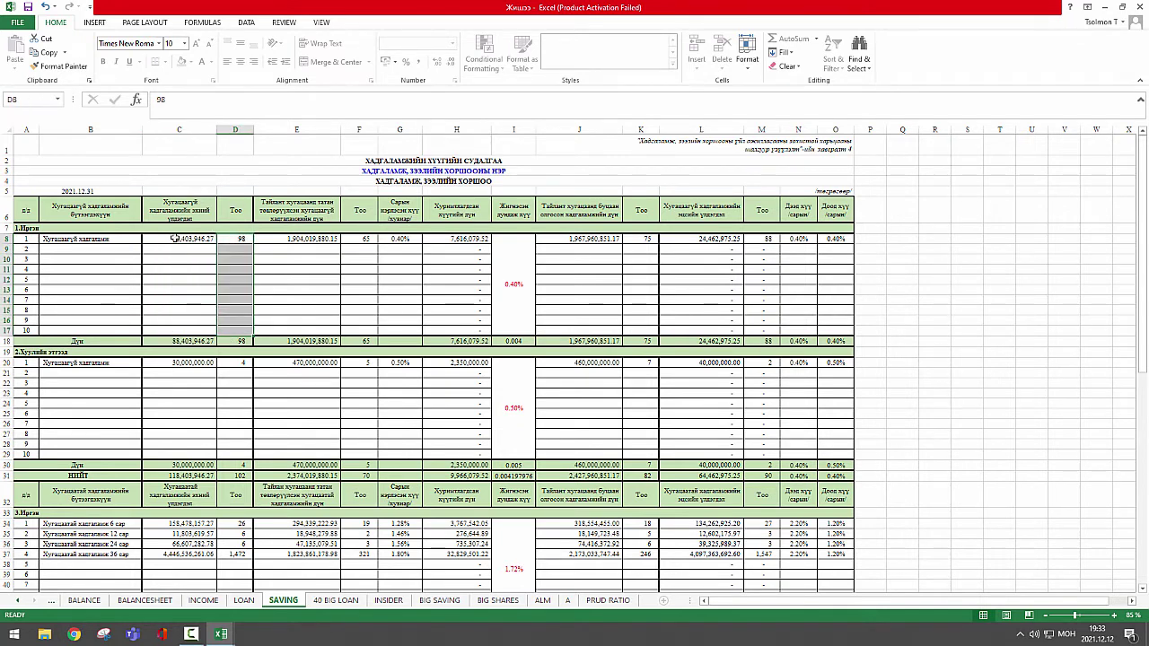
click(179, 219)
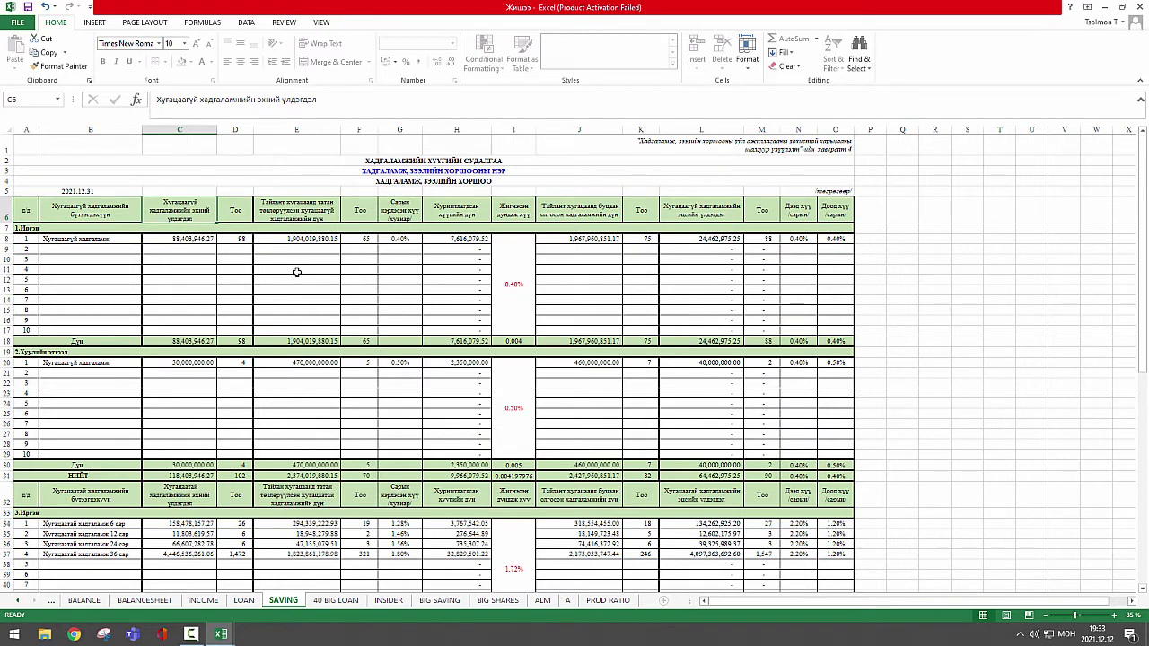
click(204, 238)
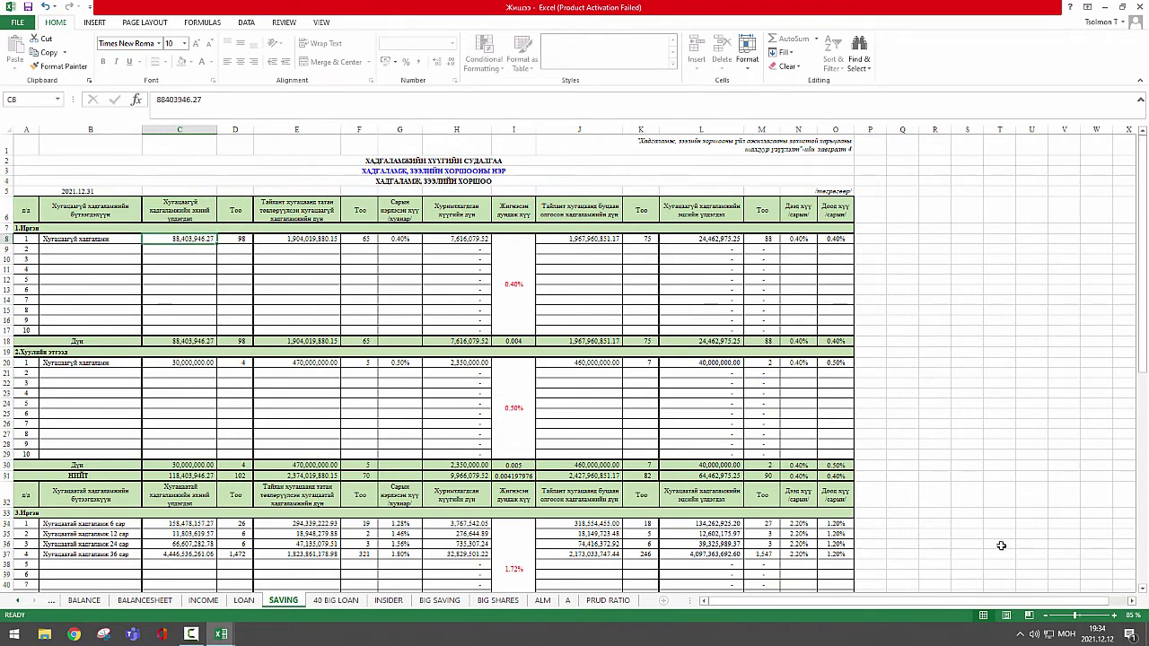
click(190, 259)
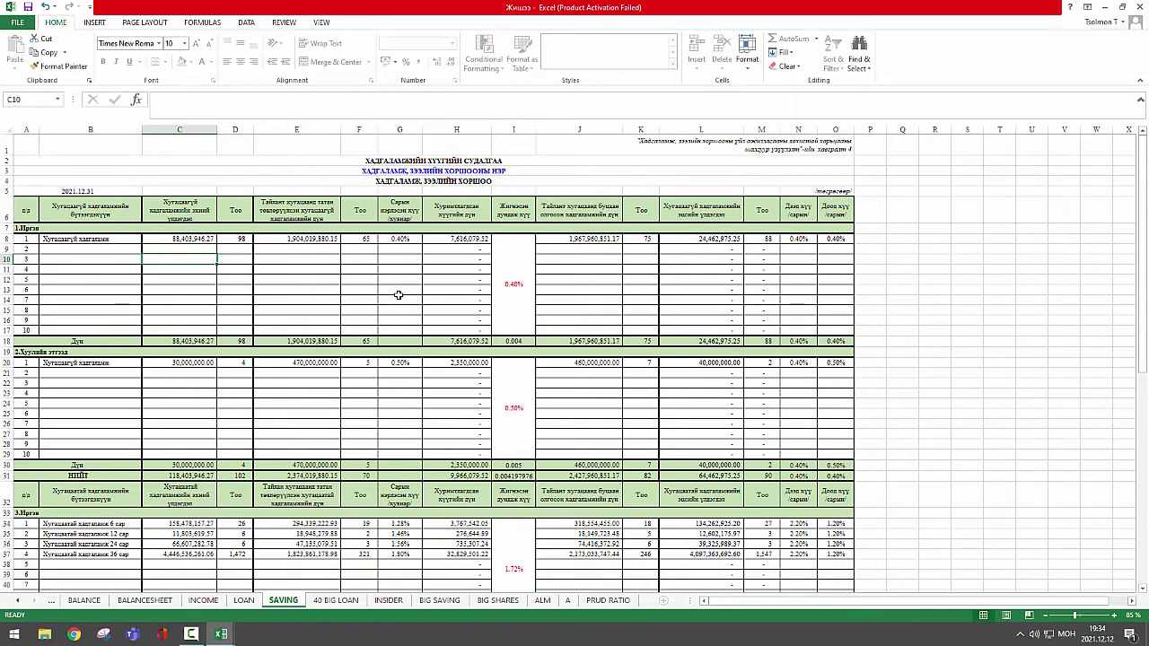
drag(170, 240, 232, 314)
click(176, 290)
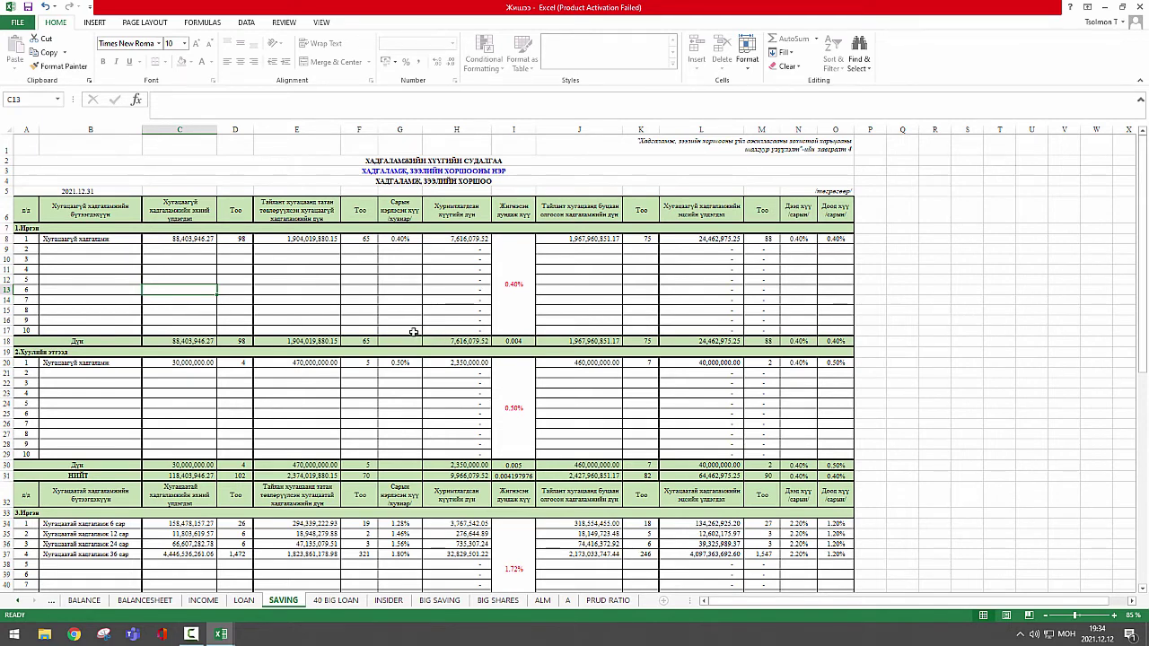
- Examine the citizens' demand savings raised in the period, their count, monthly interest rate and average interest formula in E8, F8, G8 and I8
click(288, 214)
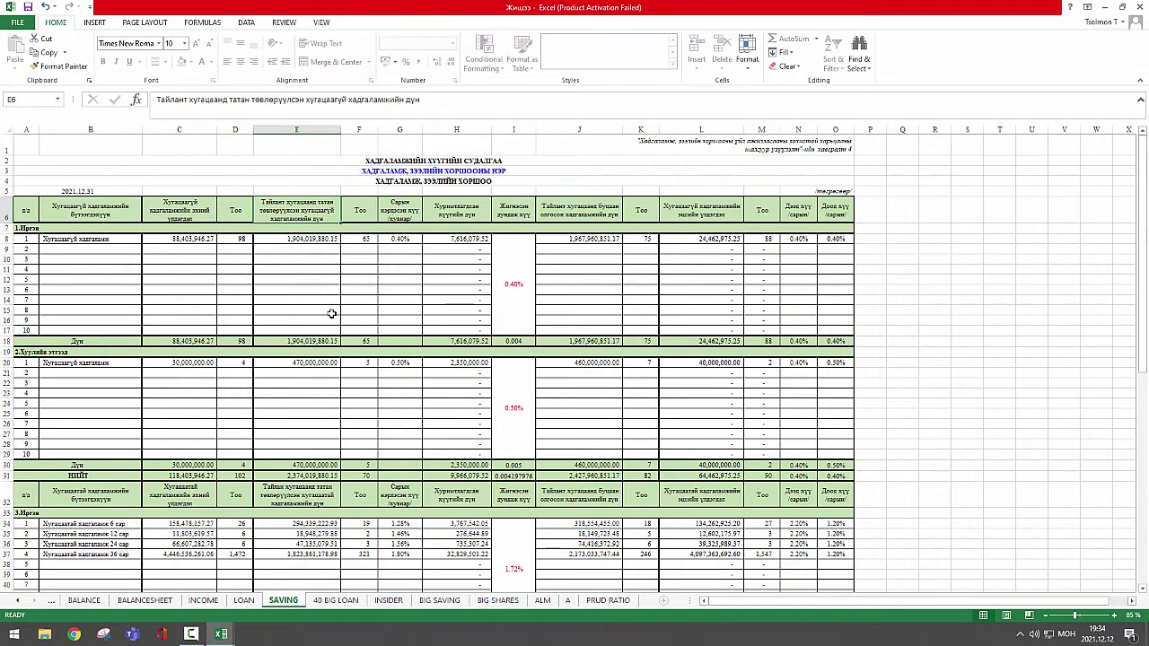
click(286, 239)
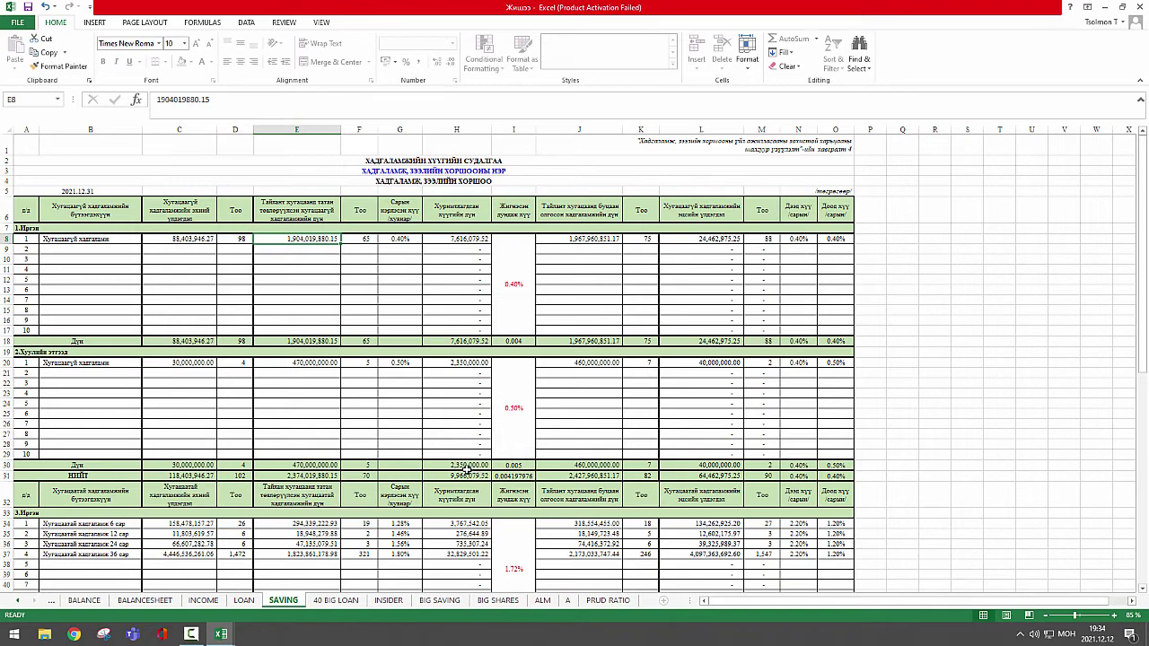
click(370, 243)
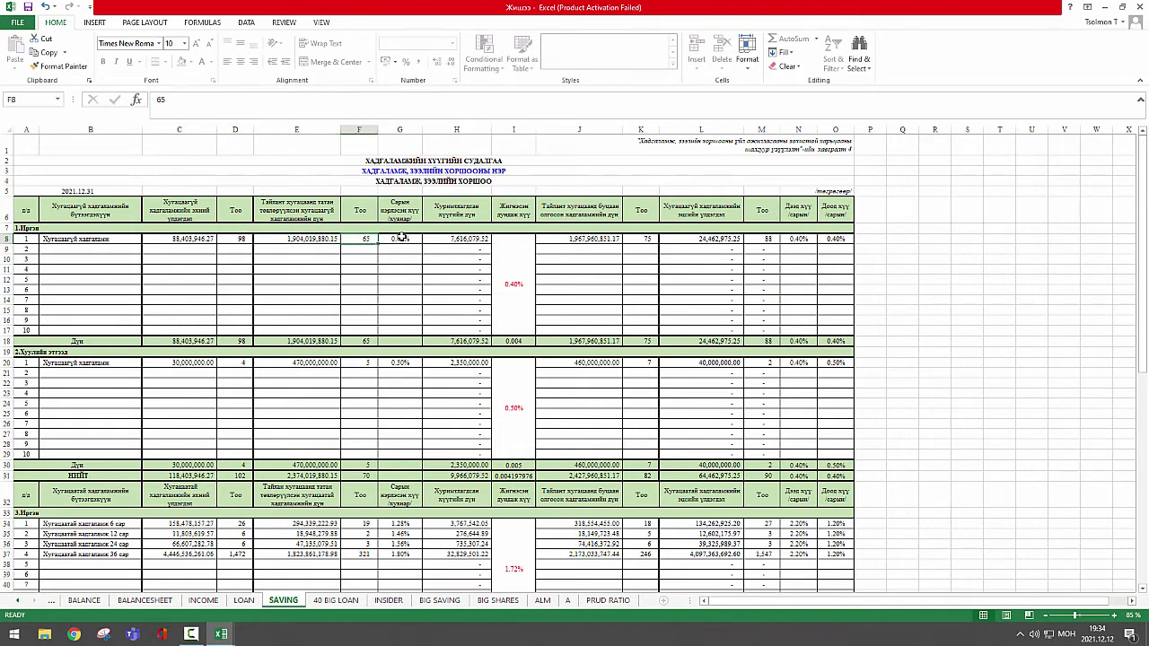
click(401, 239)
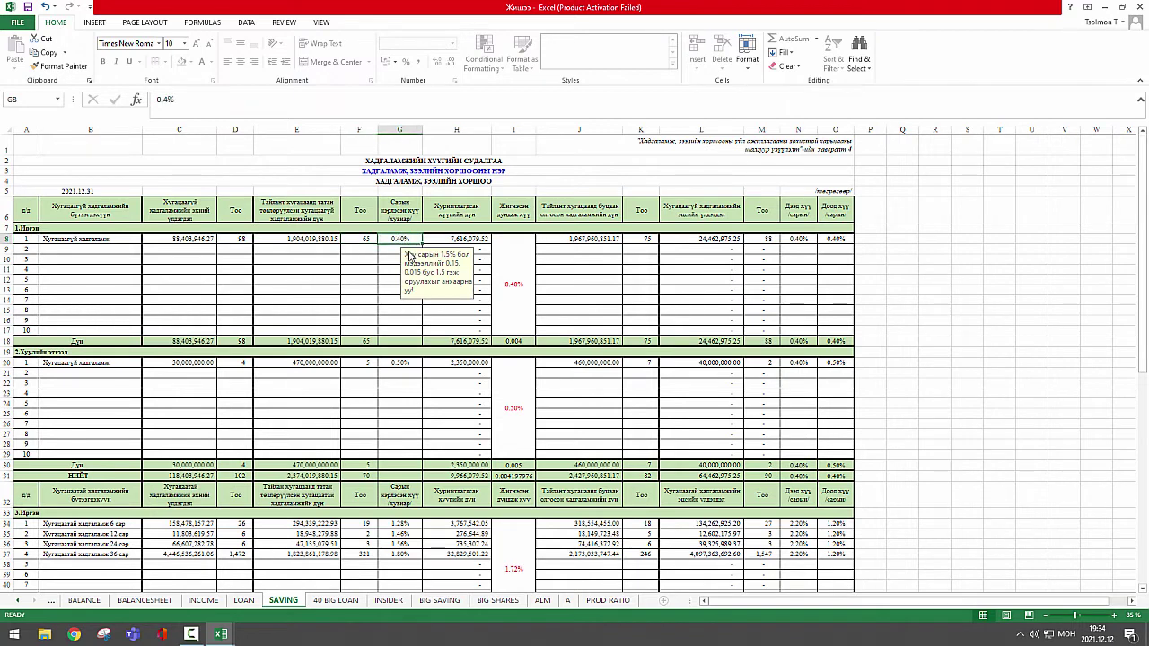
click(296, 241)
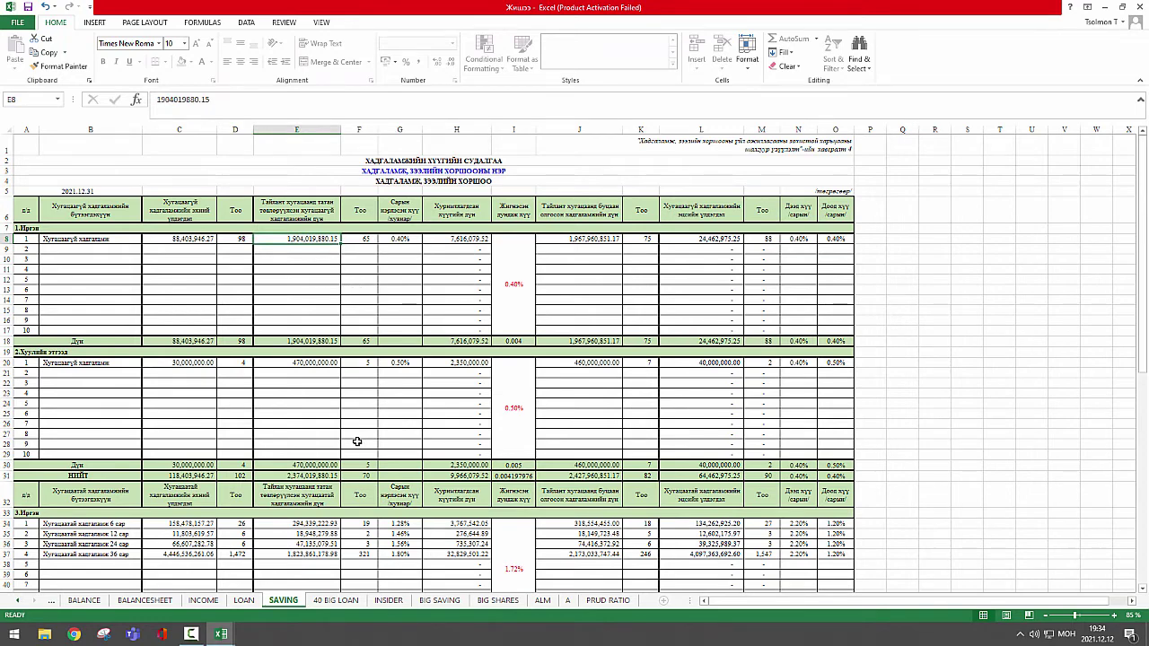
scroll(356, 441, down, 1)
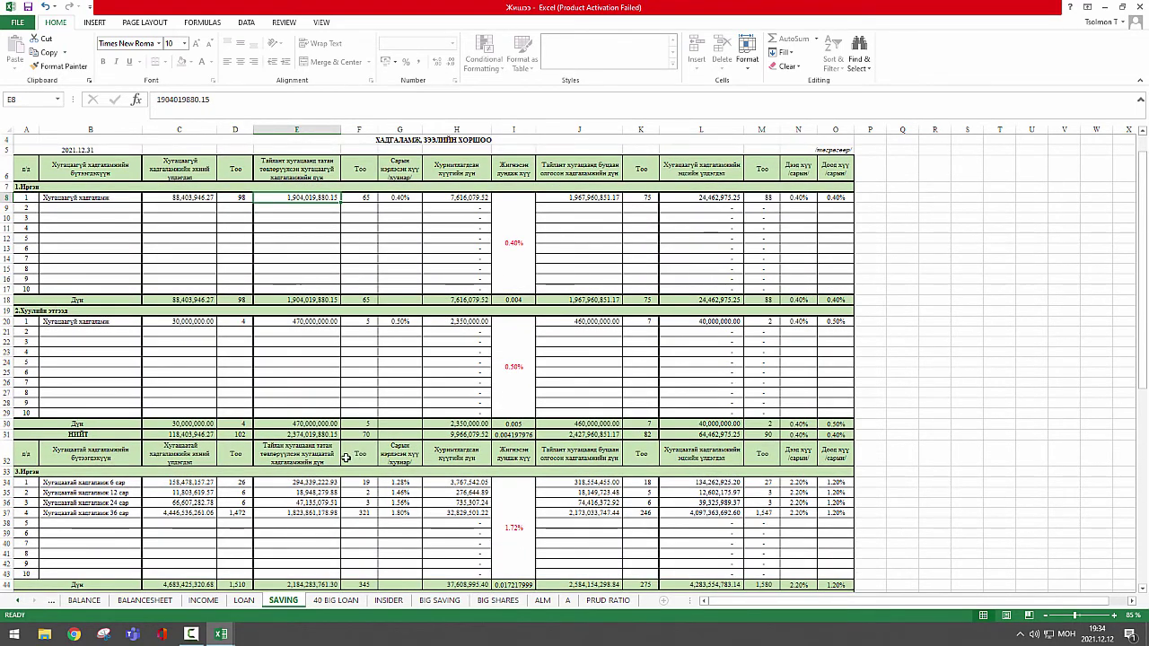
scroll(499, 394, up, 1)
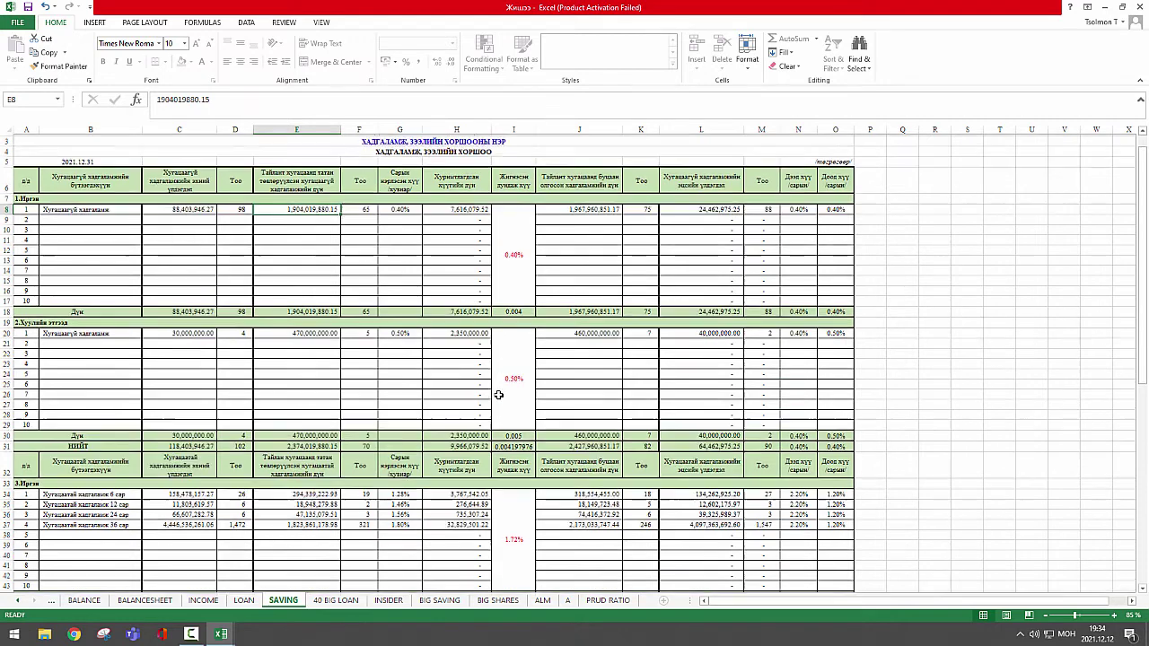
scroll(498, 395, up, 1)
click(514, 287)
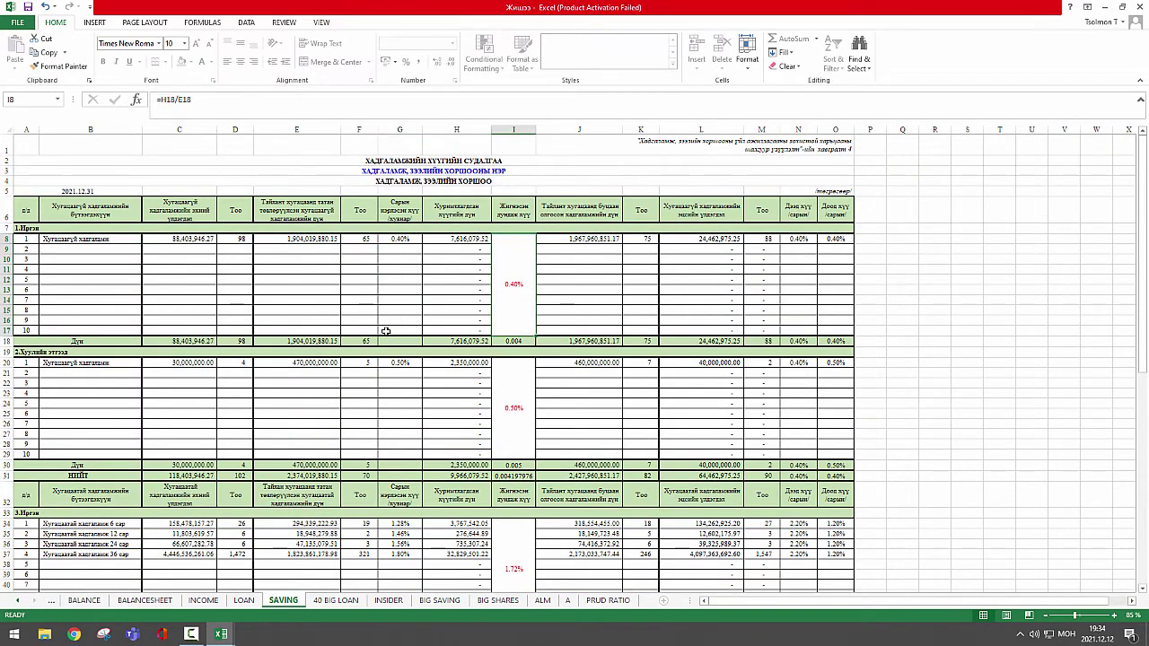
click(315, 239)
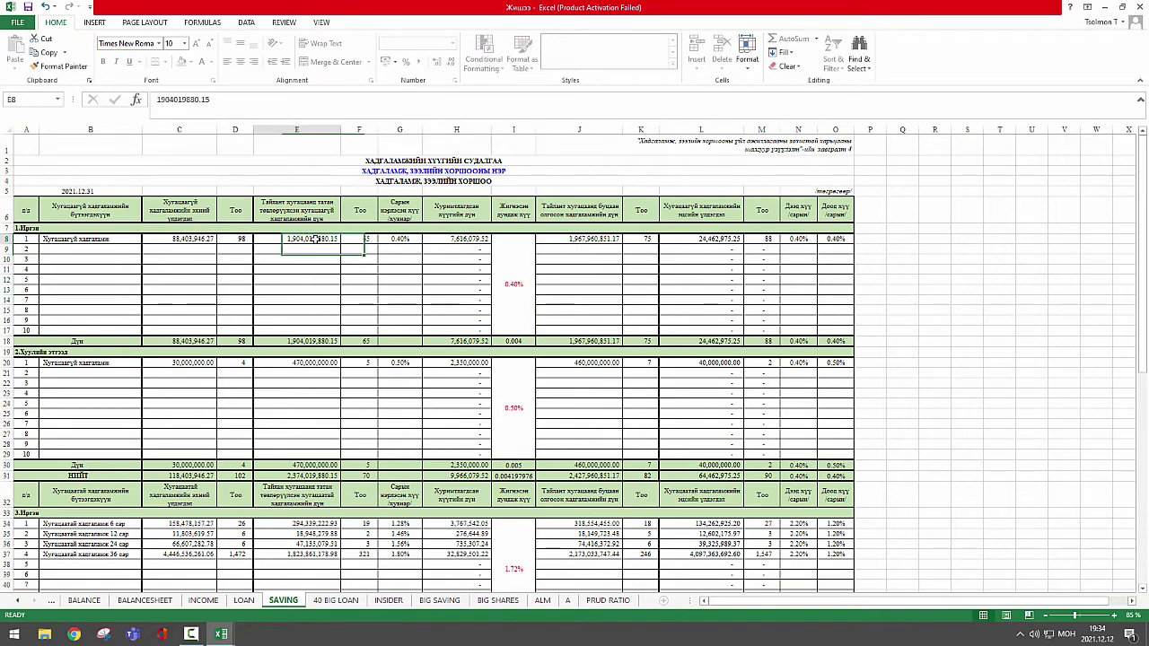
- Review the 6-month term savings amount in E34 and the monthly interest rates of the longer-term products in G35:G37
scroll(408, 464, down, 1)
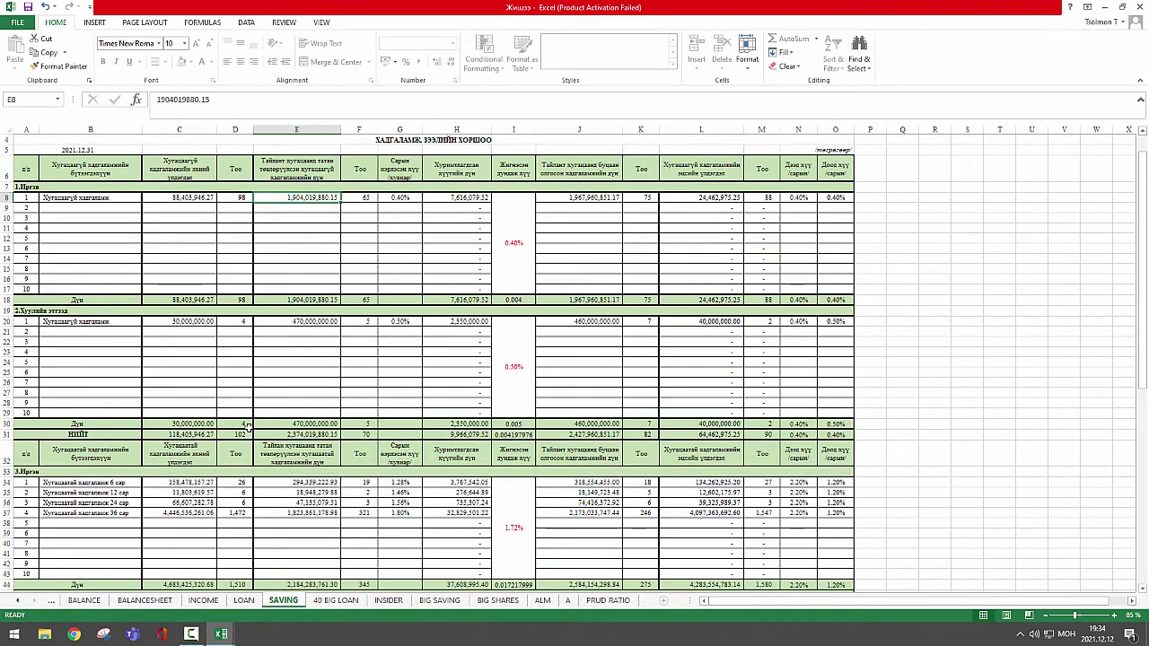
click(319, 483)
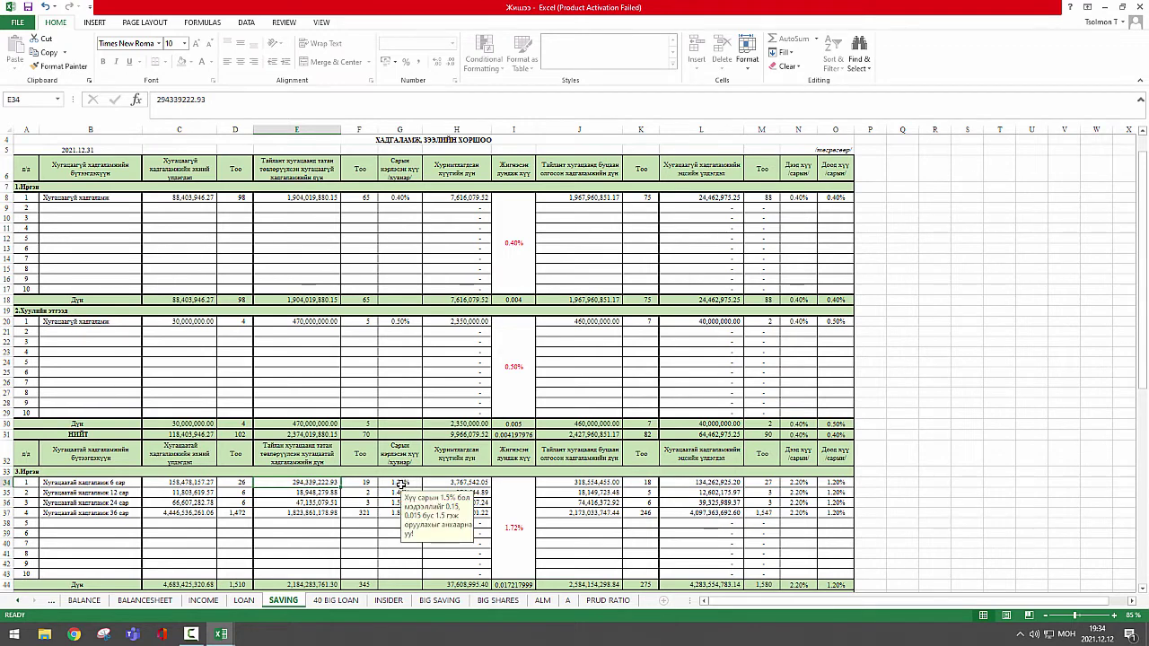
click(399, 493)
click(395, 503)
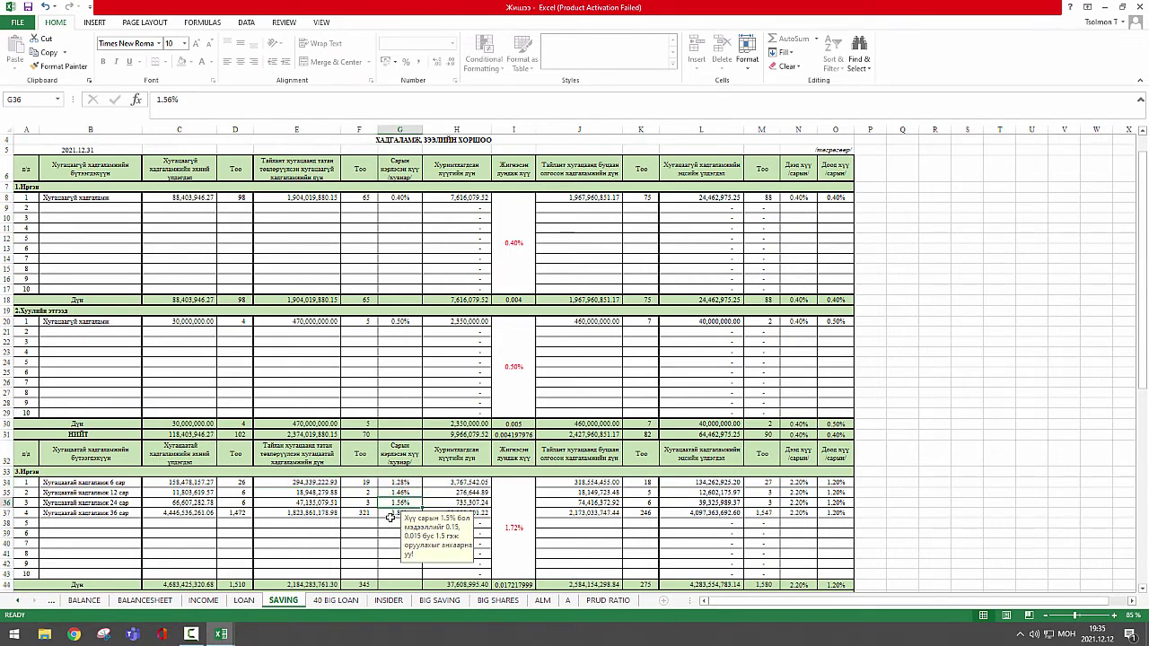
click(391, 515)
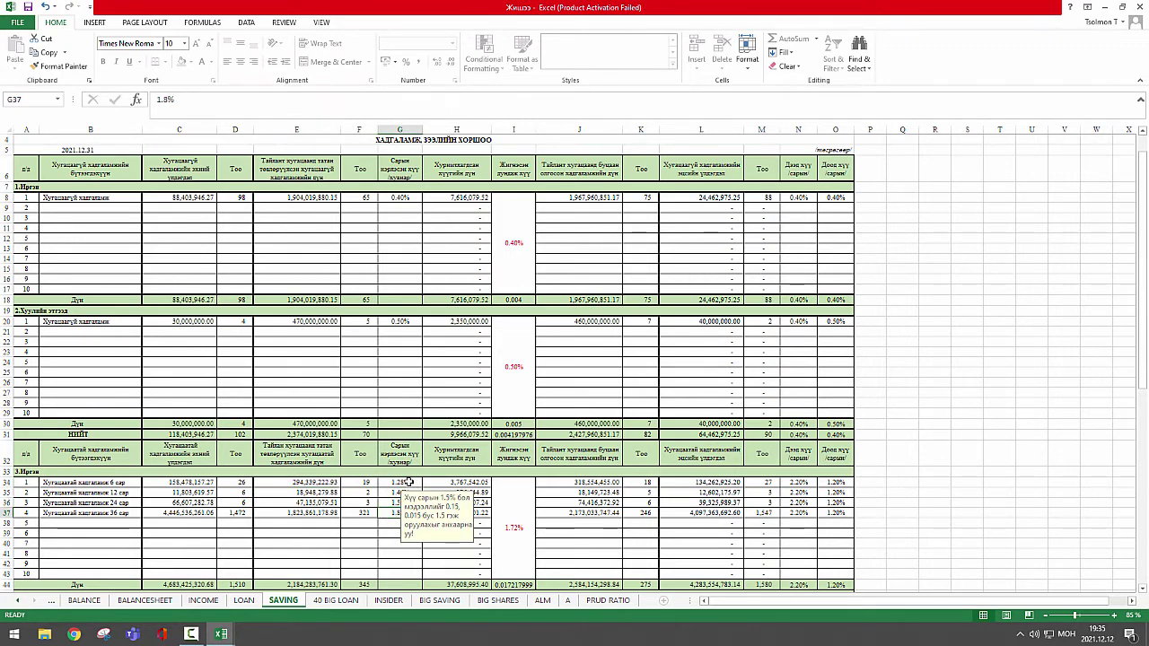
- Examine how the citizens' term savings interest in H34 and average rate in I34 derive from amount E34 and monthly rate G34
click(399, 533)
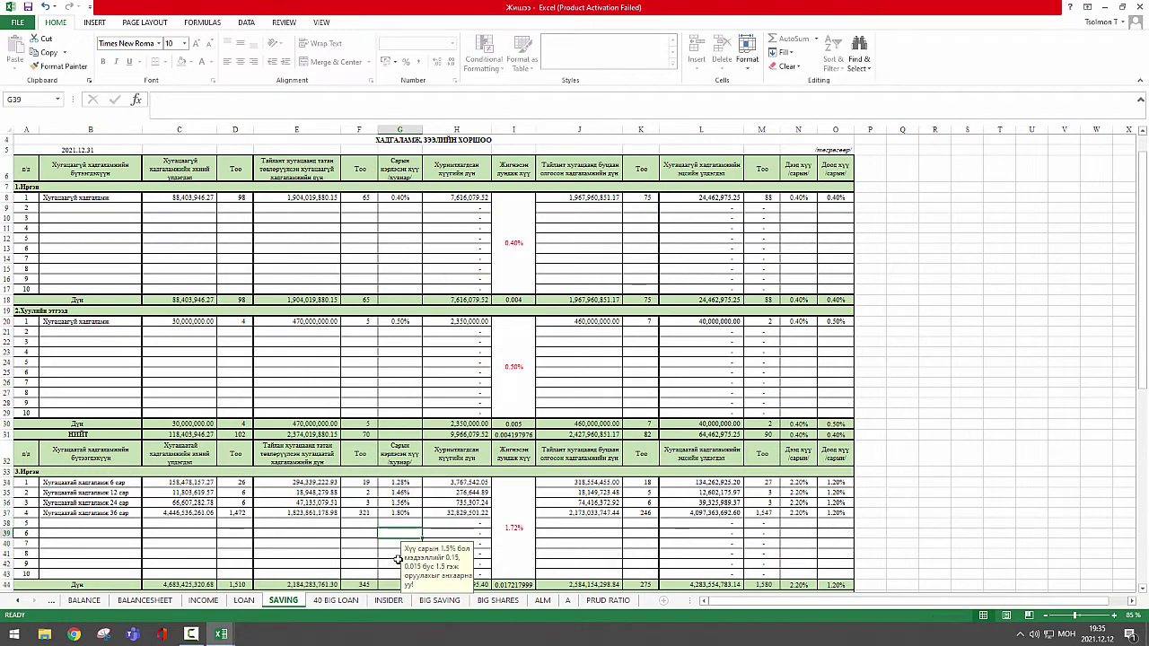
click(297, 482)
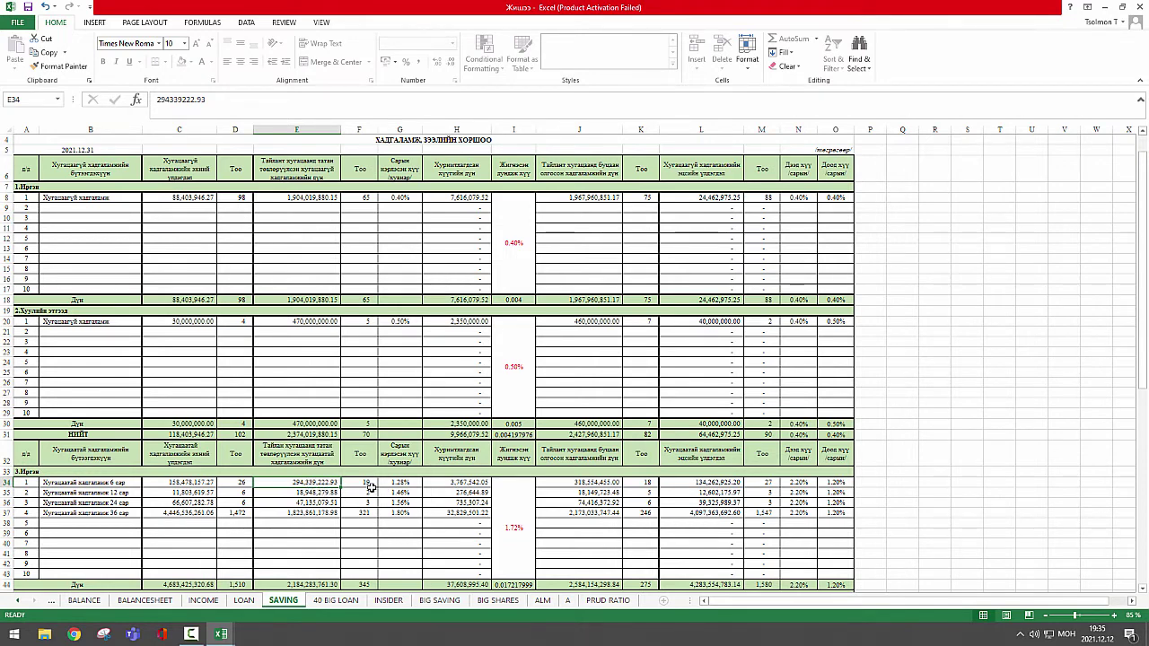
click(462, 485)
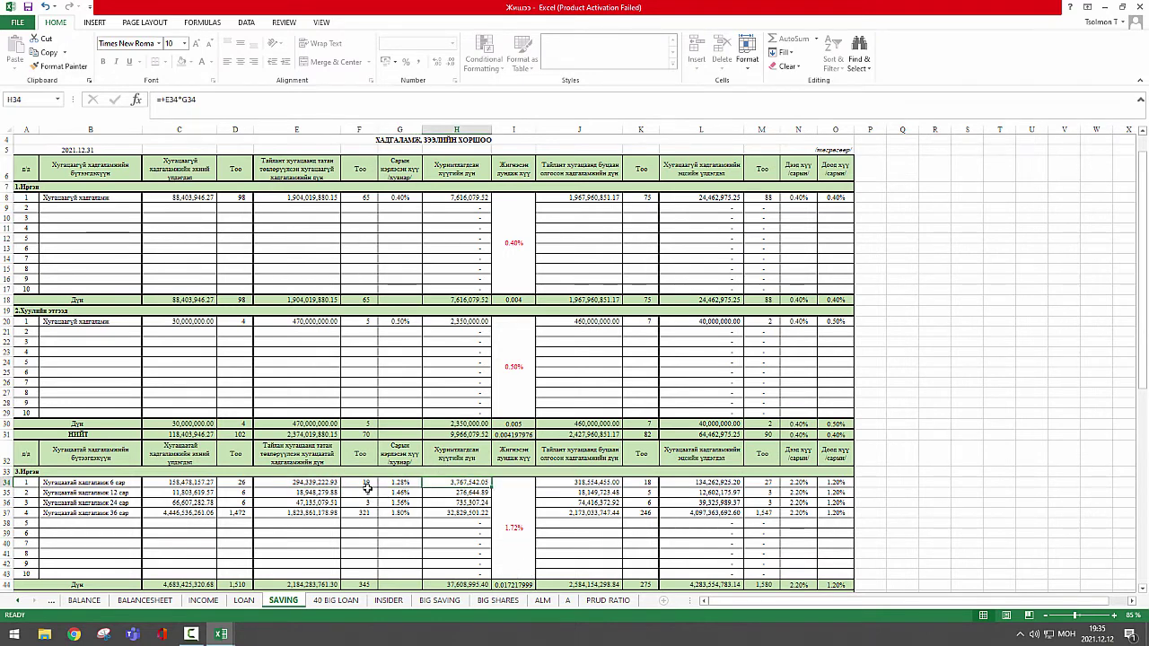
click(316, 482)
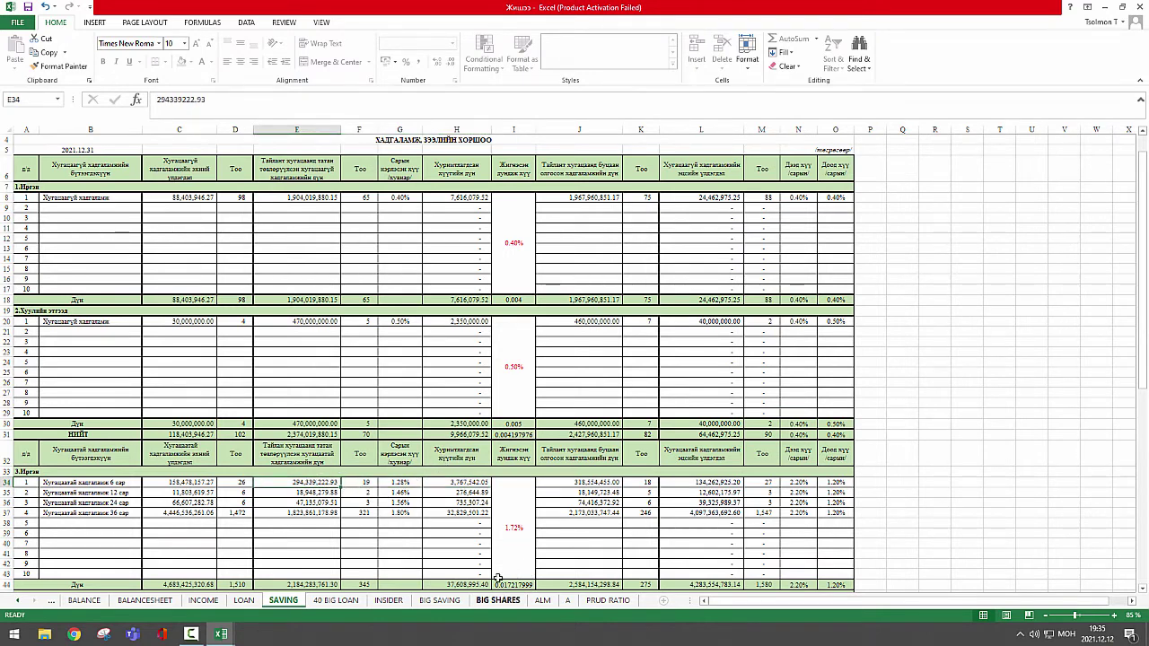
click(401, 485)
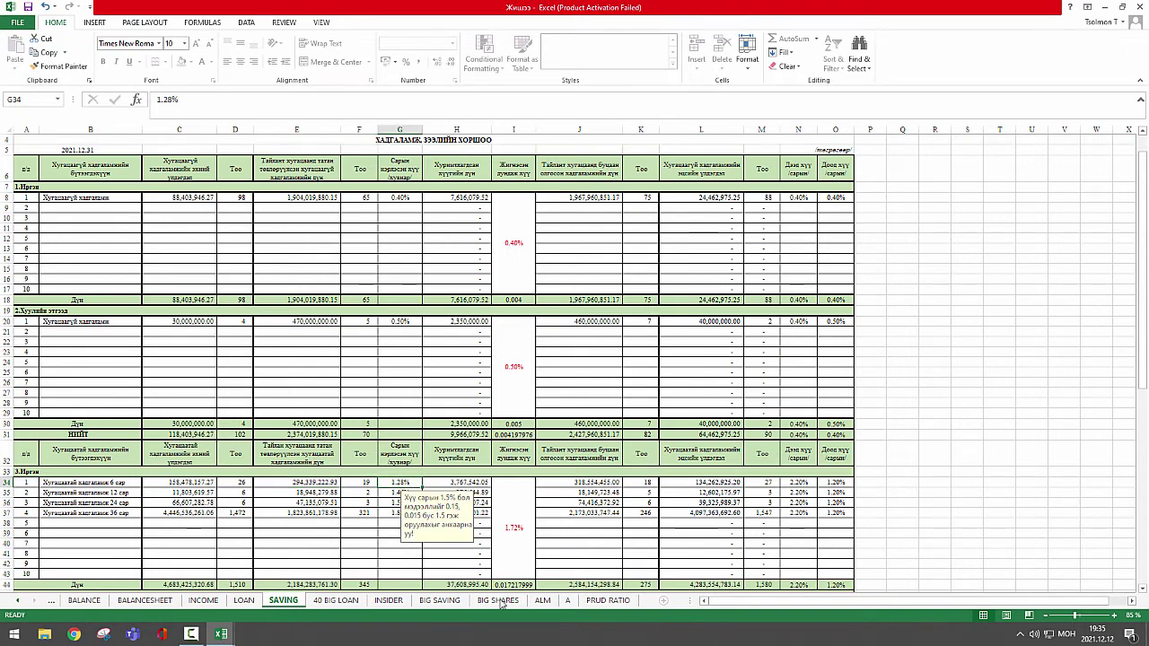
click(470, 484)
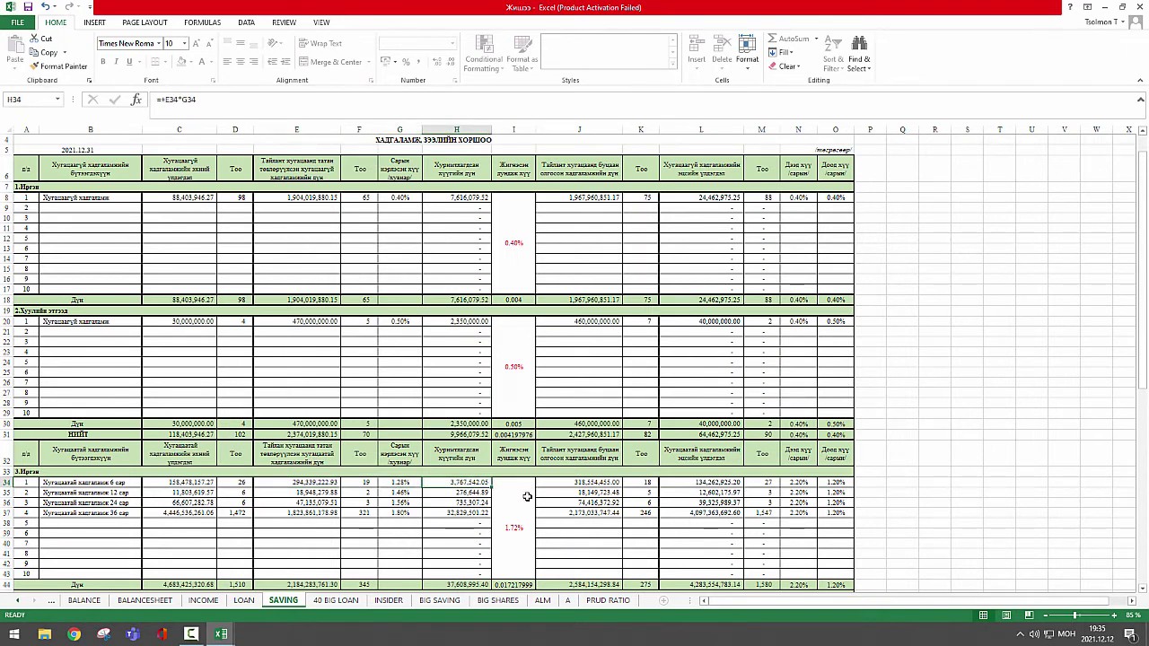
click(514, 520)
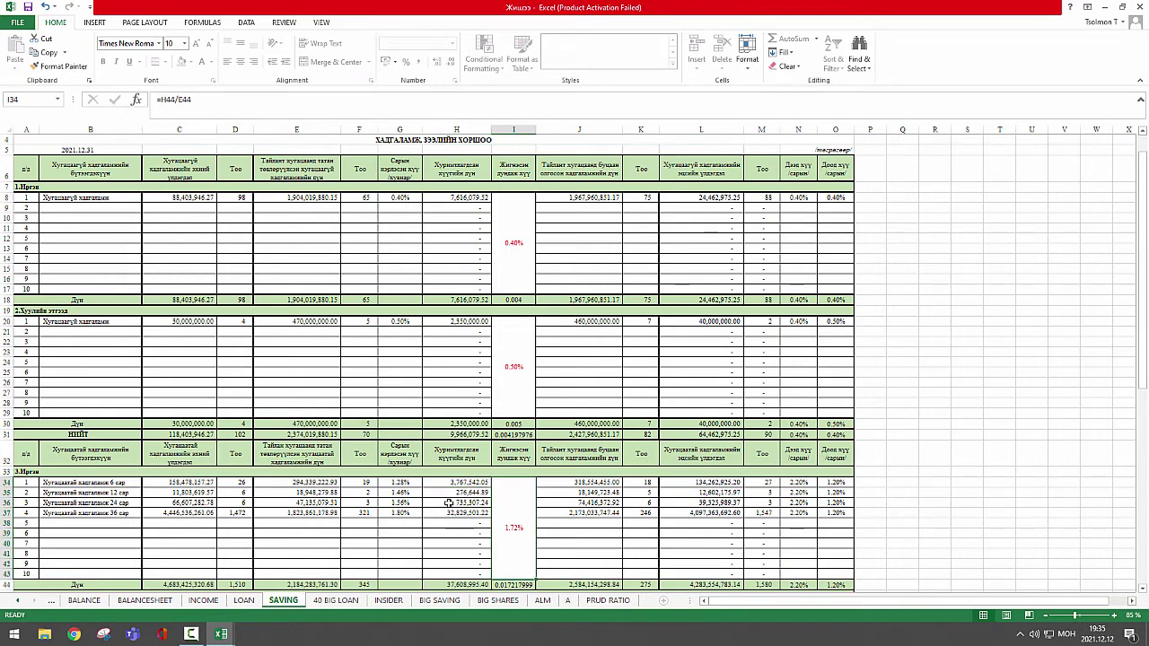
- Examine the savings paid out in the period and their count, covering term amount J34 and the demand savings entries J8 and K8
click(588, 483)
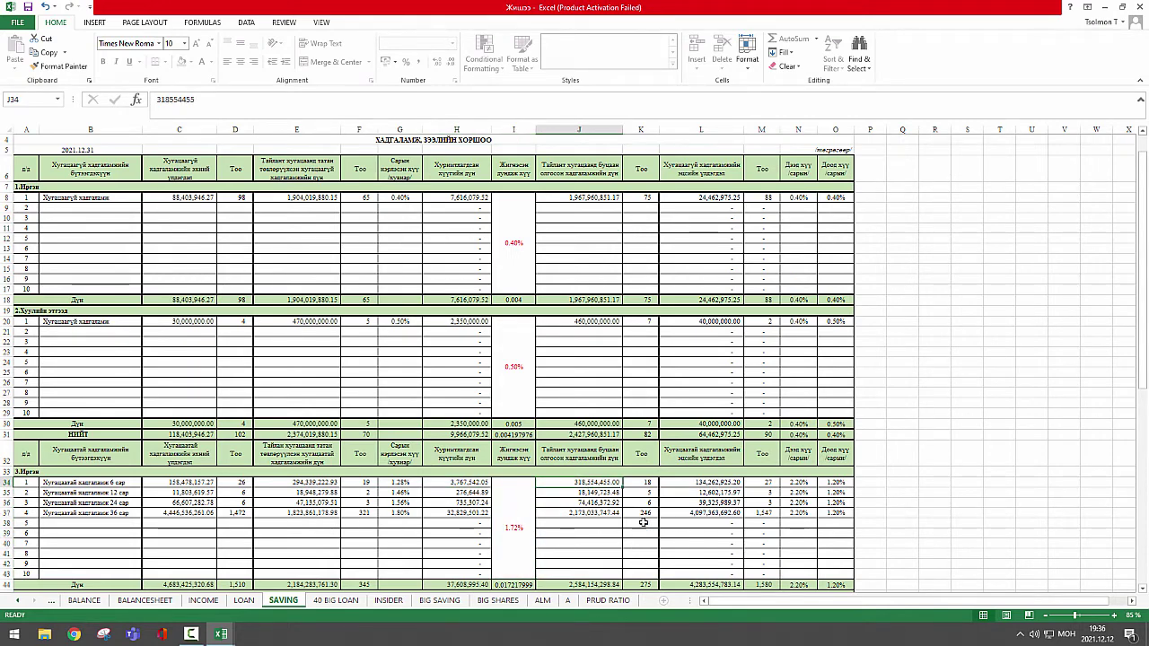
scroll(608, 483, up, 1)
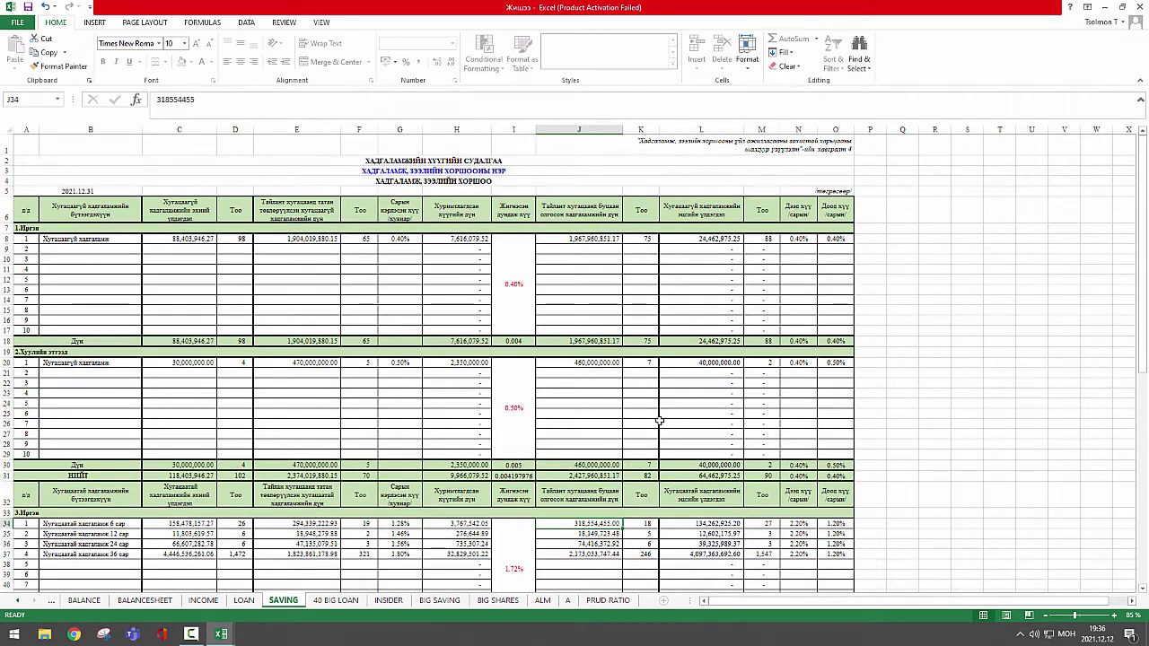
click(595, 259)
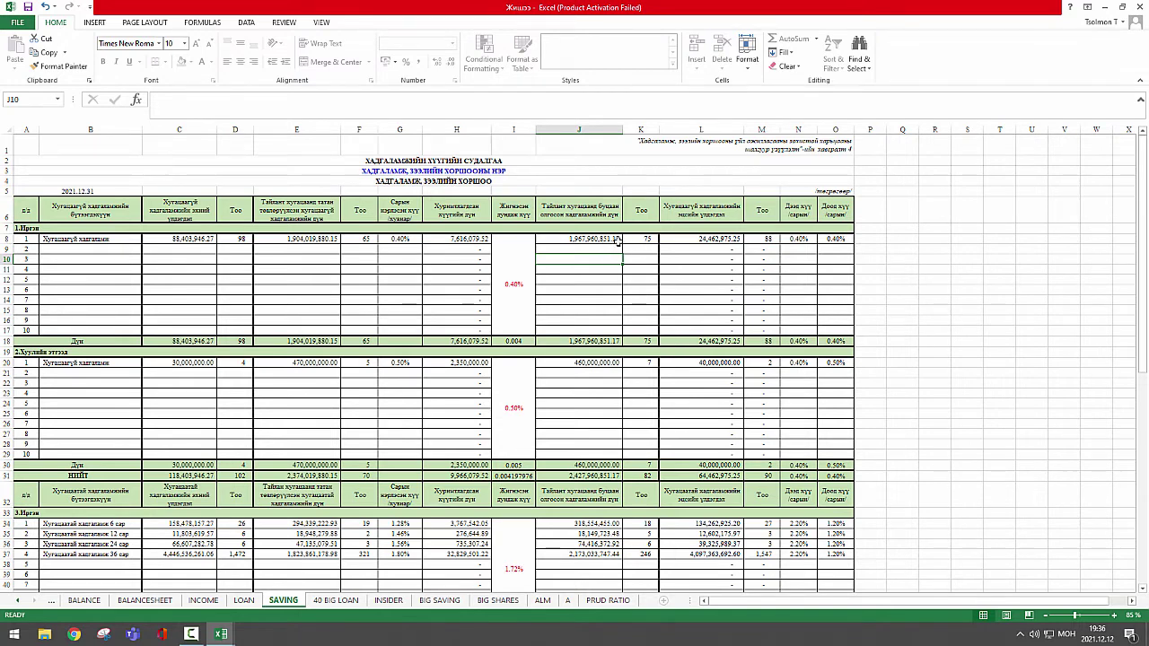
drag(572, 238, 639, 238)
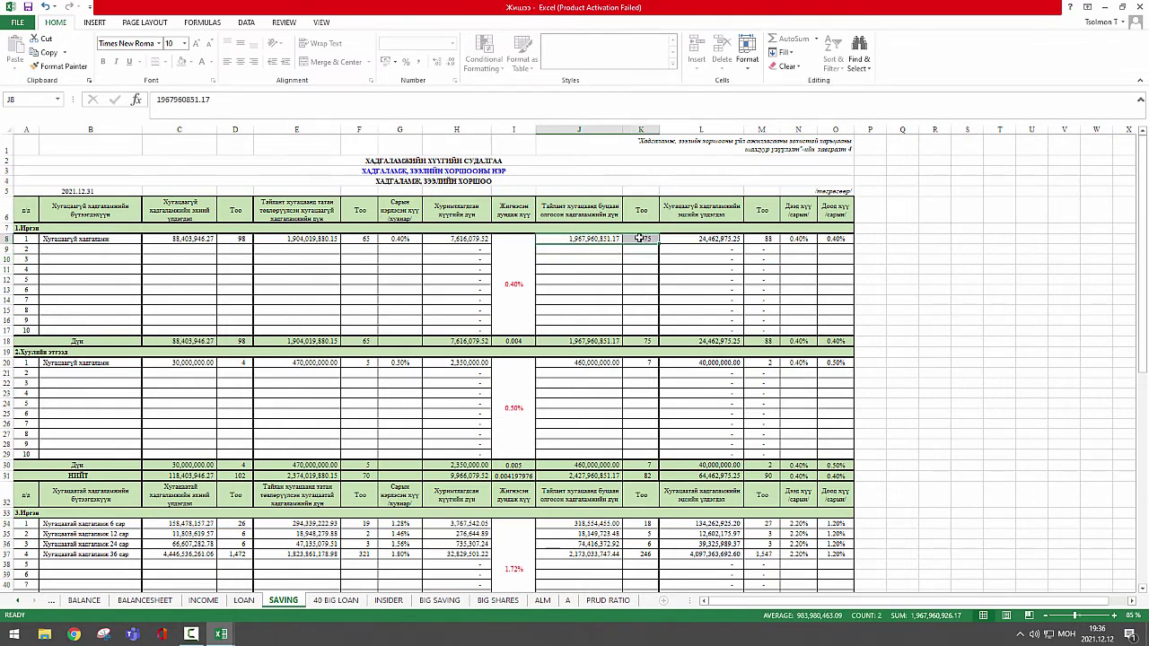
click(82, 239)
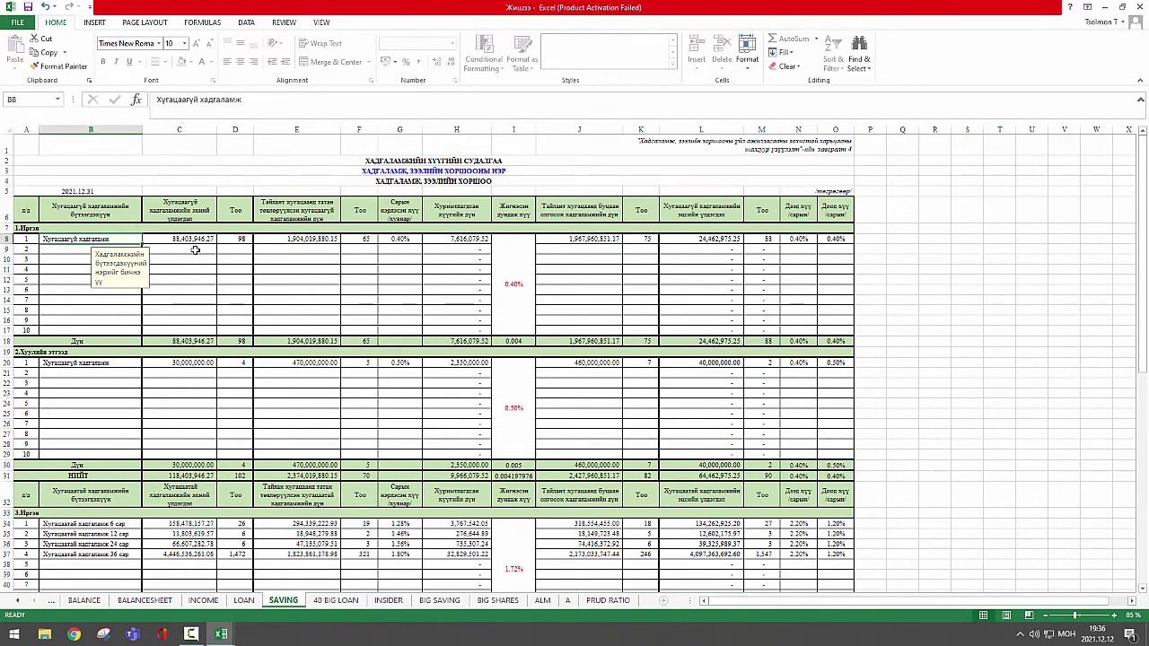
click(571, 237)
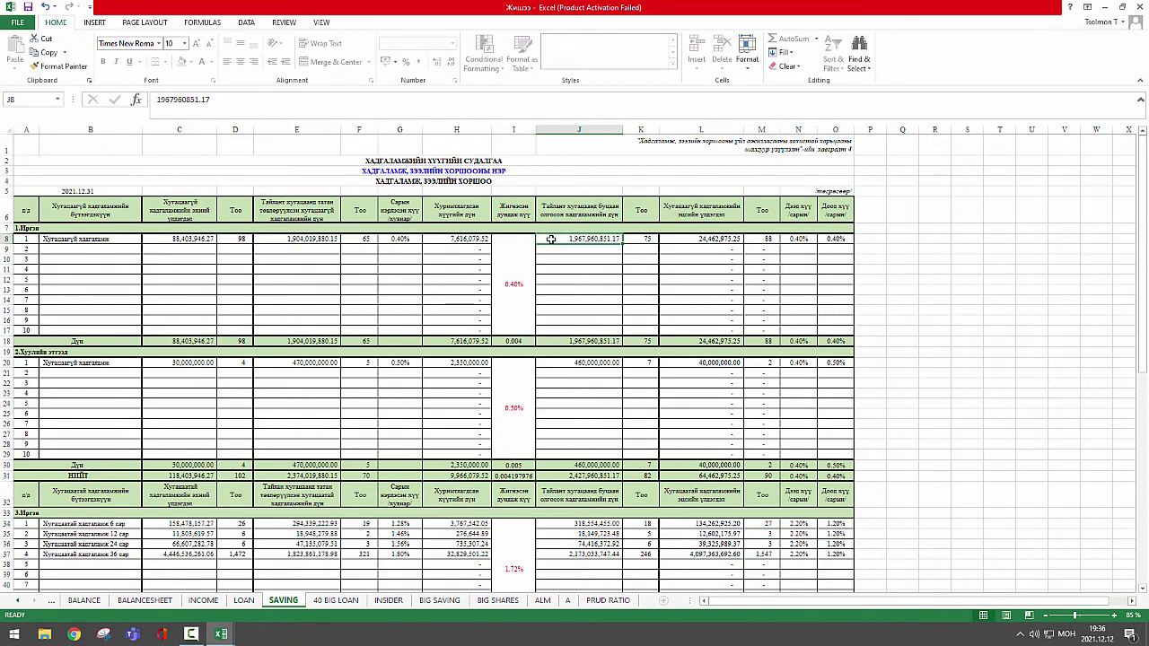
click(634, 240)
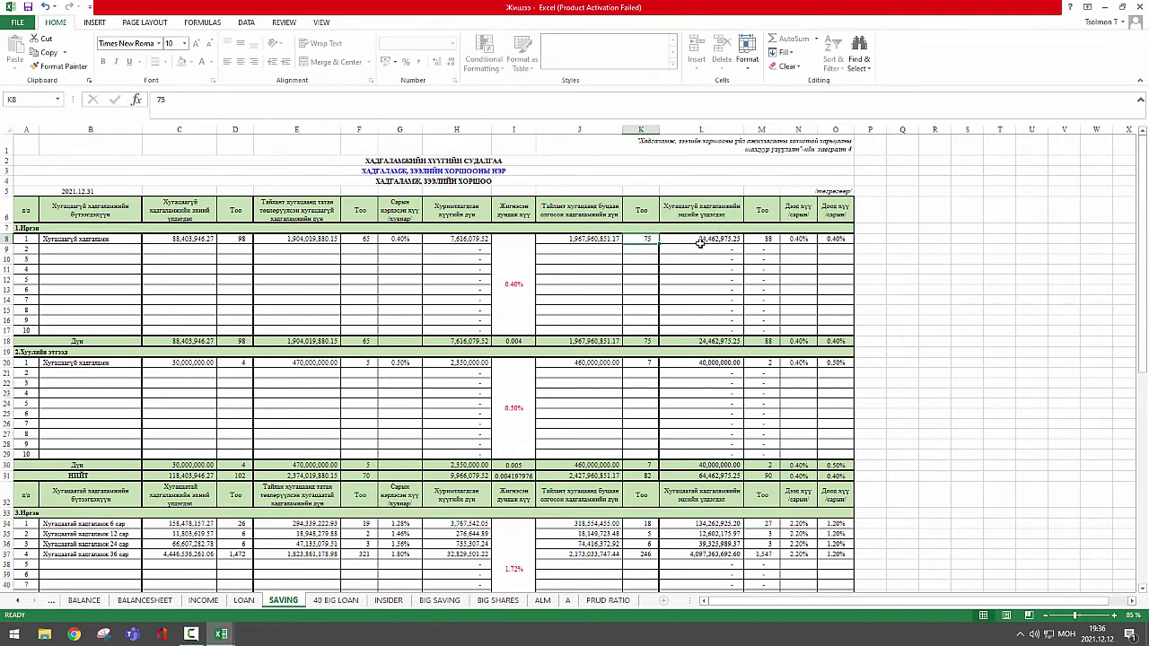
- Trace the citizens' demand savings closing balance formula in L8 through its source cells C8, E8 and J8
click(704, 240)
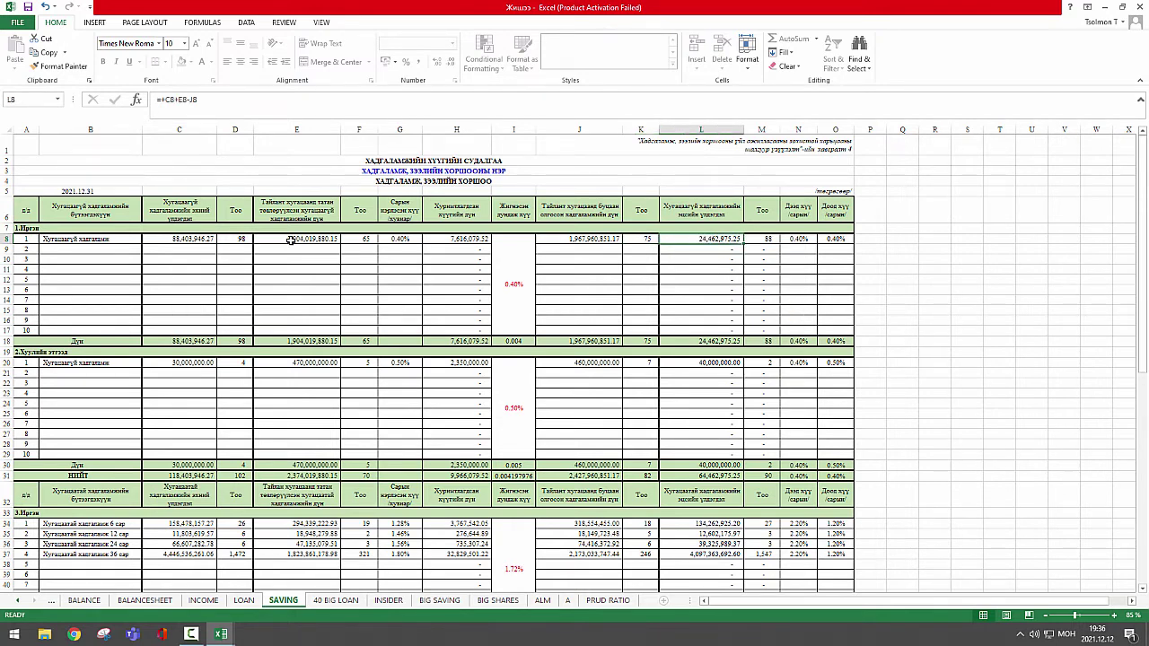
click(176, 240)
click(294, 241)
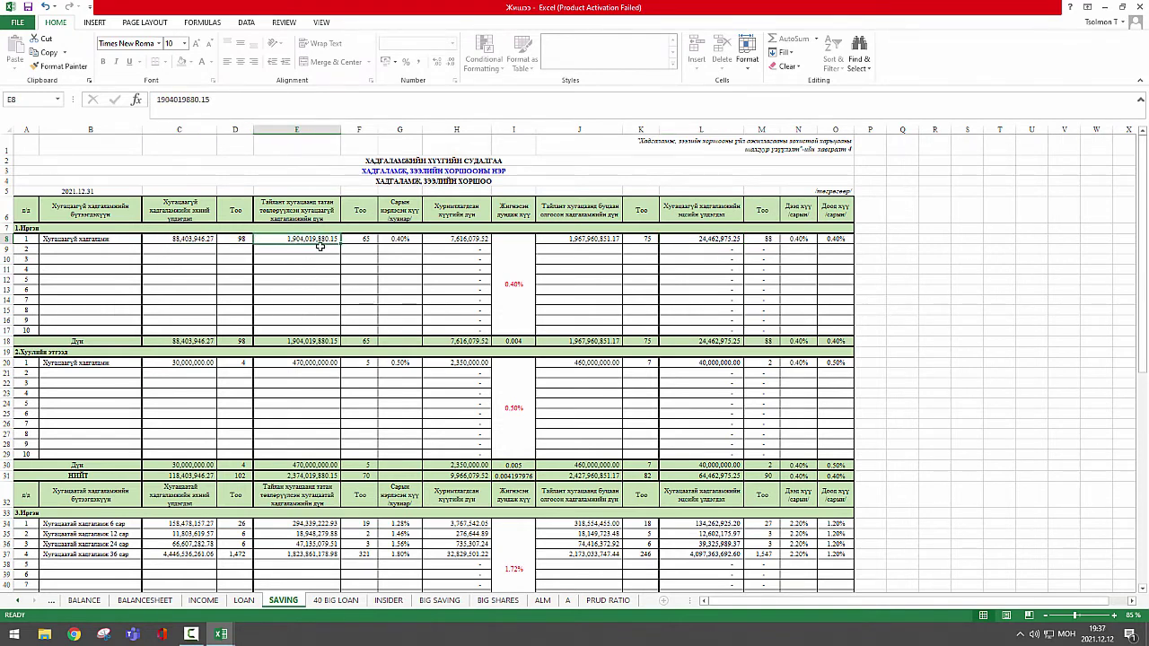
click(561, 240)
click(710, 243)
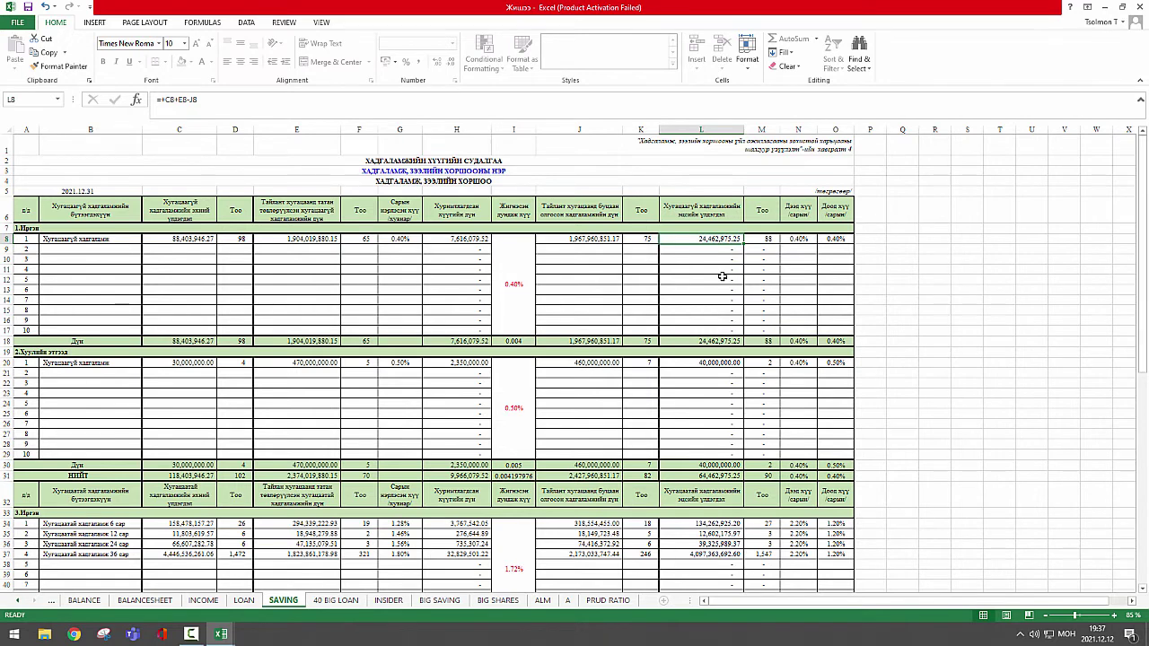
- Trace the citizens' demand savings closing count formula in M8 through the opening, raised and paid-out count columns D, F and K
click(768, 240)
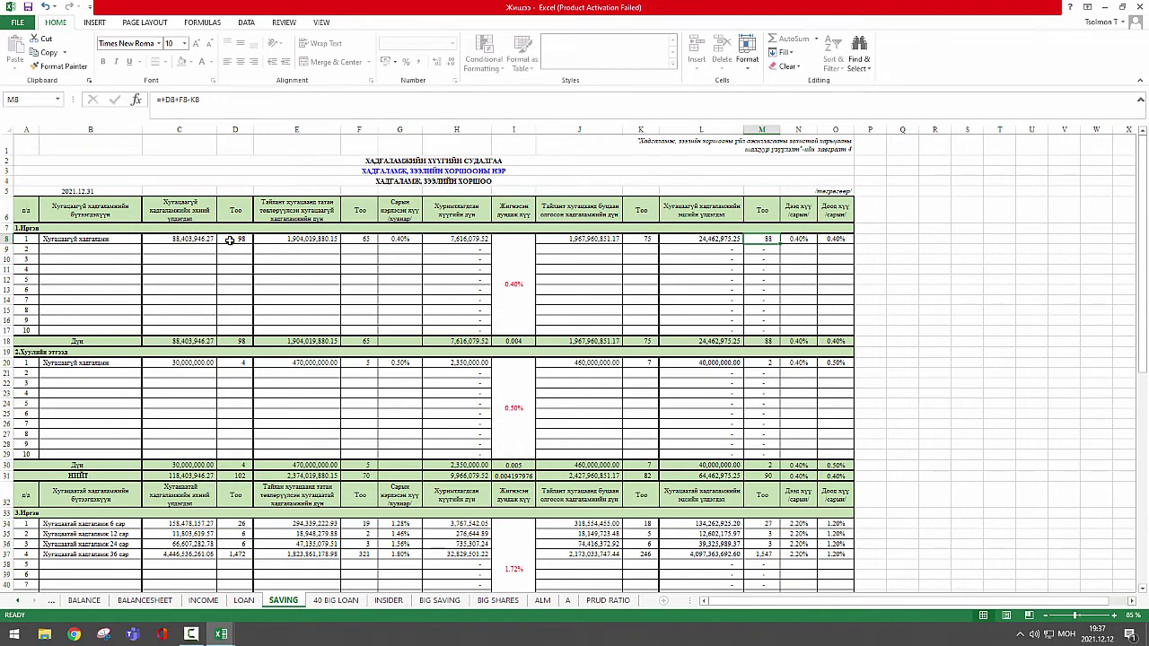
click(249, 241)
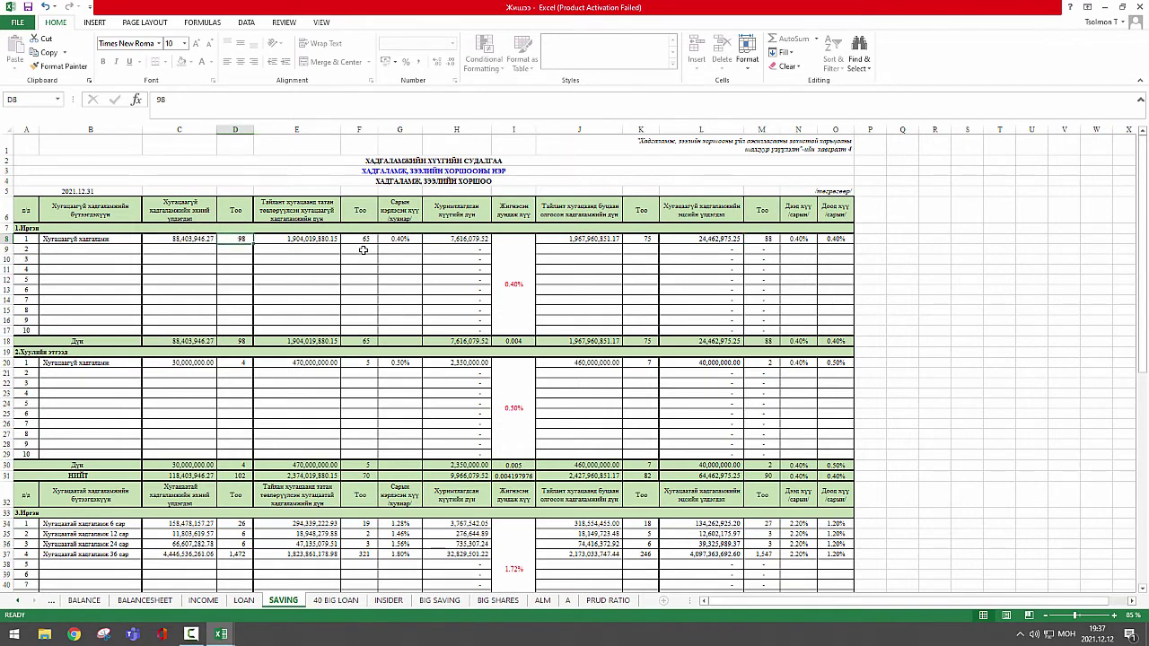
click(363, 241)
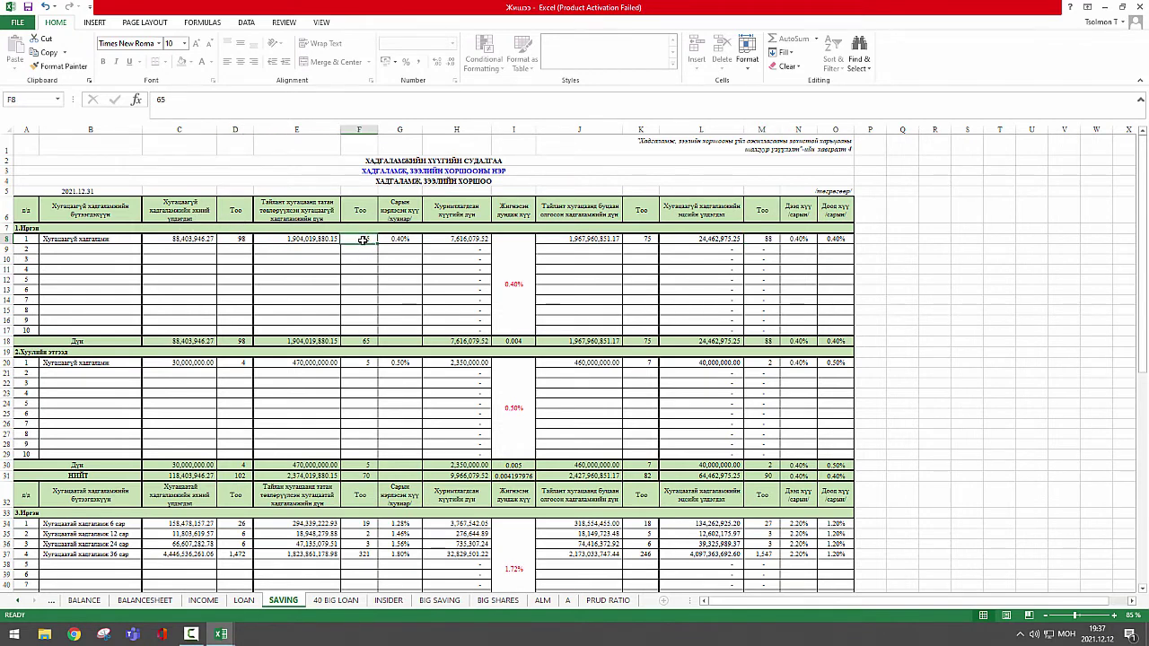
click(645, 248)
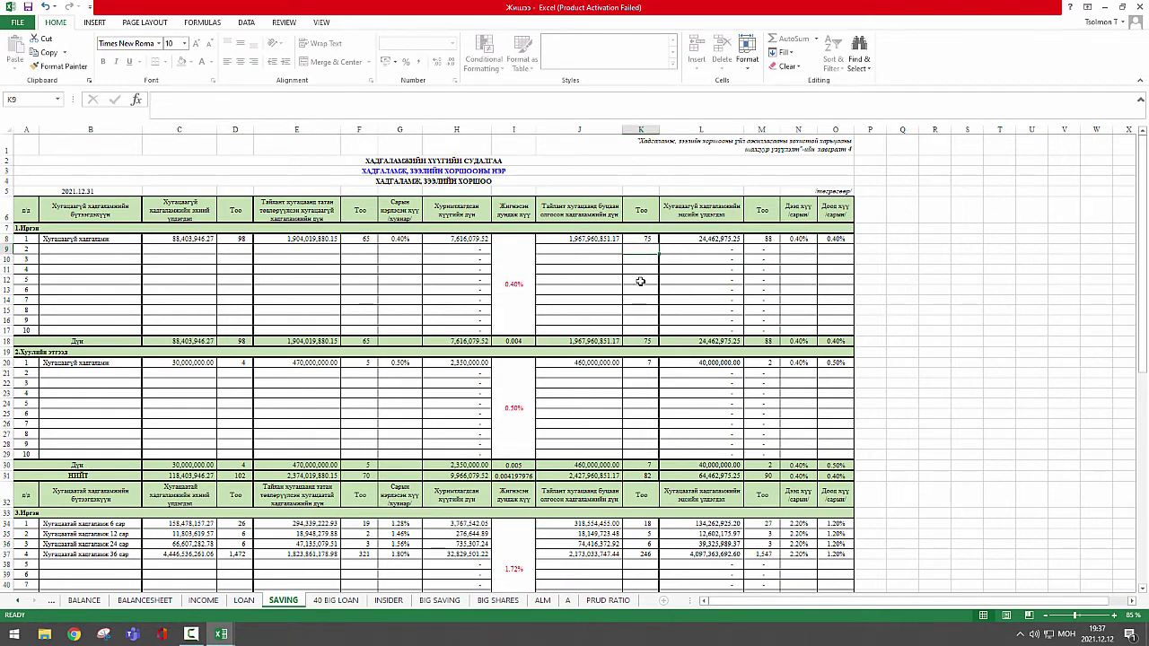
click(767, 237)
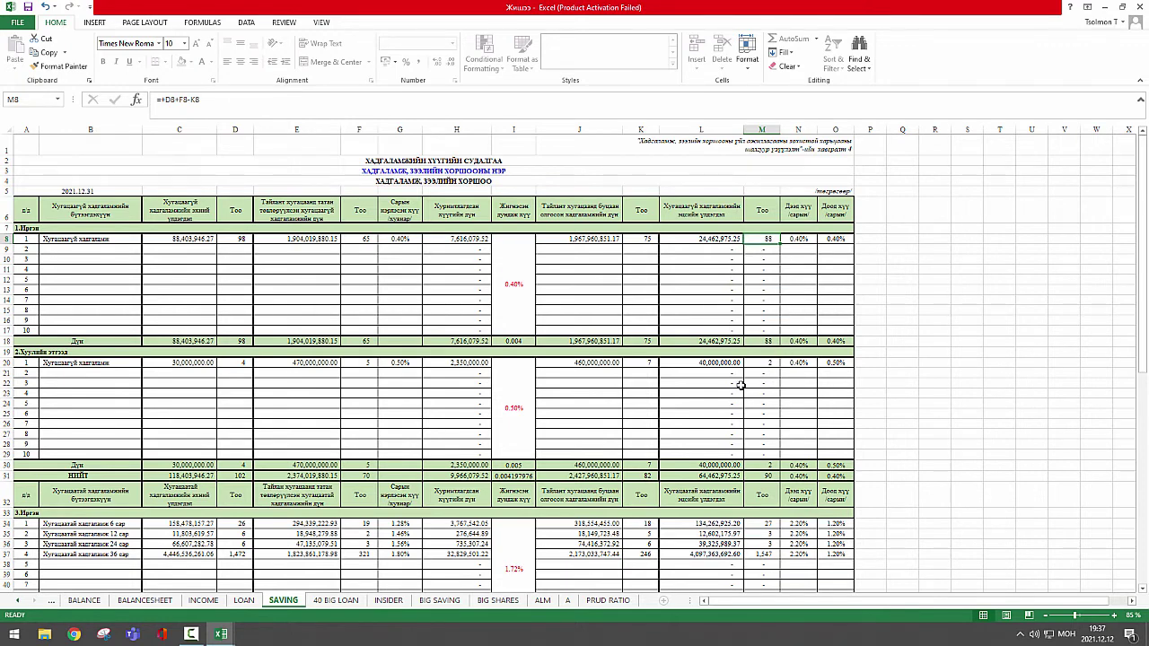
- Review the closing balance column across the demand and term savings sections, including the legal entities' total in L30 and the row formula in L39
scroll(734, 390, down, 2)
scroll(724, 318, up, 2)
click(699, 465)
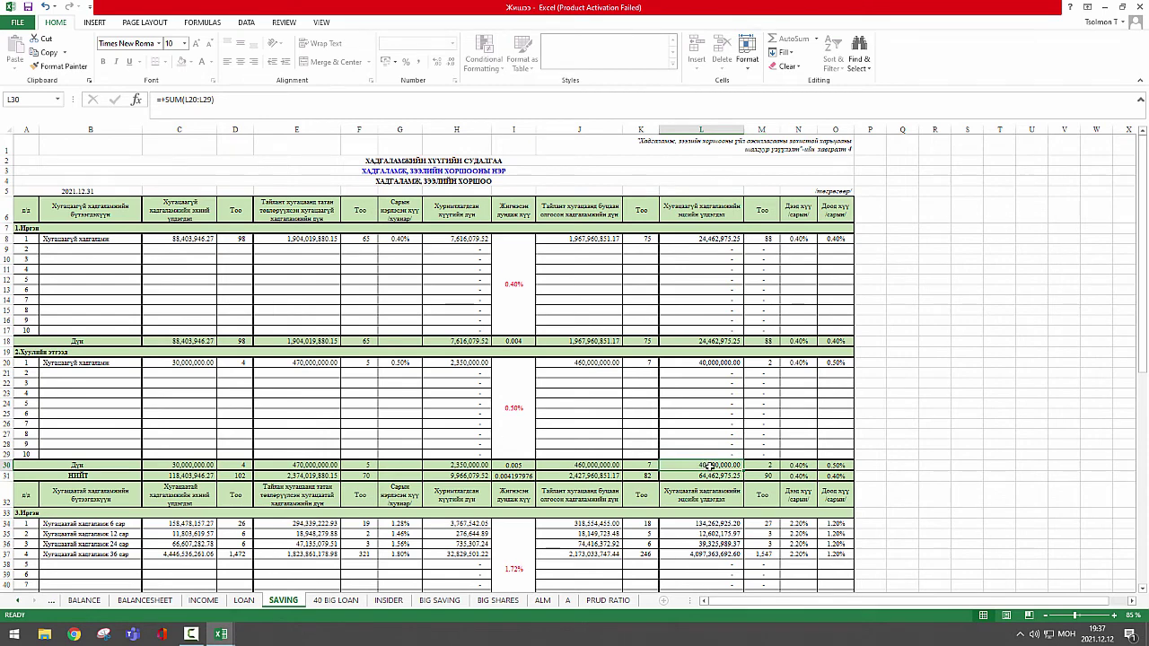
scroll(709, 465, down, 3)
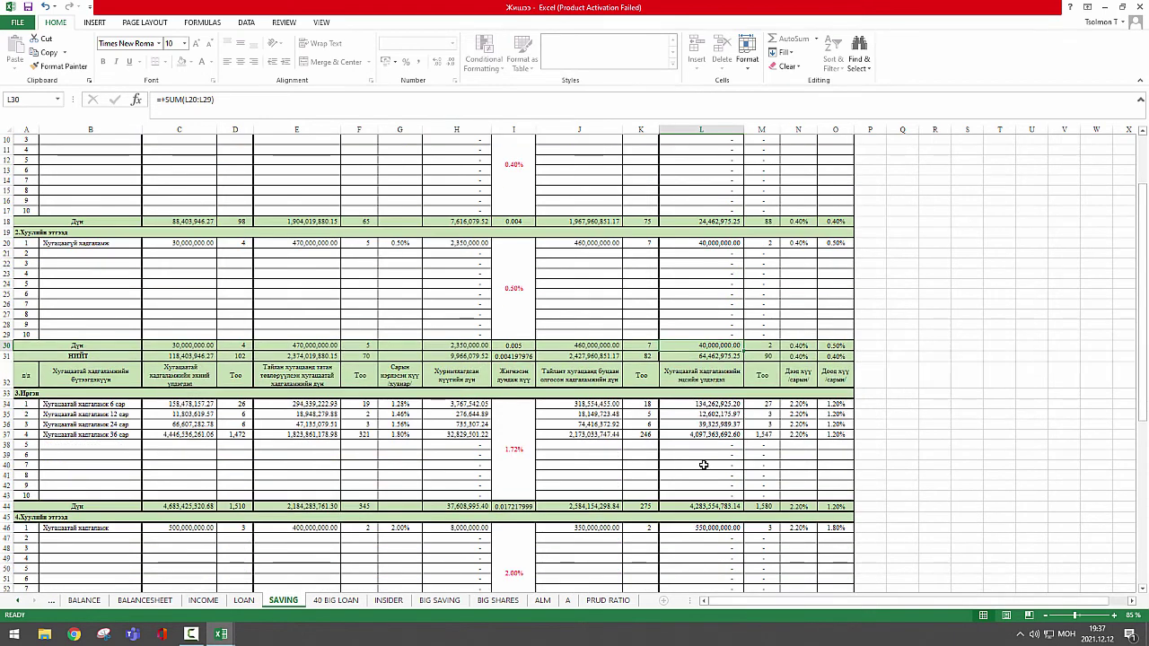
scroll(703, 464, down, 4)
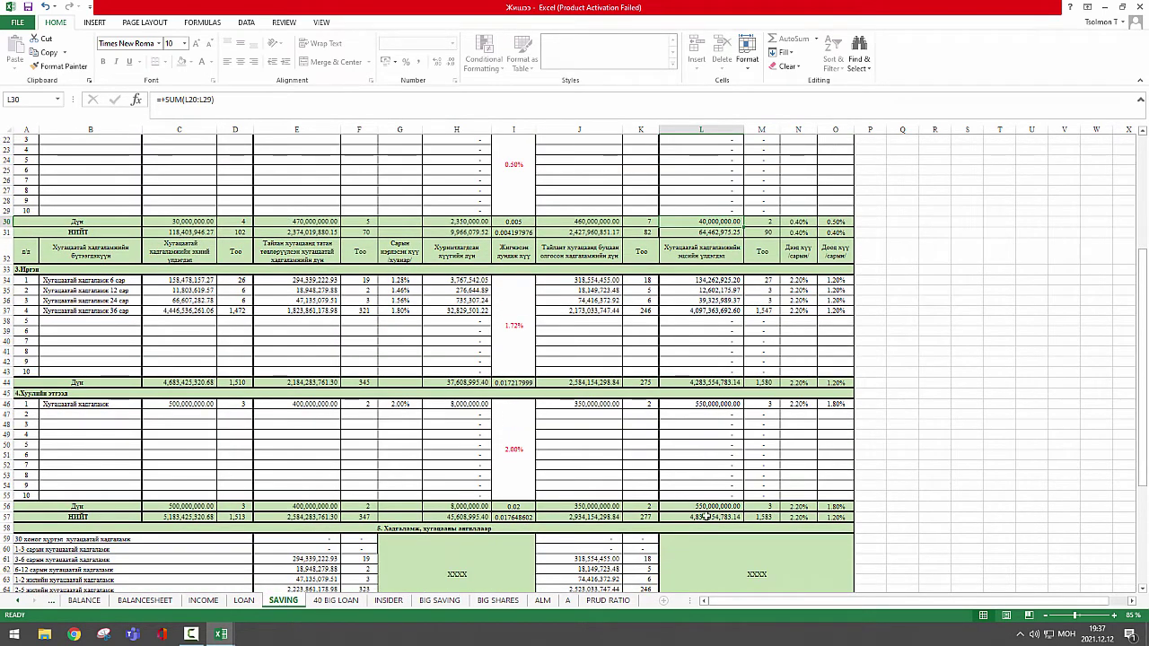
click(706, 516)
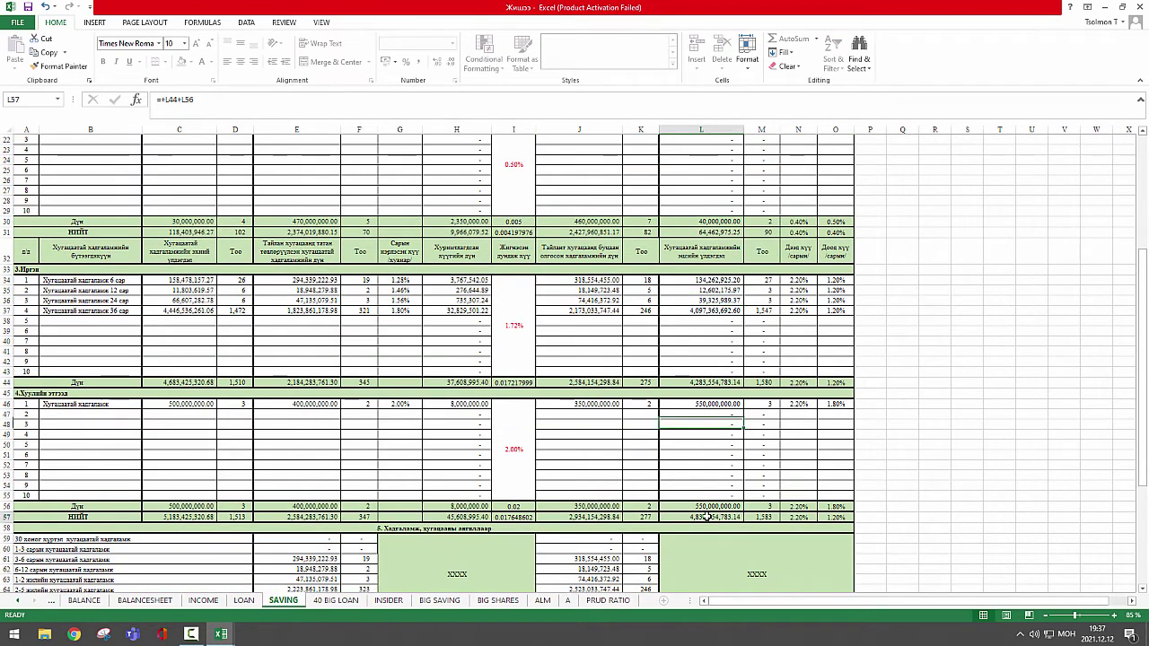
click(693, 329)
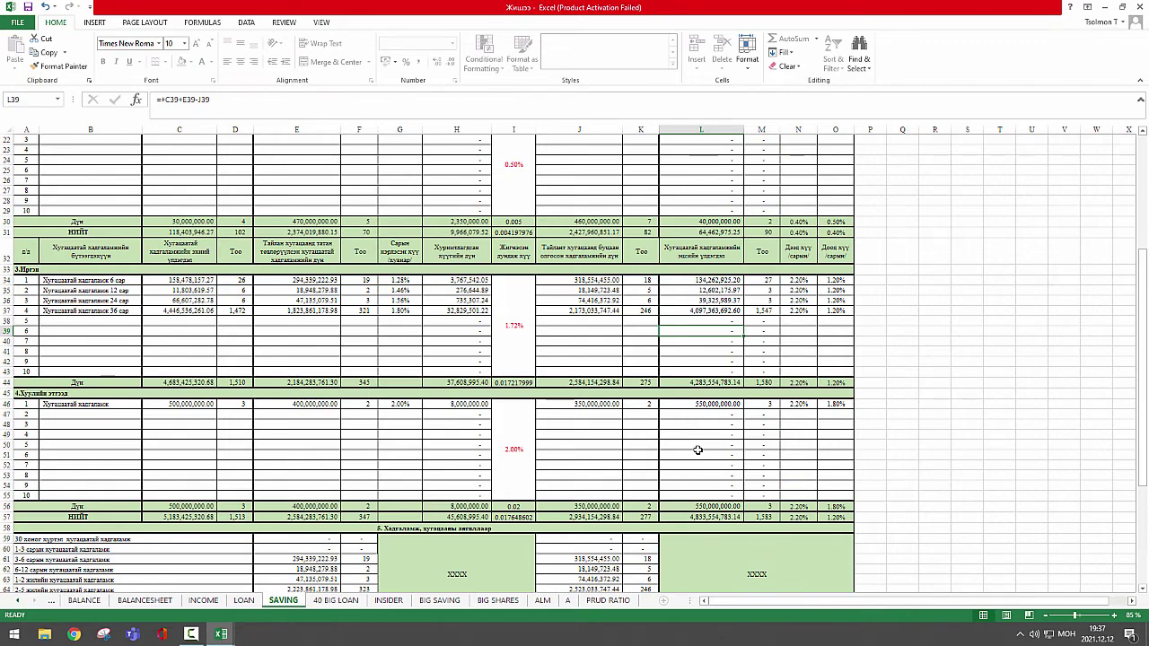
scroll(769, 400, up, 7)
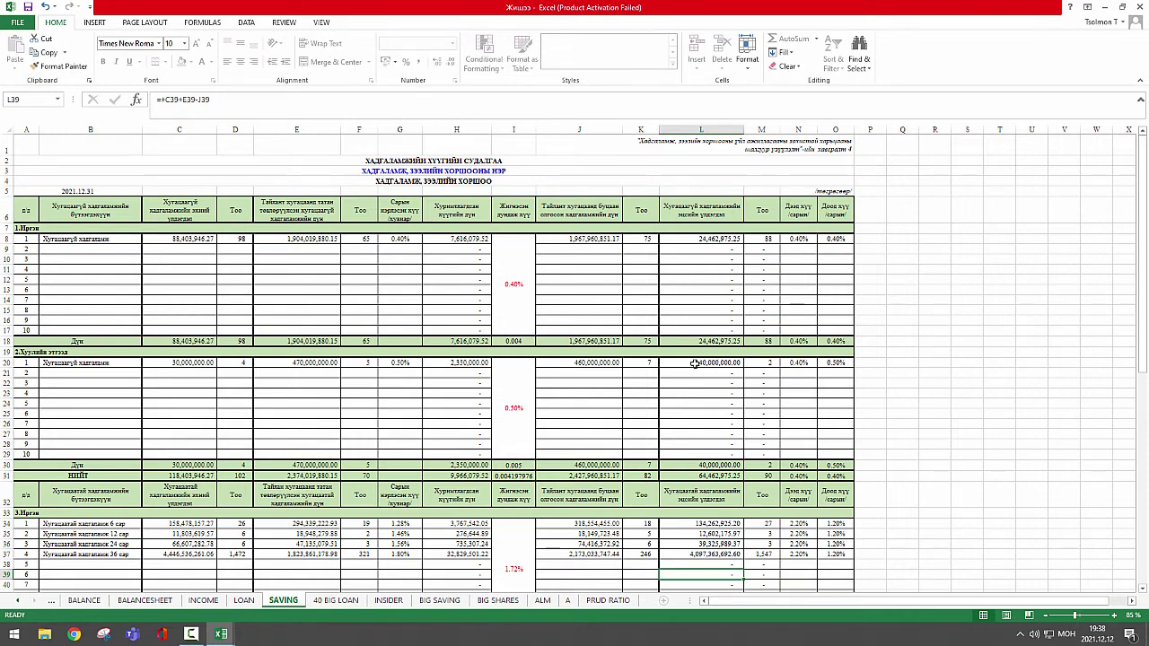
scroll(729, 419, down, 1)
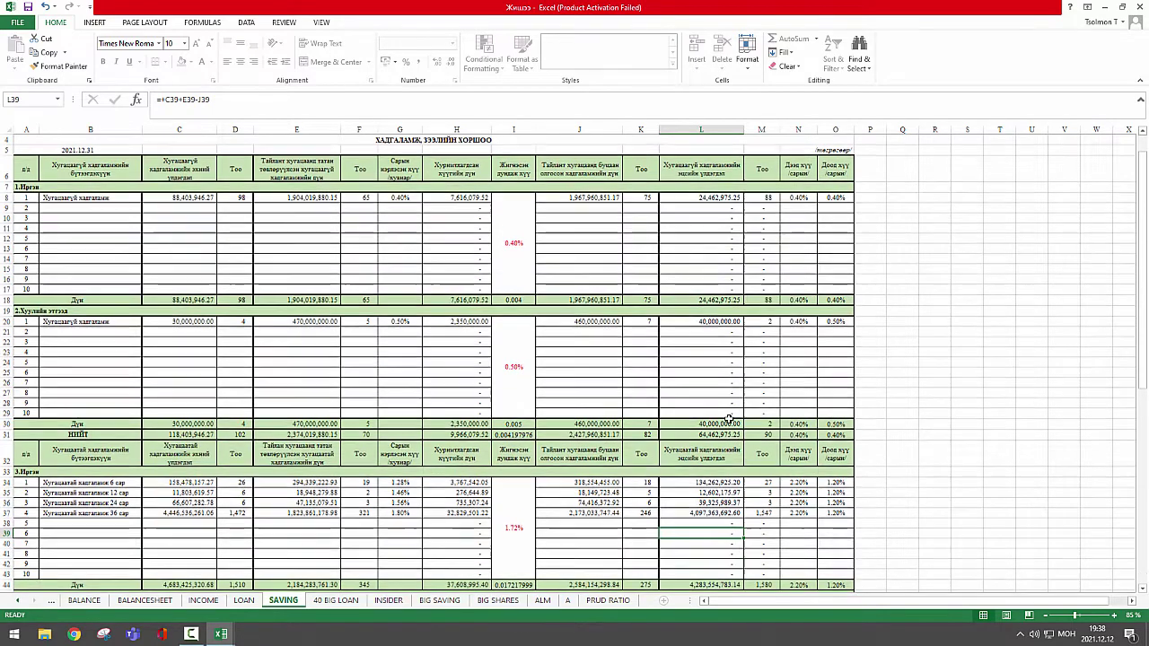
scroll(778, 431, up, 1)
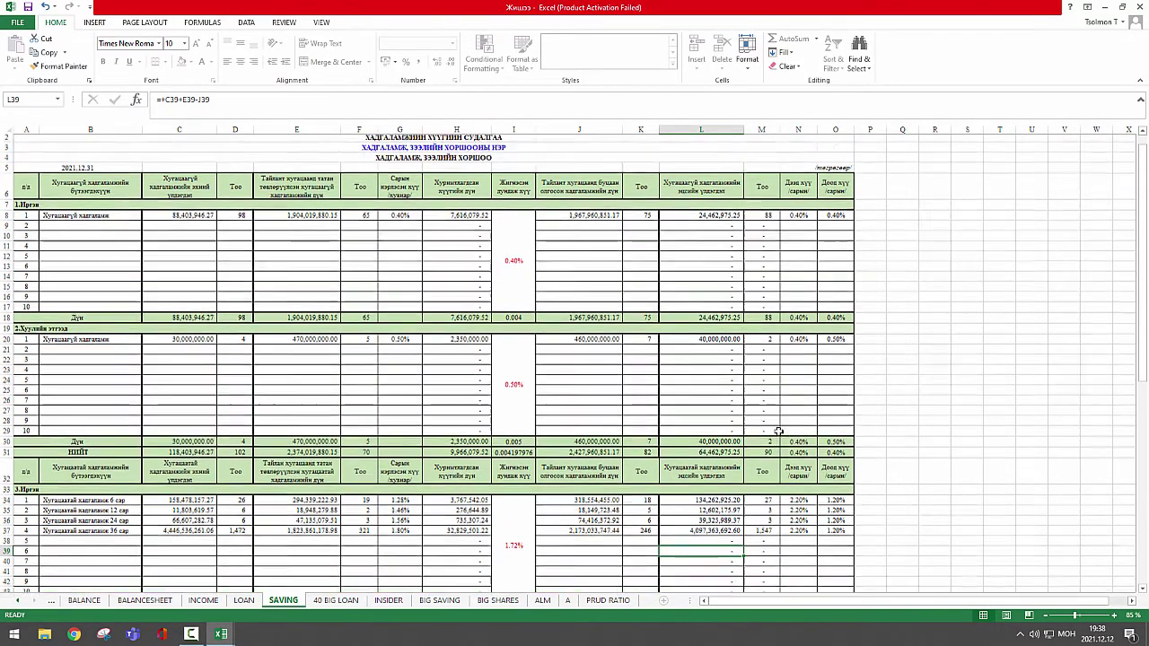
scroll(779, 431, up, 1)
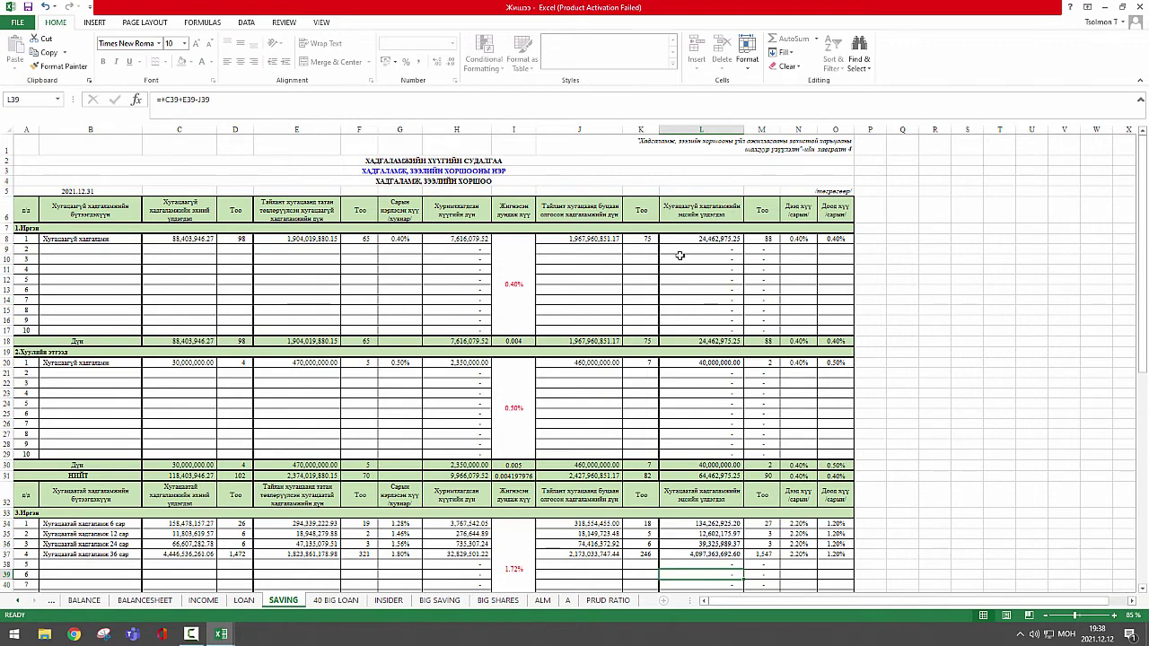
- Change the citizens' demand savings paid-out amount in J8 to 2967960851.17 as an example of a wrong entry
double_click(572, 238)
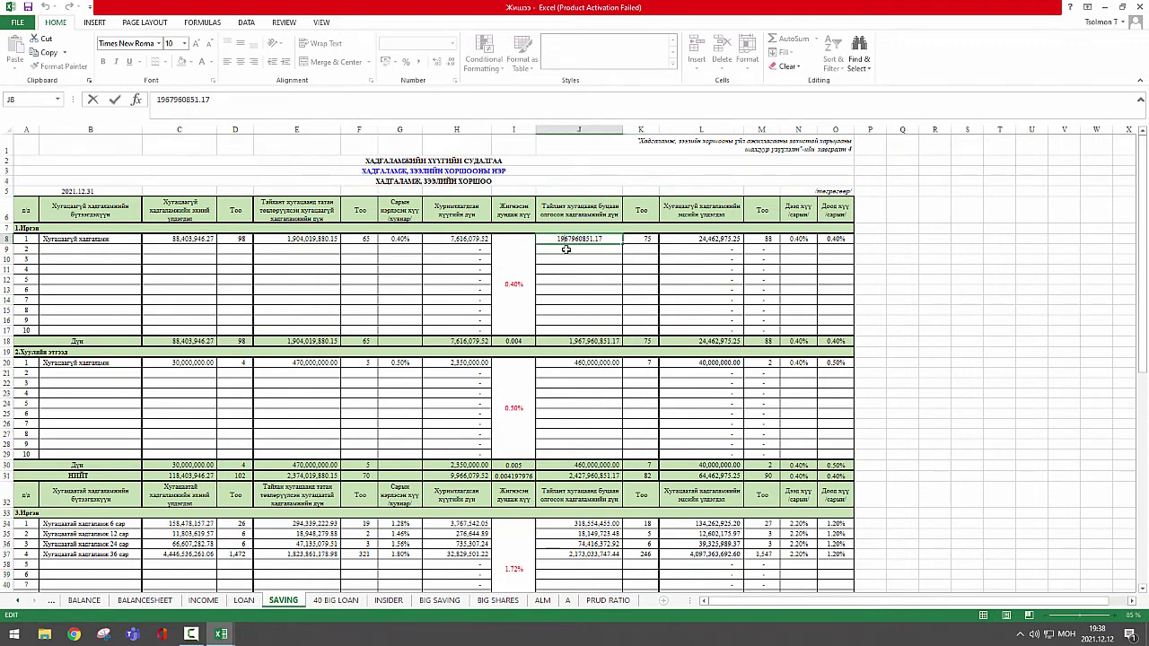
key(Escape)
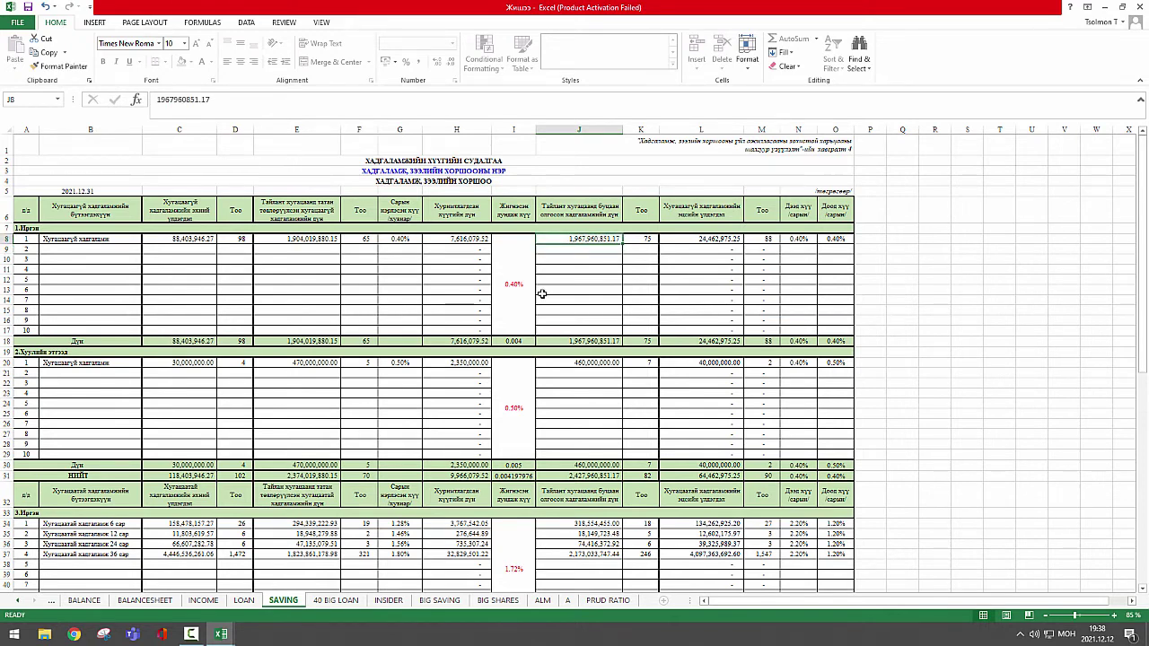
double_click(570, 241)
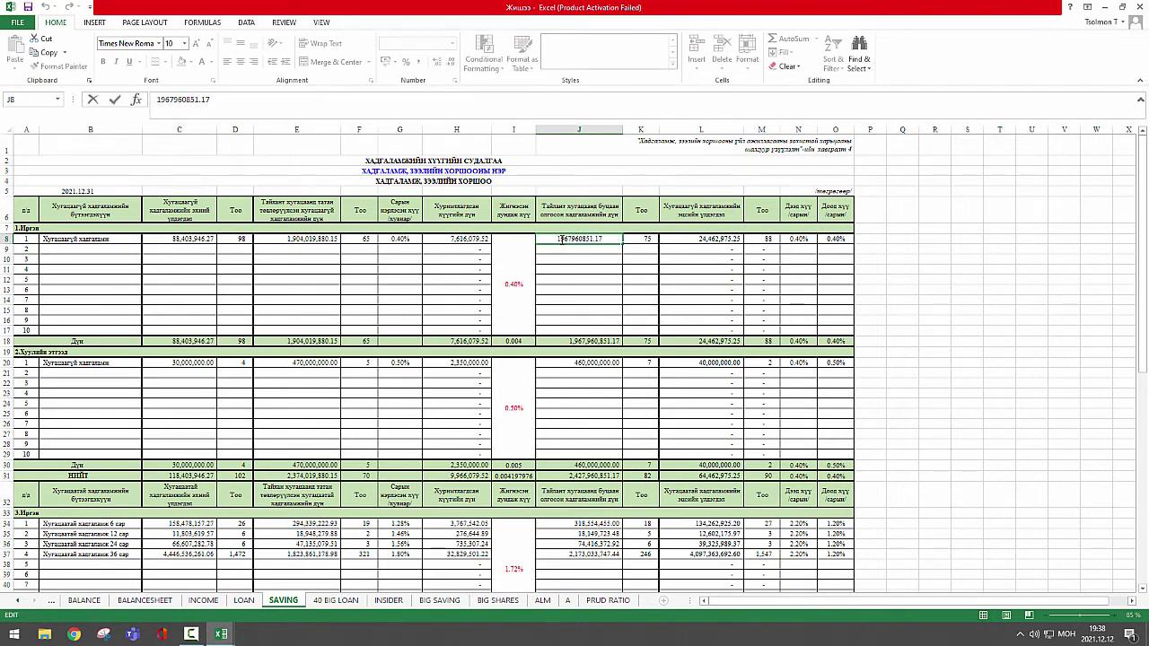
key(BackSpace)
text(2)
key(Return)
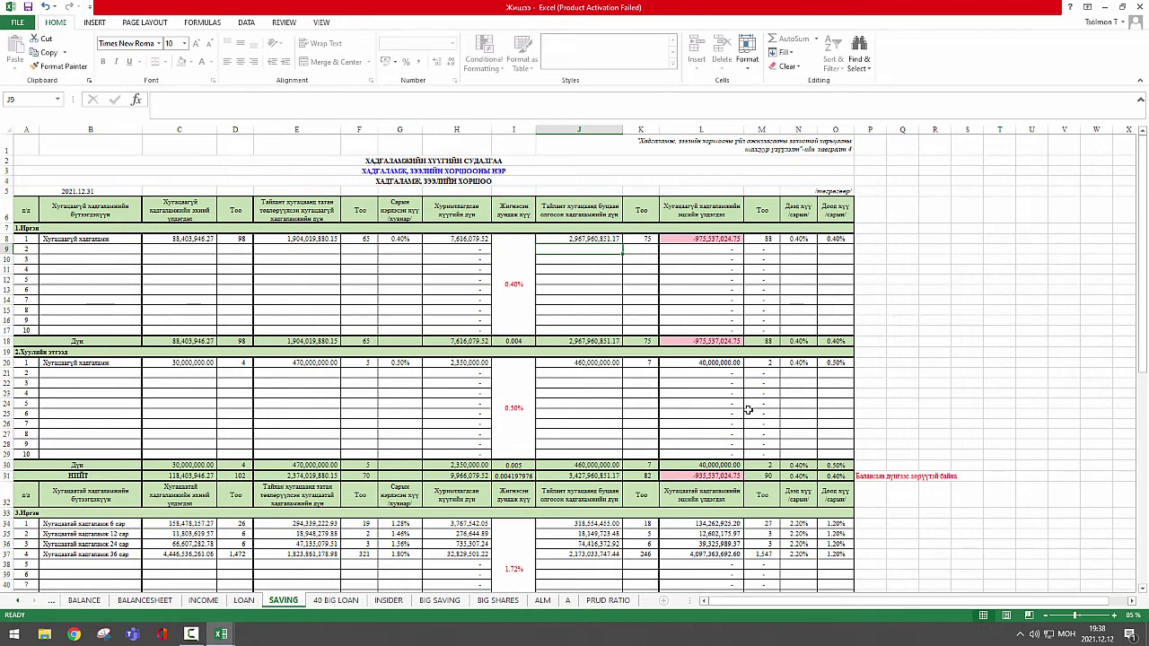
- Inspect the closing balance formula in L8 and correct the citizens' demand savings paid-out amount in J8 to 1967960851.17
click(705, 239)
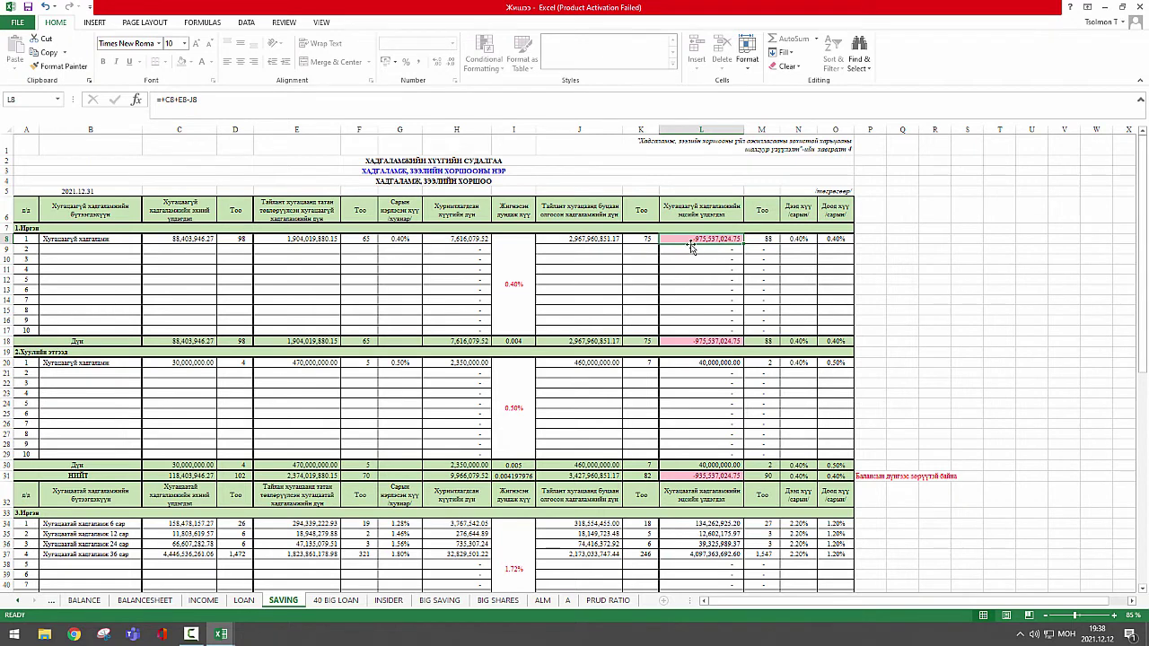
double_click(562, 239)
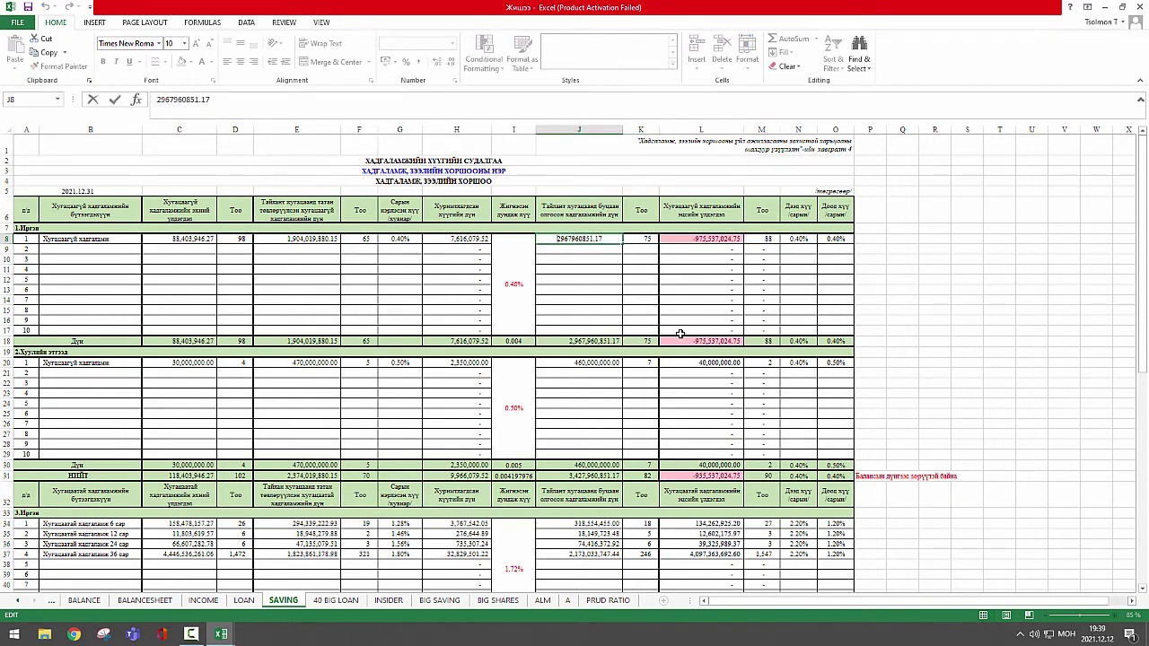
key(BackSpace)
text(1)
key(Return)
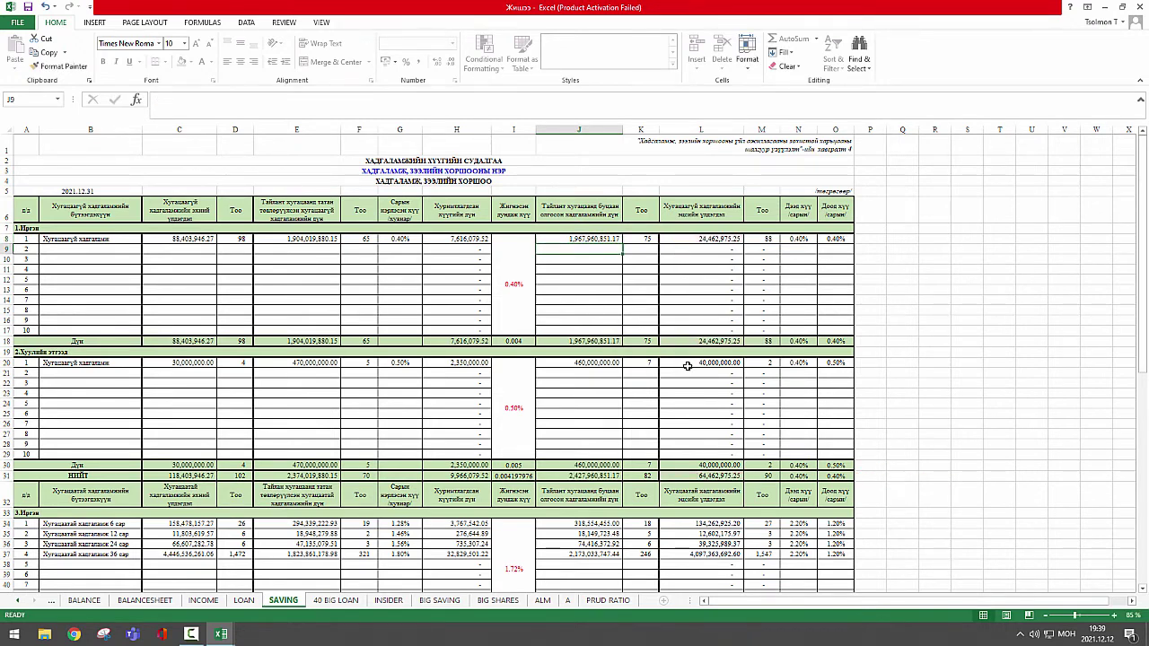
- Examine the citizens' savings interest rate entries: monthly rate G8, upper rates N8 and N34, and lower rate O34
scroll(686, 367, down, 1)
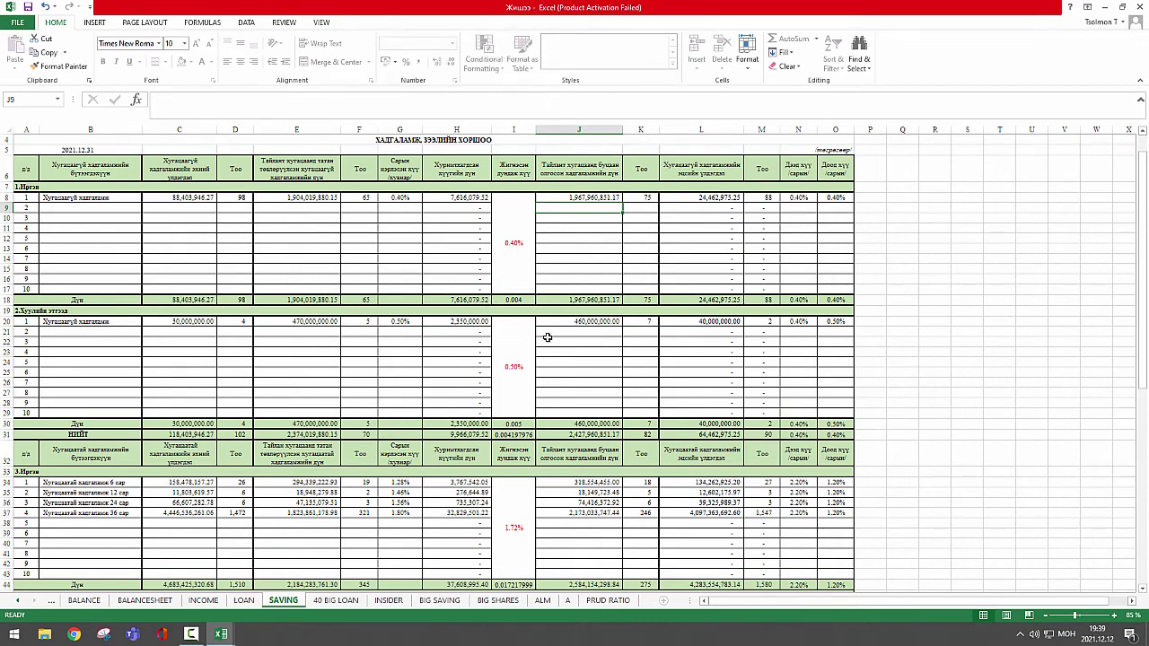
scroll(475, 359, up, 1)
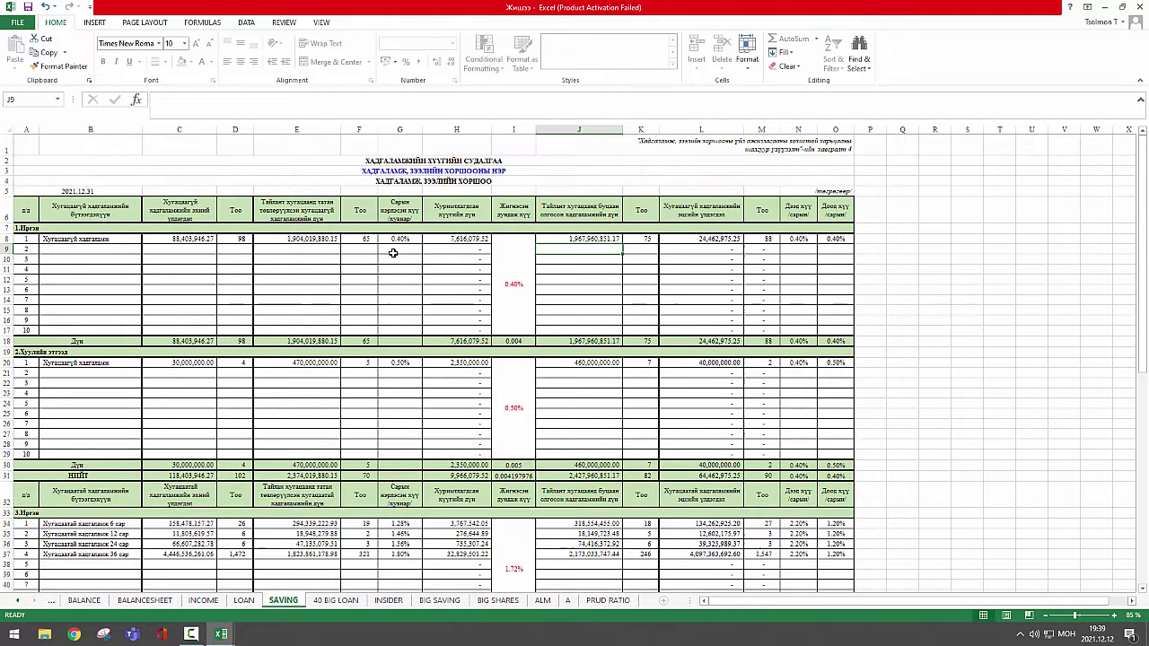
click(395, 240)
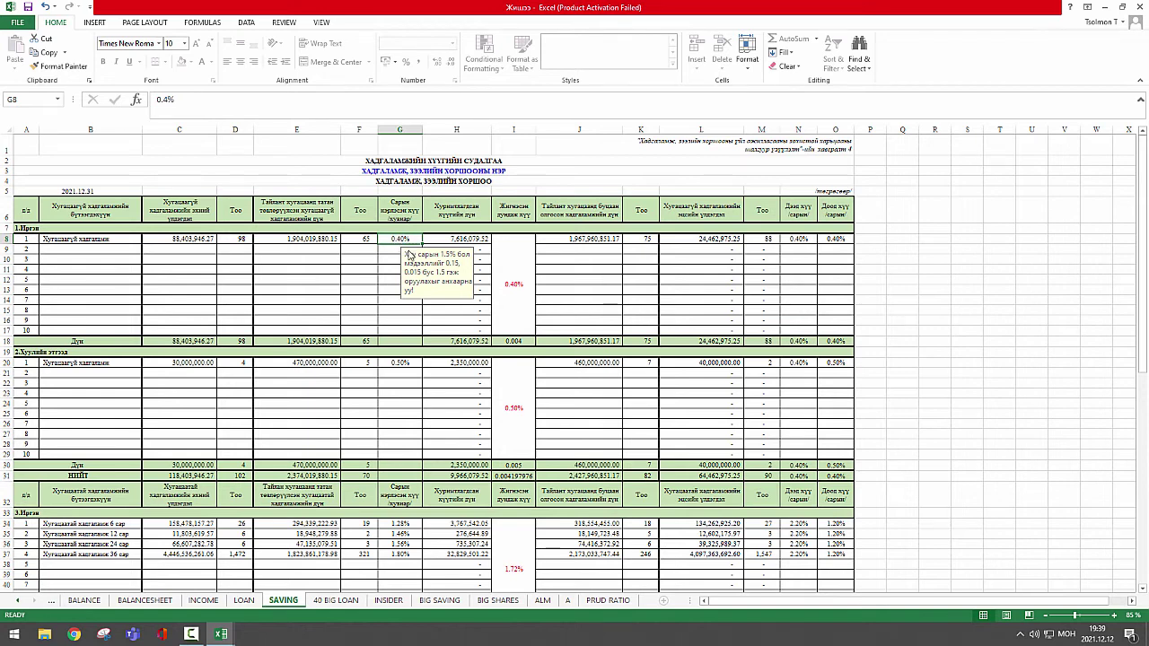
click(781, 237)
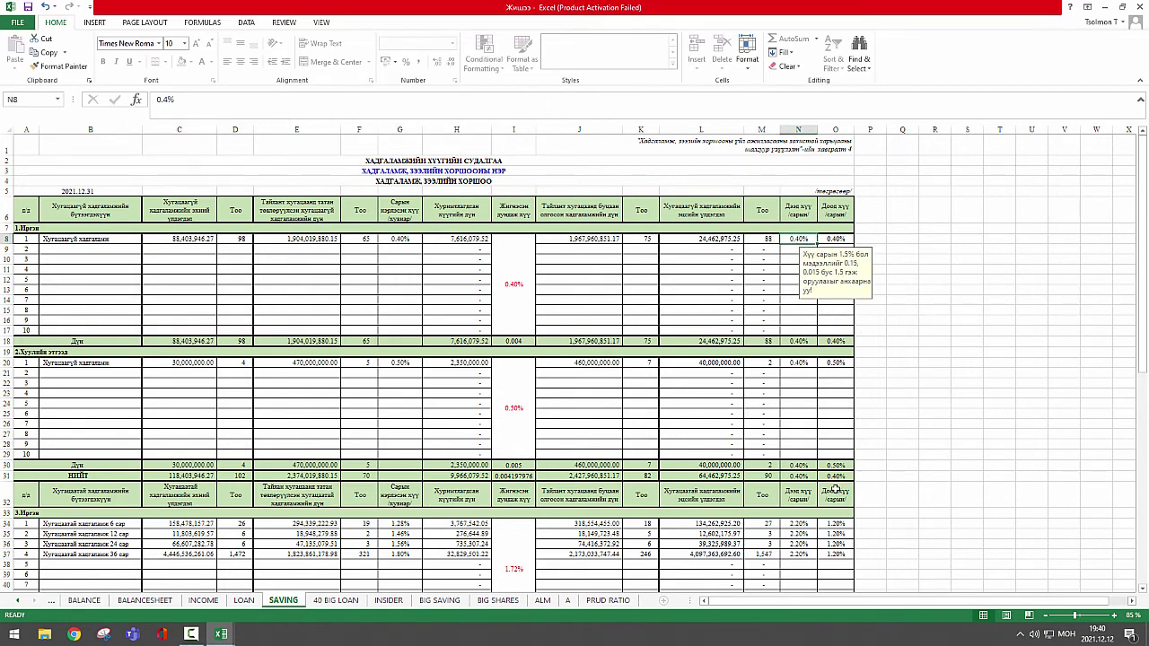
click(795, 524)
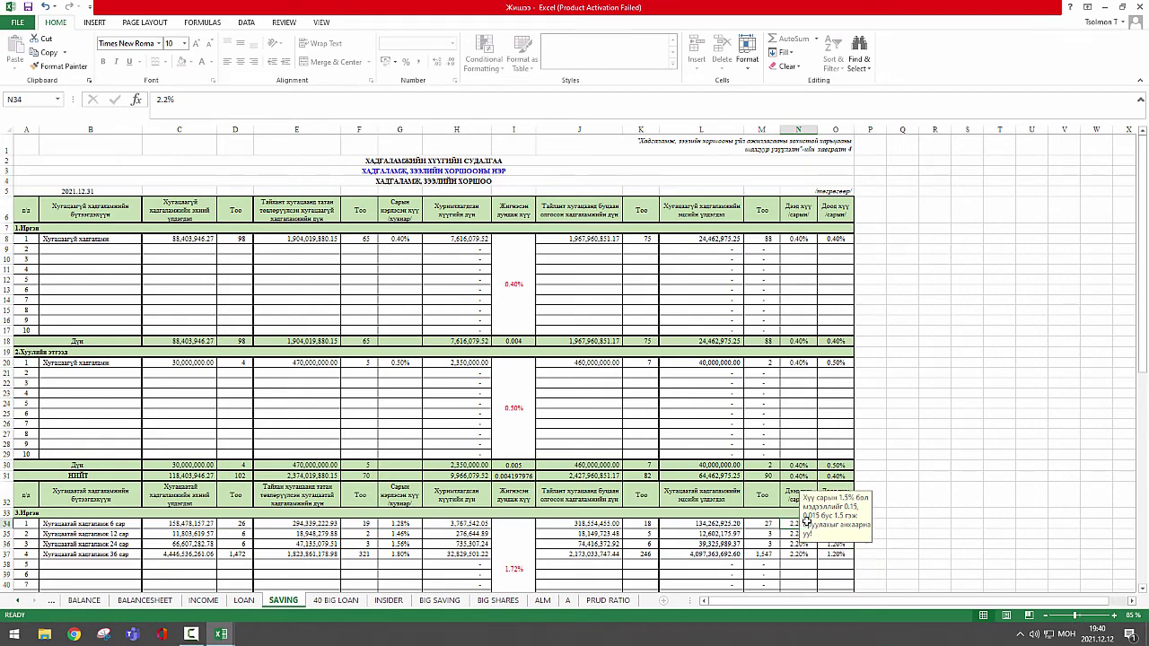
scroll(803, 516, down, 2)
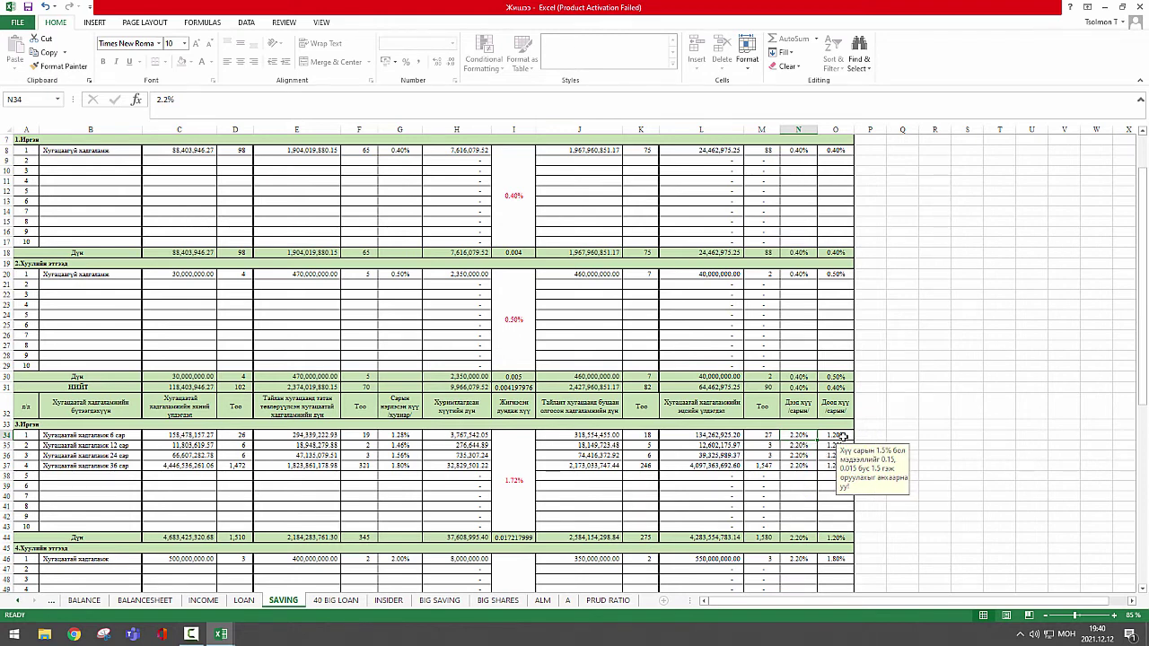
click(851, 435)
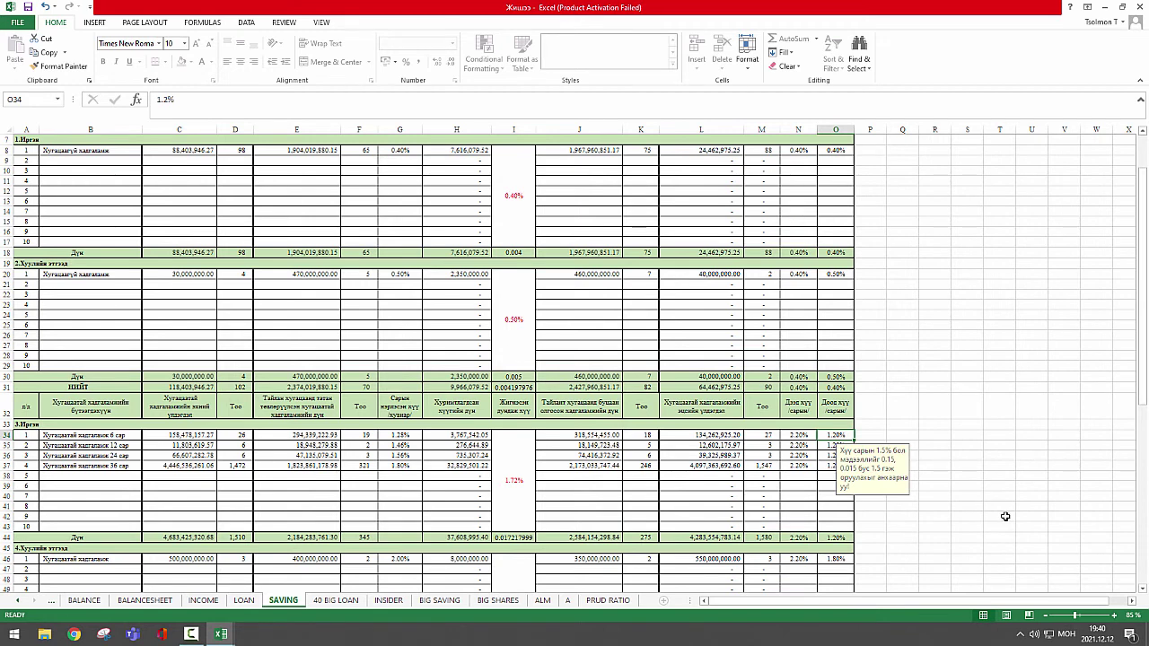
- Check the citizens' term savings average rate formula in I34 and the 36-month savings' upper and lower rates in N37 and O37
click(514, 457)
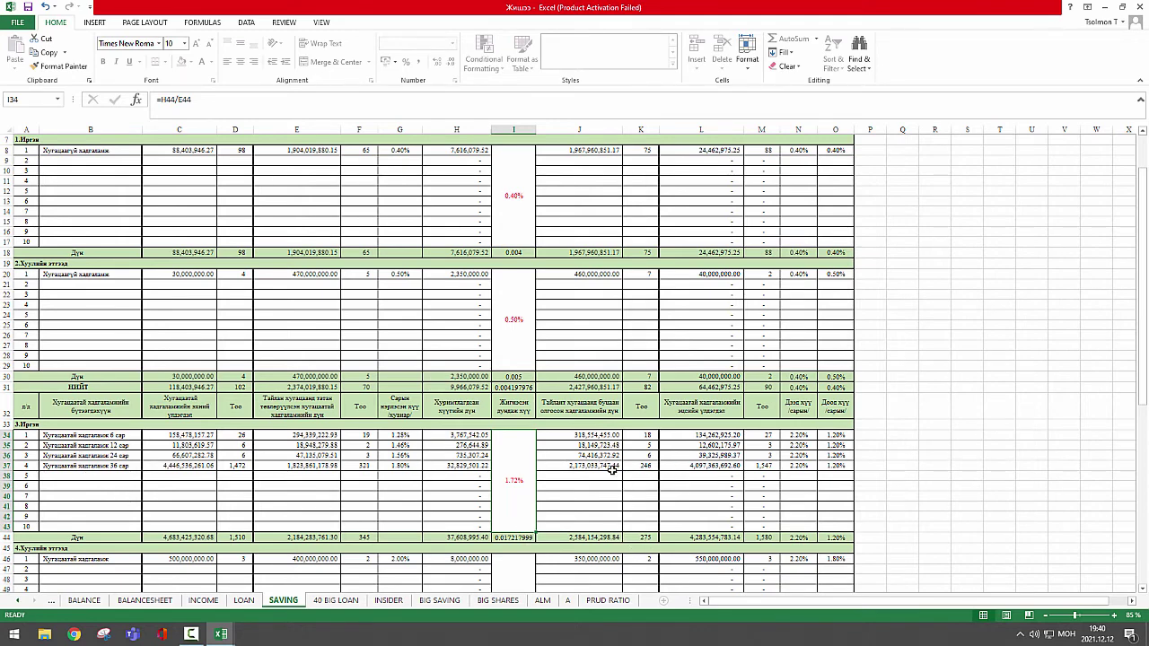
scroll(602, 476, down, 2)
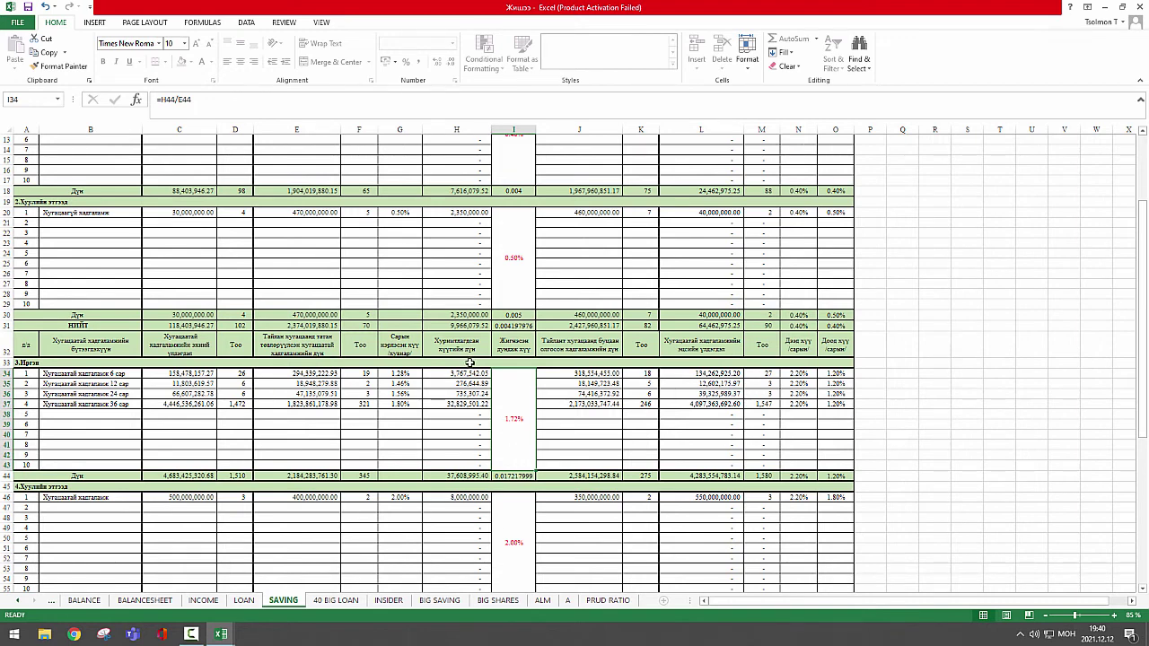
click(803, 404)
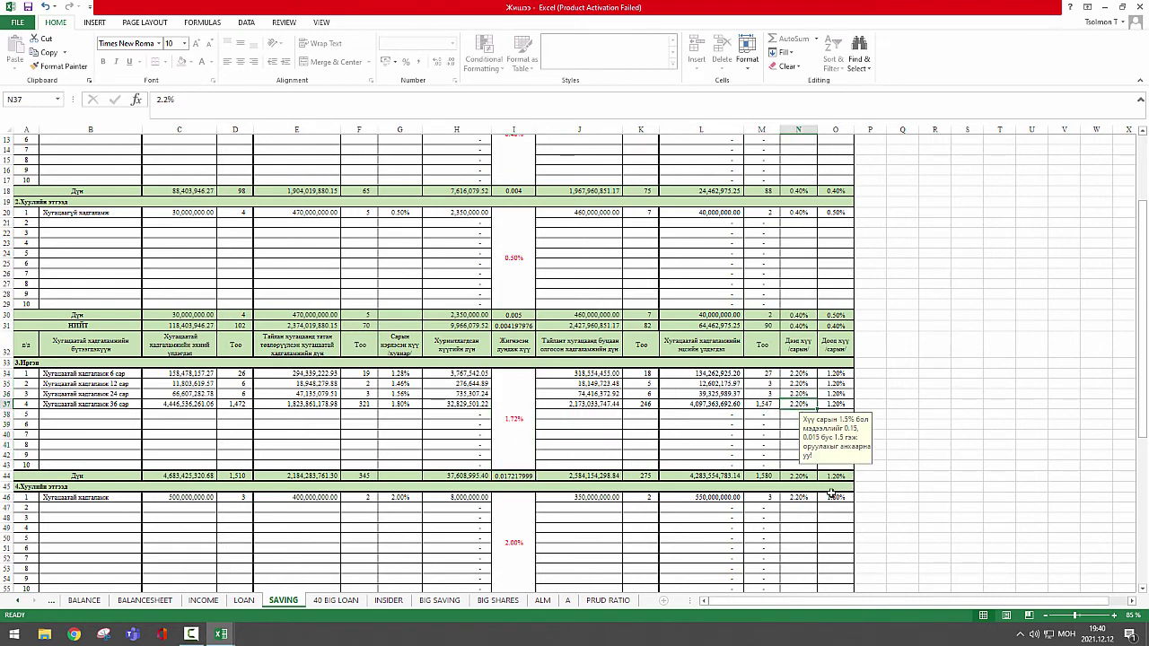
click(836, 405)
click(798, 404)
click(835, 404)
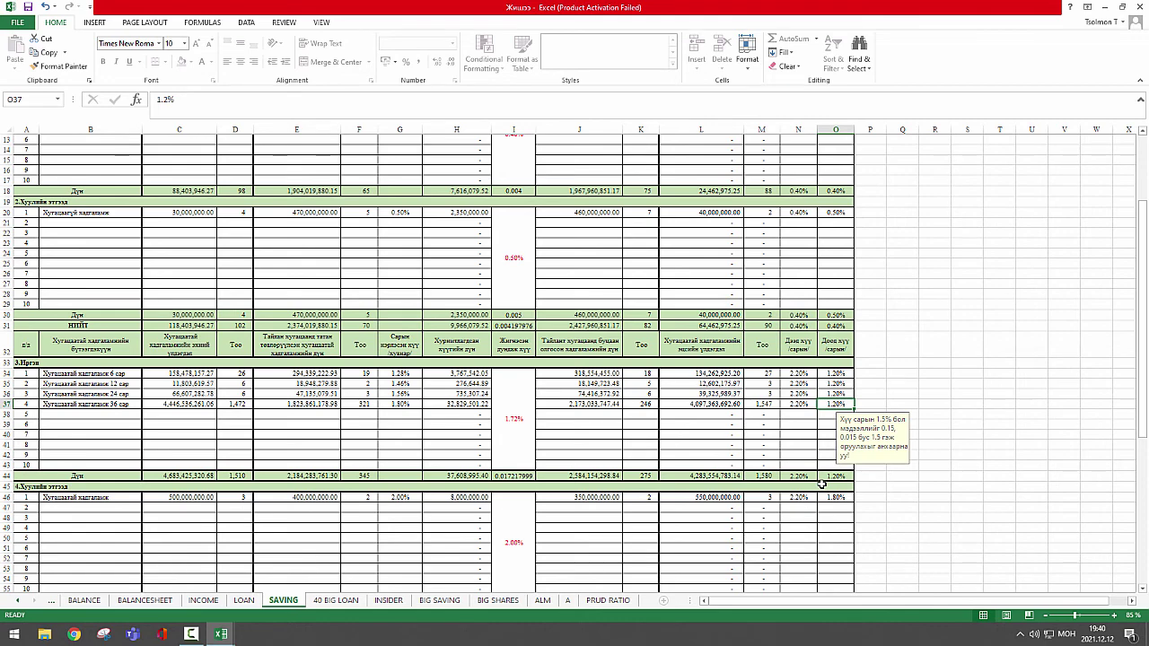
- Review the term savings maturity classification in section 5, covering the categories in rows 59 to 65 and amount columns E and J
scroll(822, 486, down, 5)
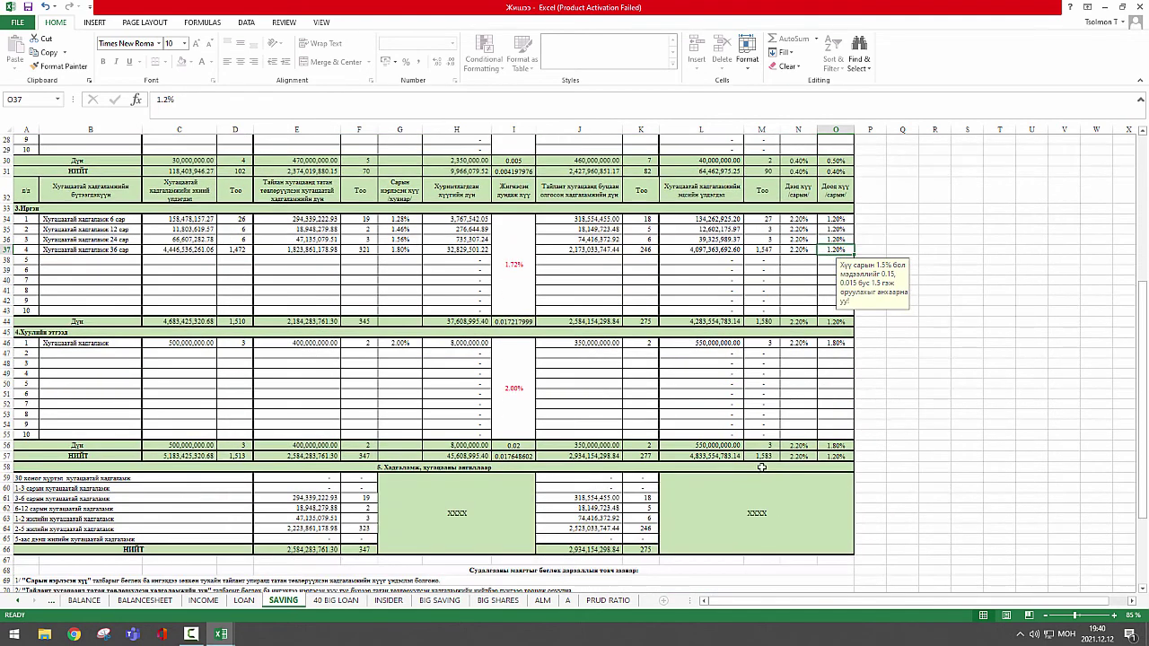
scroll(763, 465, down, 2)
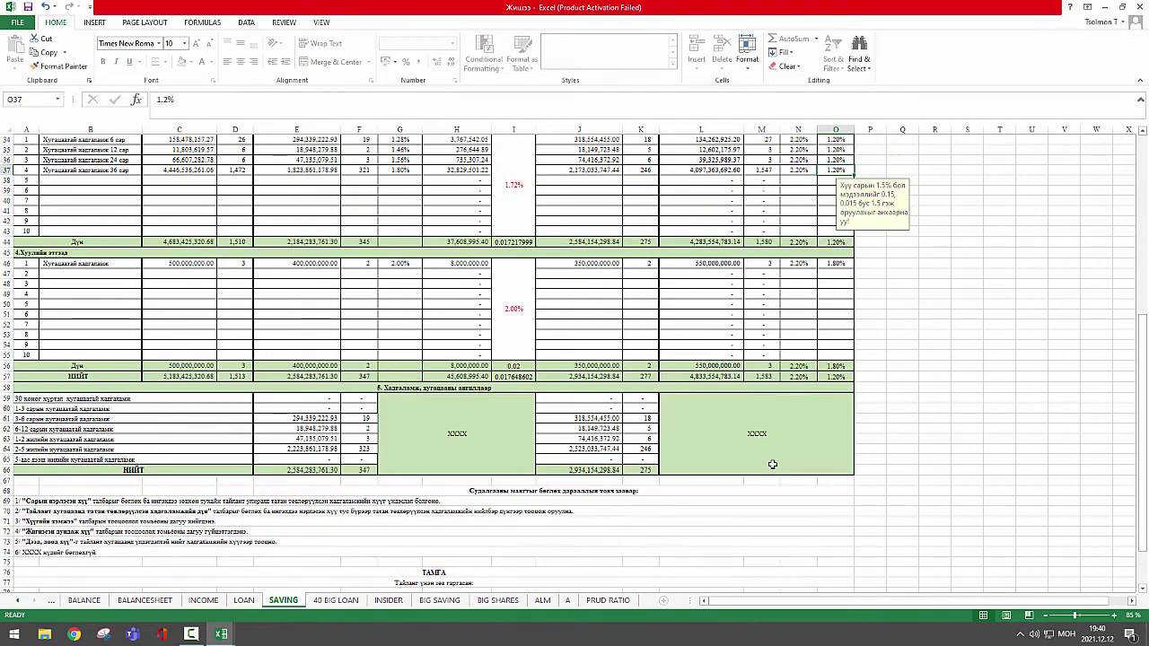
click(320, 398)
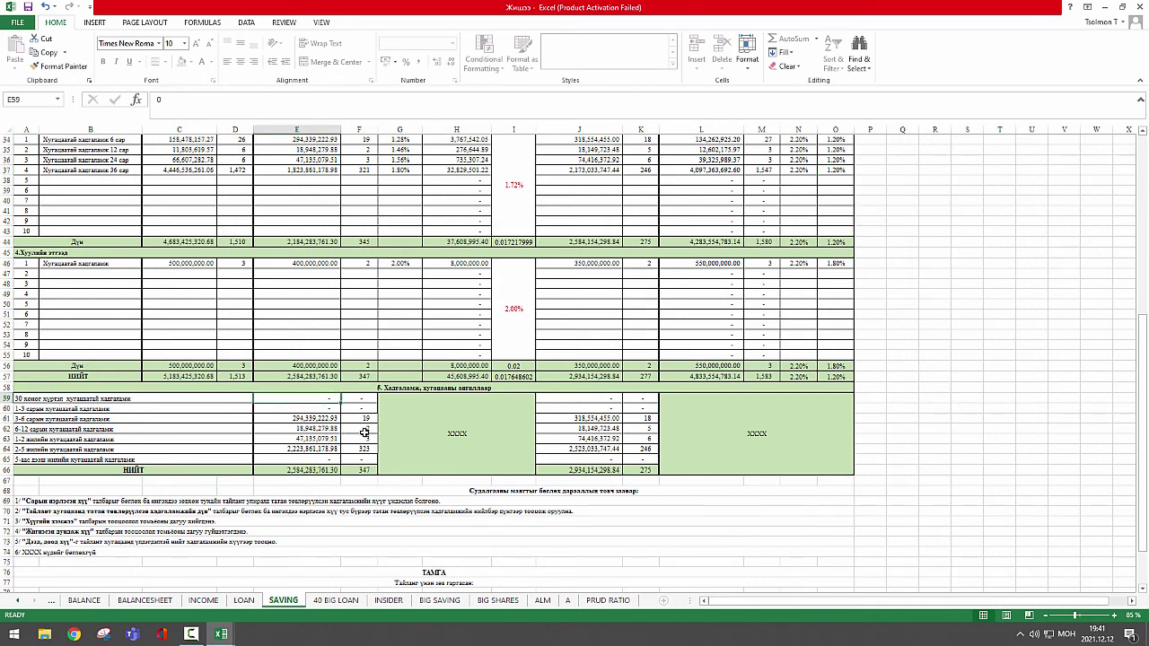
click(592, 408)
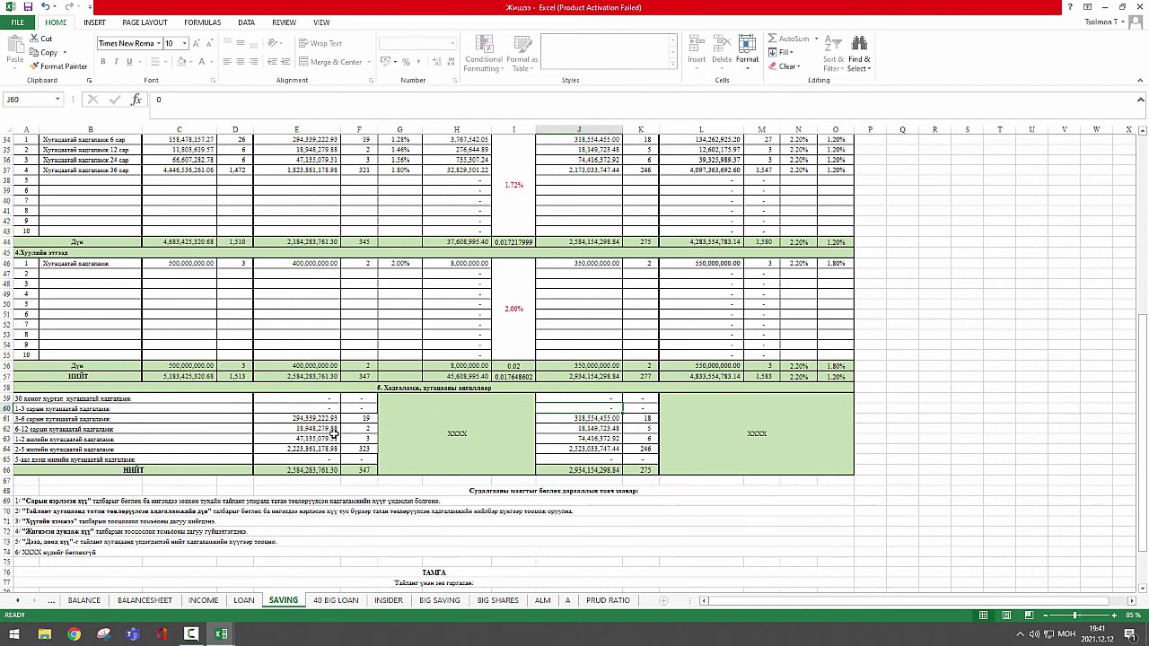
drag(146, 398, 147, 459)
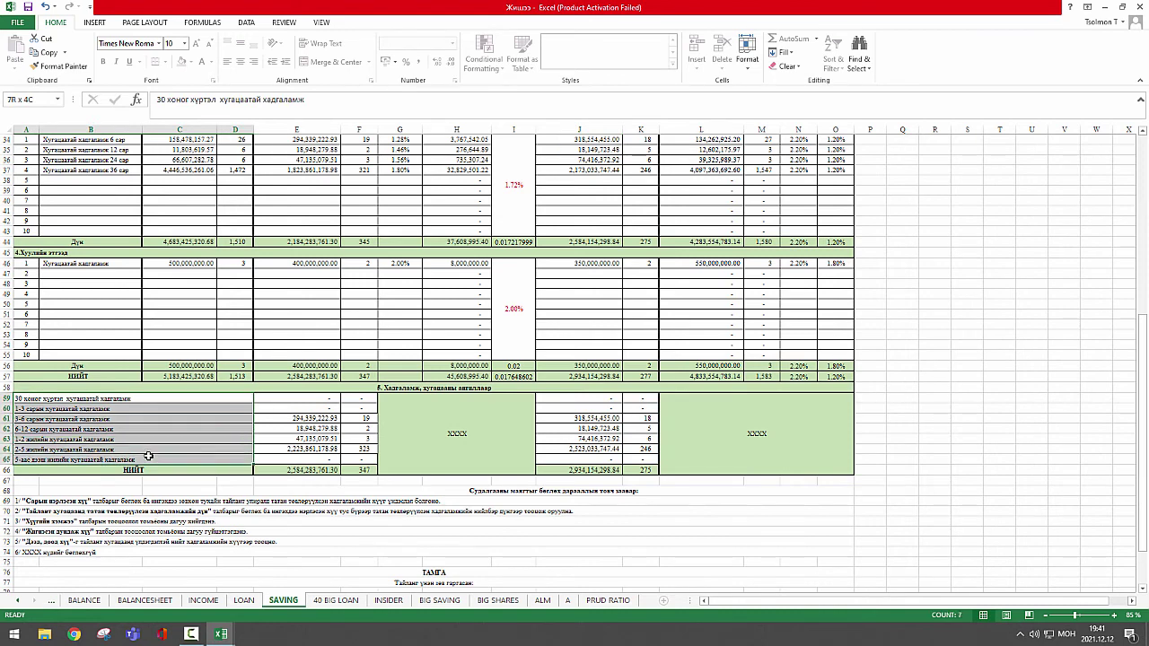
click(305, 410)
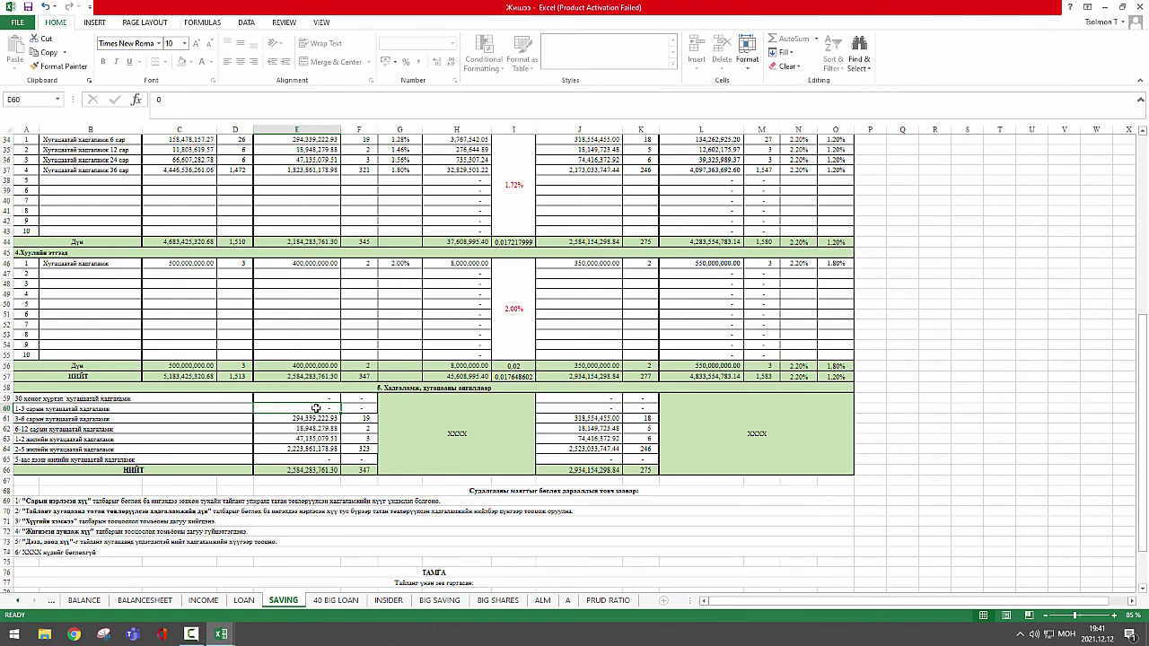
- Compare the term savings raised and paid-out totals in E57 and J57 with the maturity classification totals in row 66
click(314, 377)
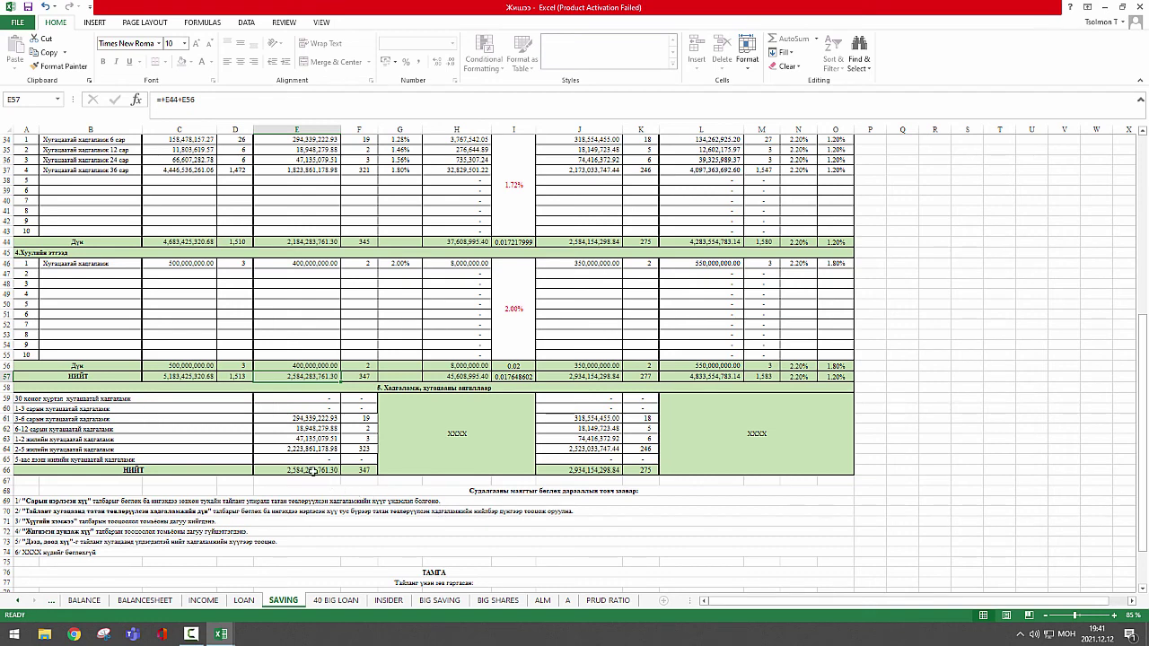
click(588, 375)
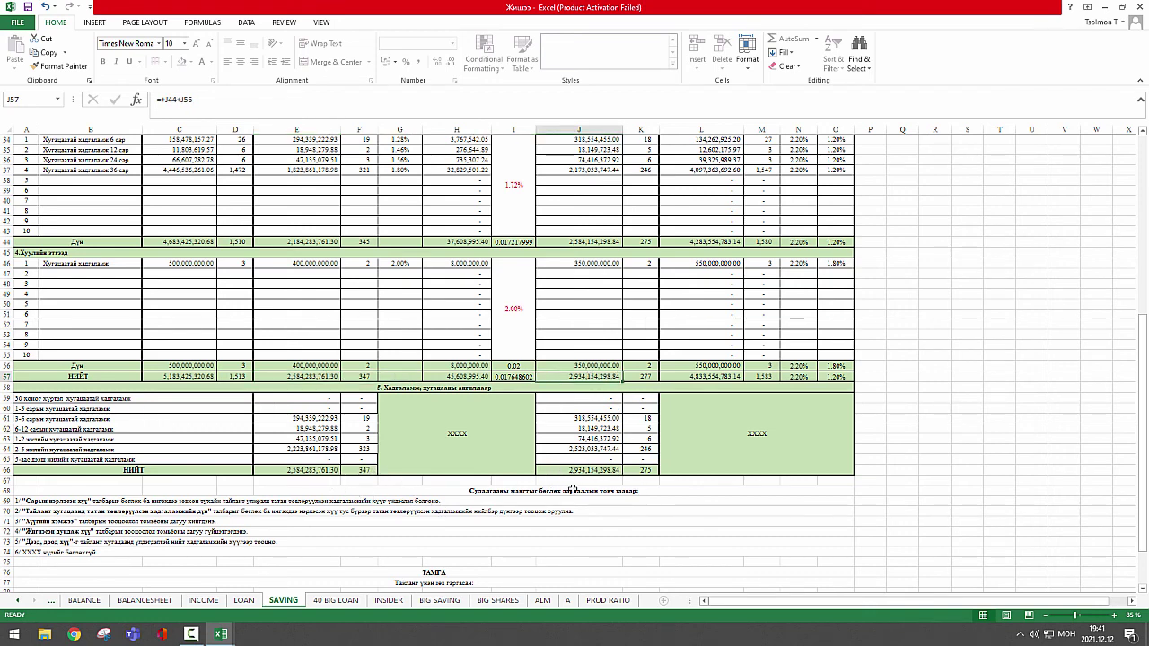
scroll(513, 467, up, 3)
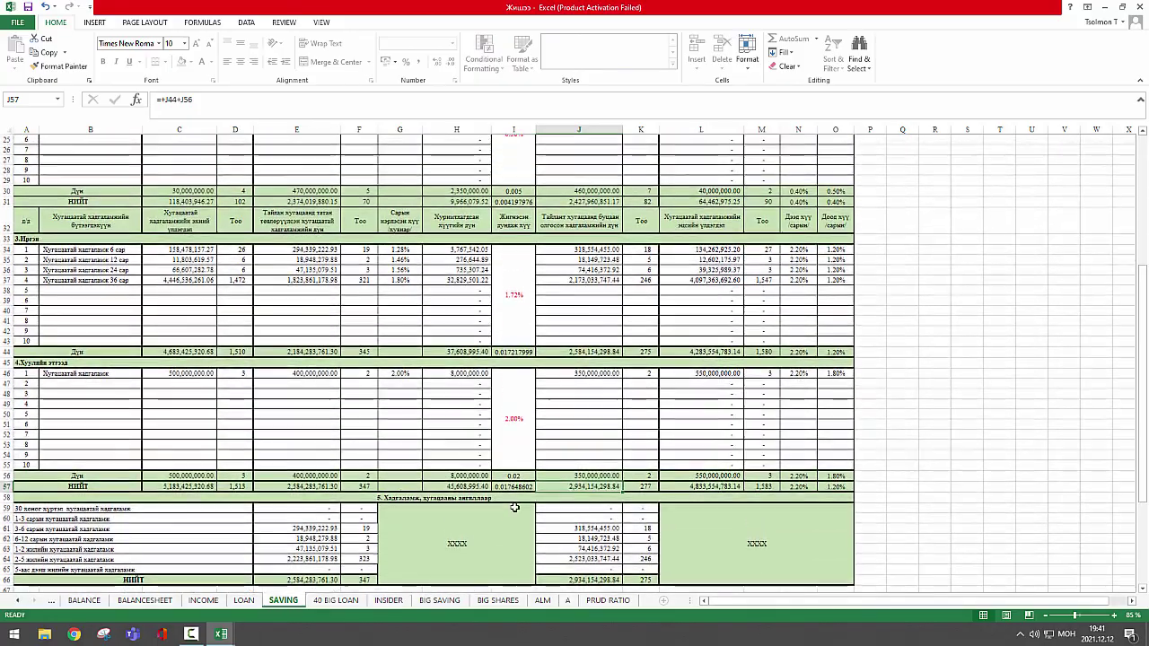